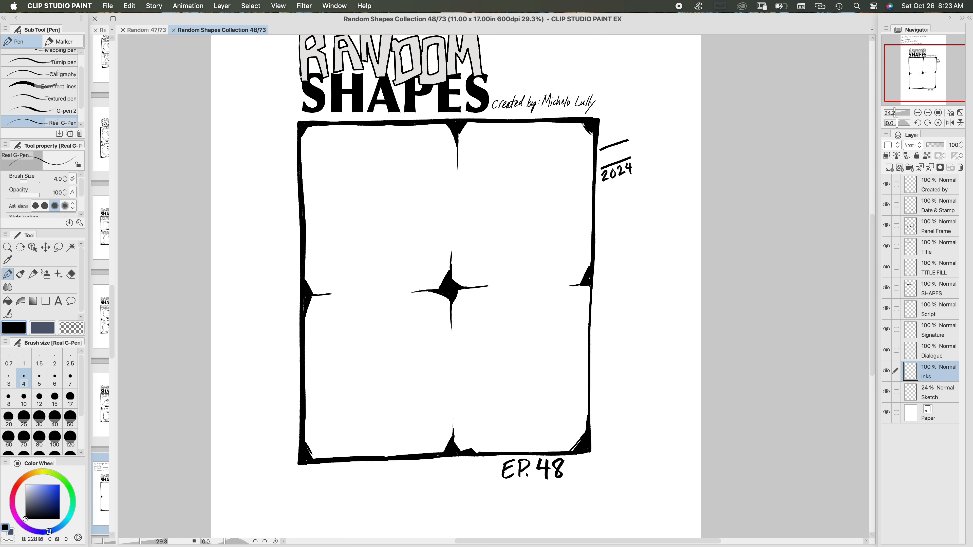
Step: On the Script layer, circle and strike out "August" in Square's line with a size 12 pen and write "almost November." beside it
left_click_drag(442, 300, 445, 432)
left_click_drag(454, 334, 464, 428)
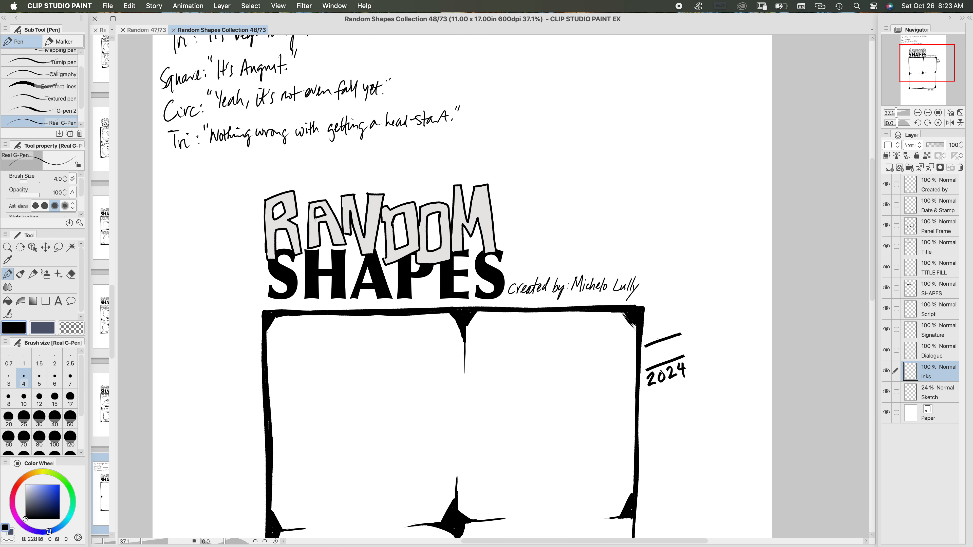
left_click_drag(452, 300, 496, 413)
left_click_drag(458, 262, 510, 256)
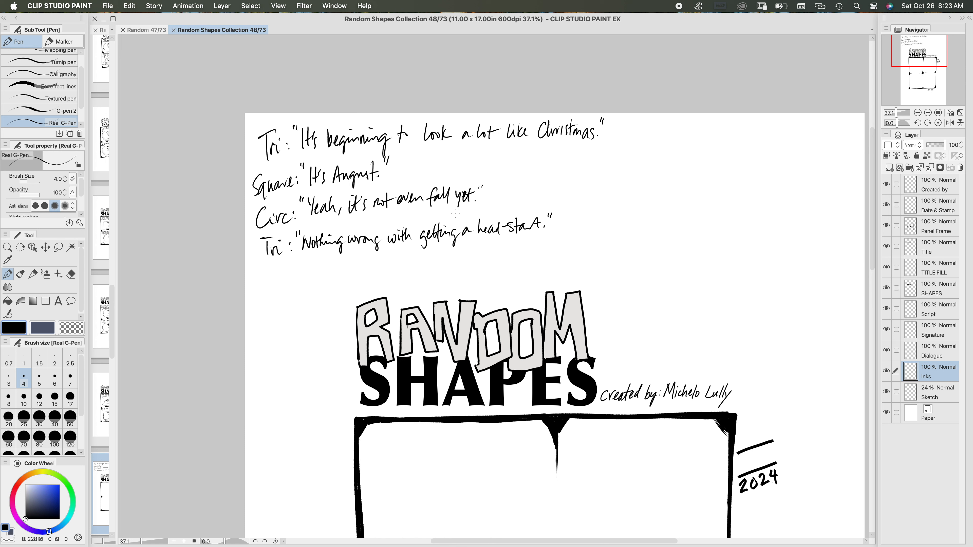
left_click(946, 318)
mouse_move(379, 155)
left_mouse_down()
mouse_move(324, 174)
mouse_move(386, 158)
left_mouse_up()
key("super+z")
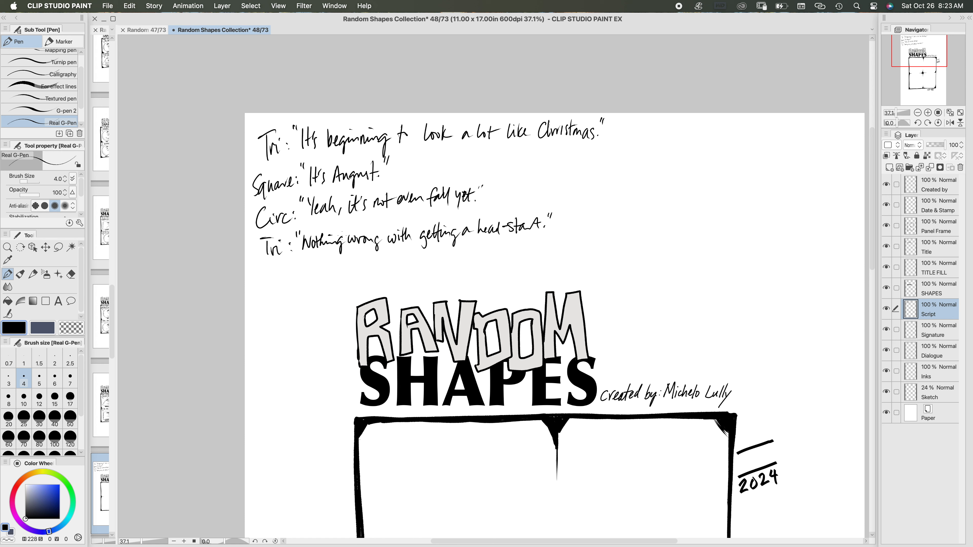
left_click(39, 399)
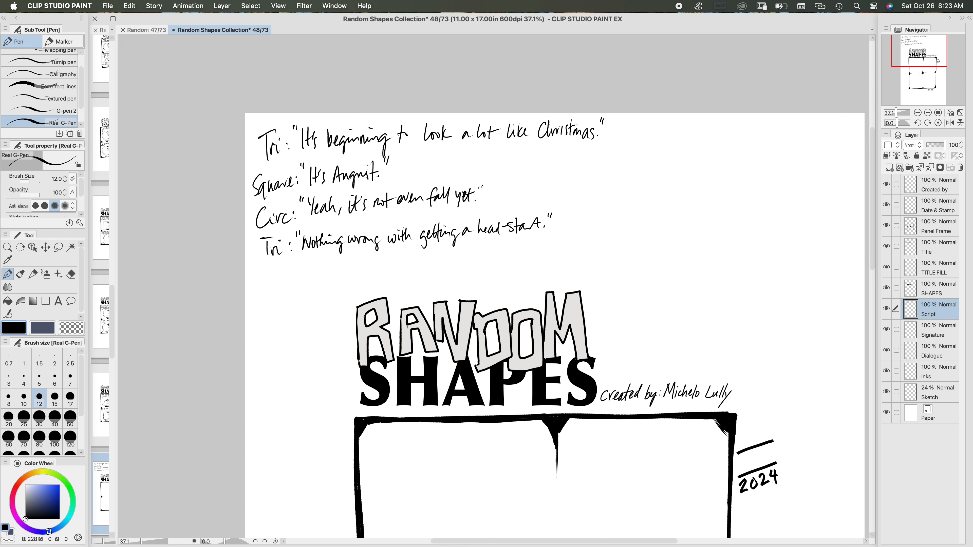
mouse_move(380, 156)
left_mouse_down()
mouse_move(334, 194)
mouse_move(371, 158)
mouse_move(400, 174)
left_mouse_up()
left_click_drag(407, 168, 408, 176)
mouse_move(408, 175)
left_mouse_down()
mouse_move(411, 162)
mouse_move(418, 174)
mouse_move(441, 160)
mouse_move(447, 169)
left_mouse_up()
left_click_drag(444, 166, 478, 165)
left_click(453, 169)
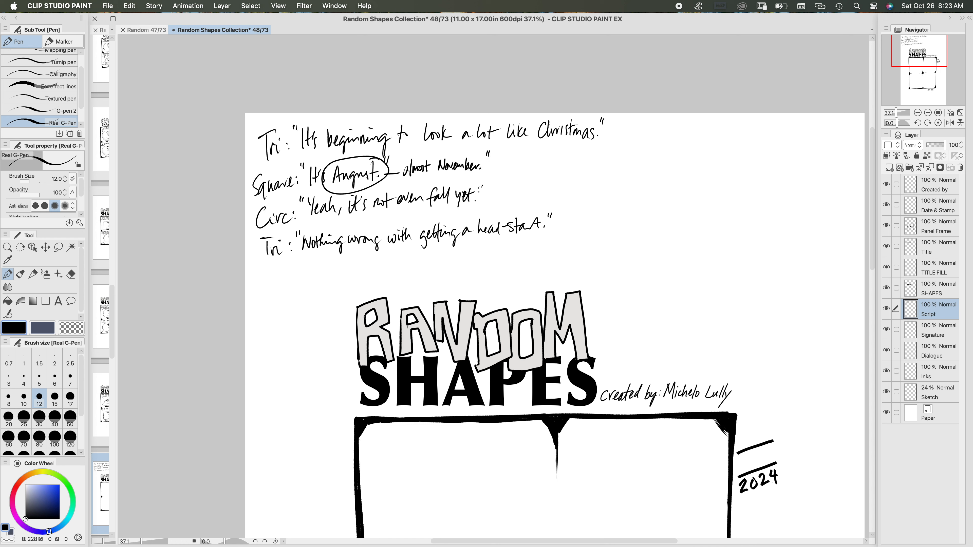
left_click_drag(336, 183, 383, 169)
Step: On the Inks layer, draw the two slanted sides of a triangle in the comic's upper-left panel with a size 10 Real G-Pen
left_click(943, 374)
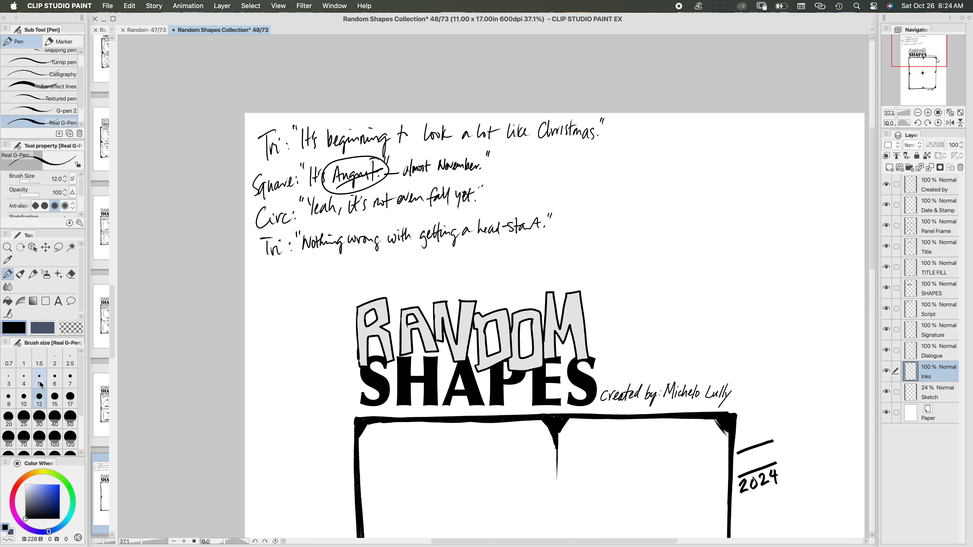
left_click(60, 382)
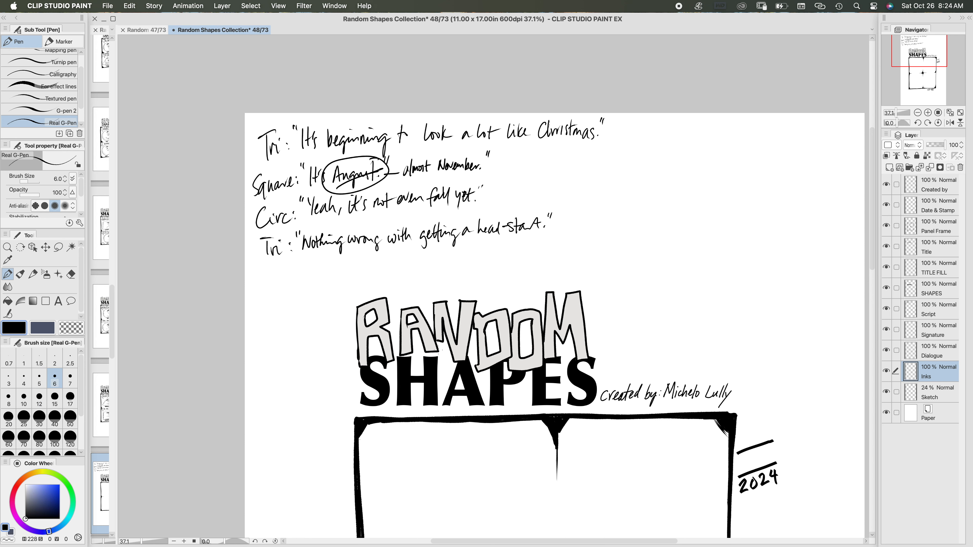
scroll(556, 287, "down", 6)
scroll(556, 288, "right", 2)
scroll(381, 250, "down", 2)
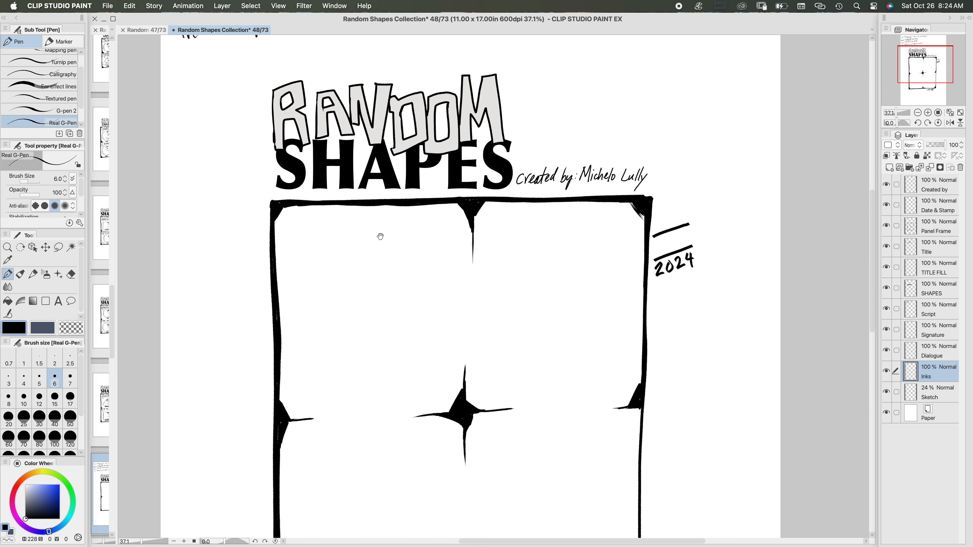
scroll(380, 241, "up", 3)
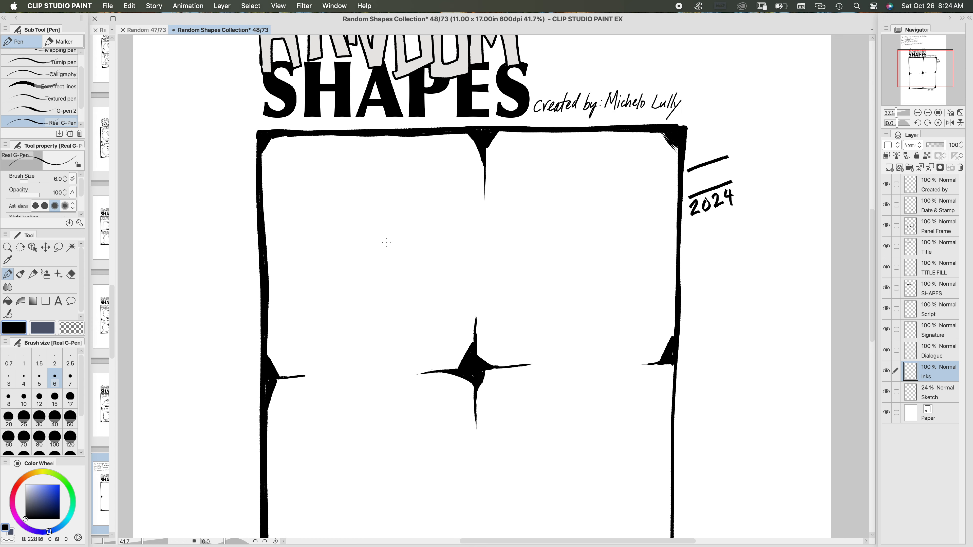
scroll(391, 232, "down", 4)
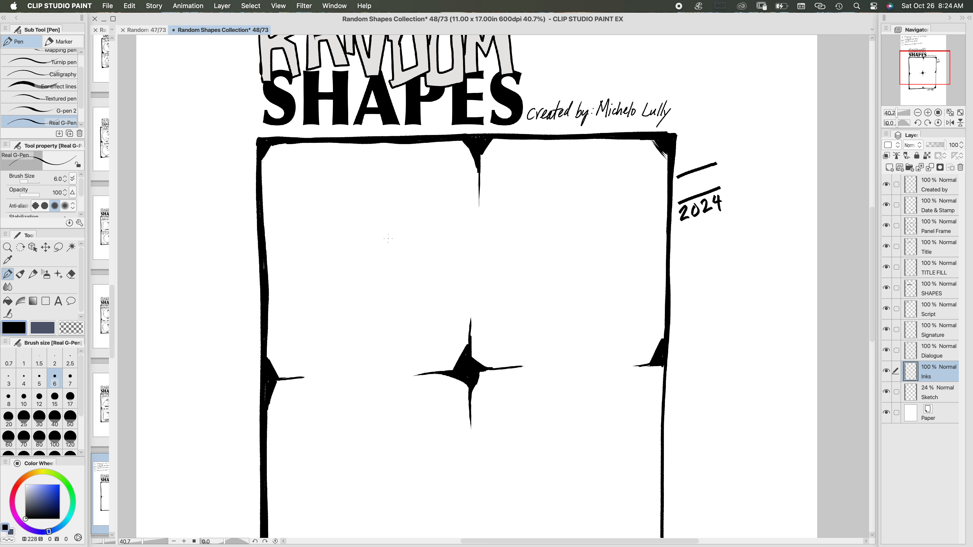
scroll(380, 204, "down", 1)
scroll(380, 205, "right", 1)
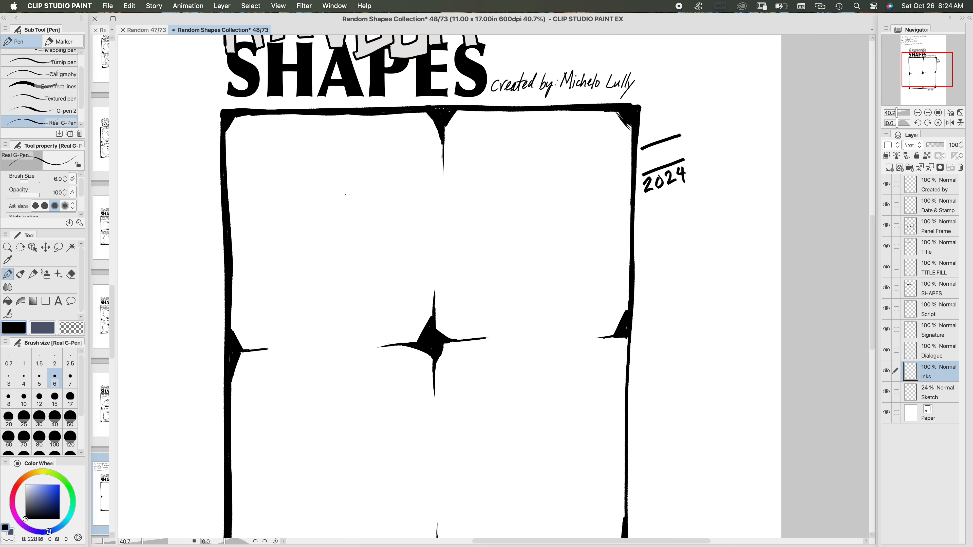
left_click(8, 399)
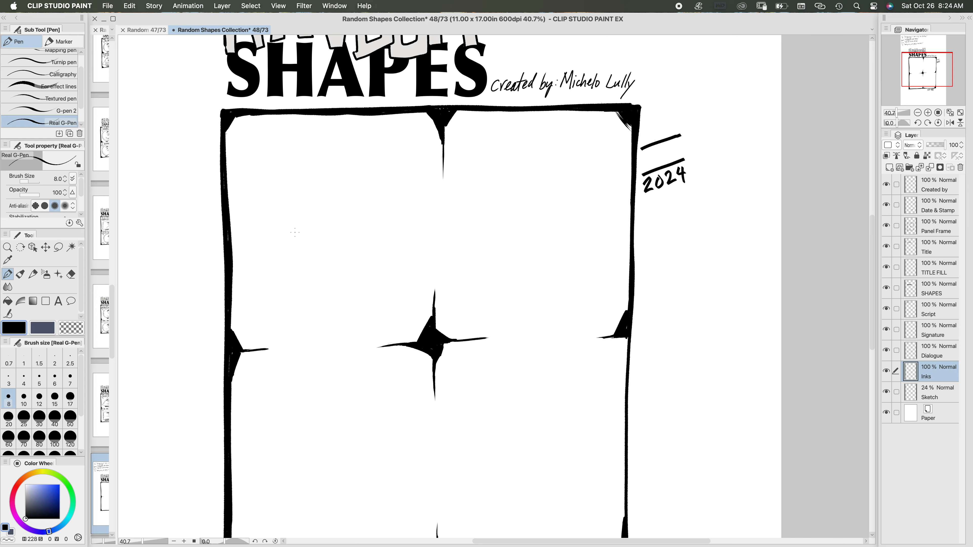
left_click(24, 398)
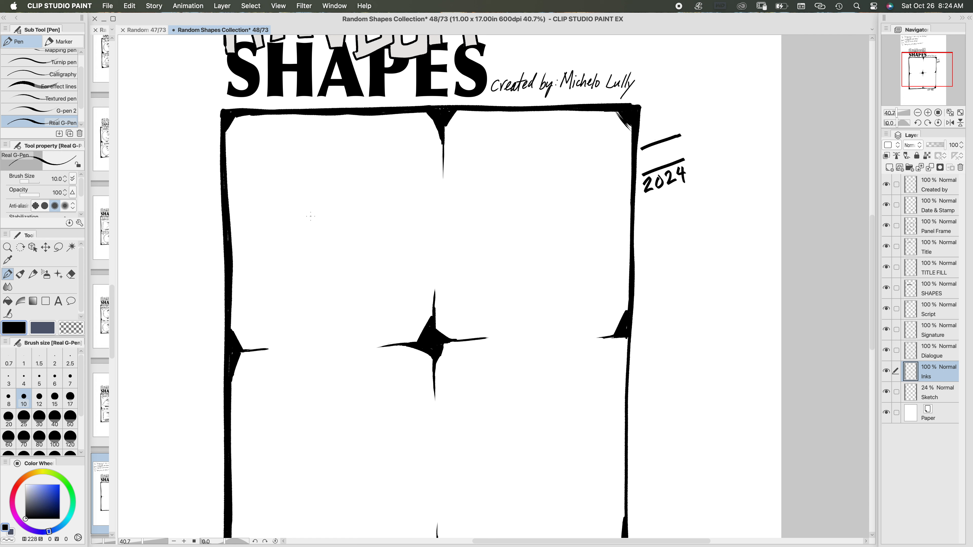
left_click_drag(314, 202, 256, 304)
left_click_drag(311, 206, 316, 198)
left_click_drag(325, 190, 399, 310)
Step: Close the triangle with a base line and go over its sides and base to thicken the outline
scroll(398, 310, "down", 5)
scroll(398, 309, "left", 2)
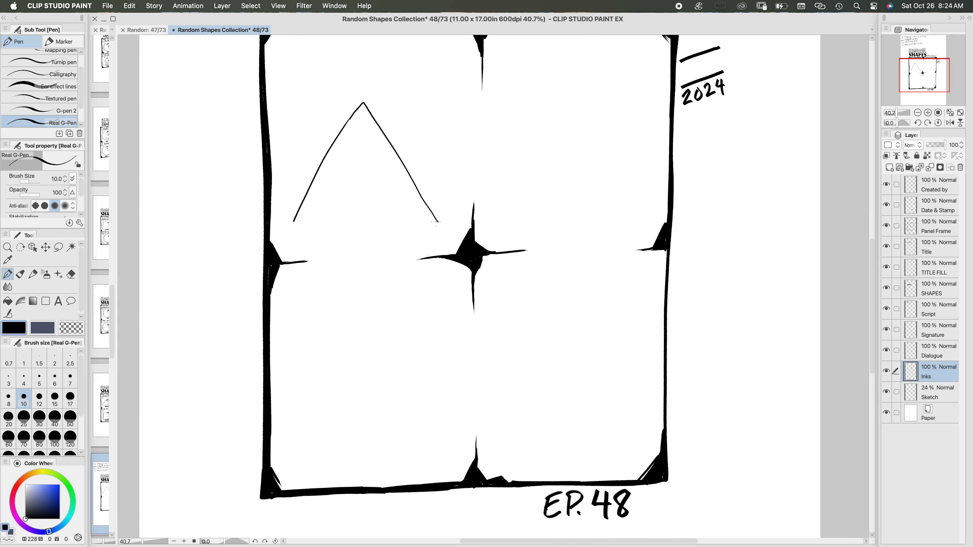
left_click_drag(437, 222, 290, 222)
left_click_drag(359, 104, 289, 223)
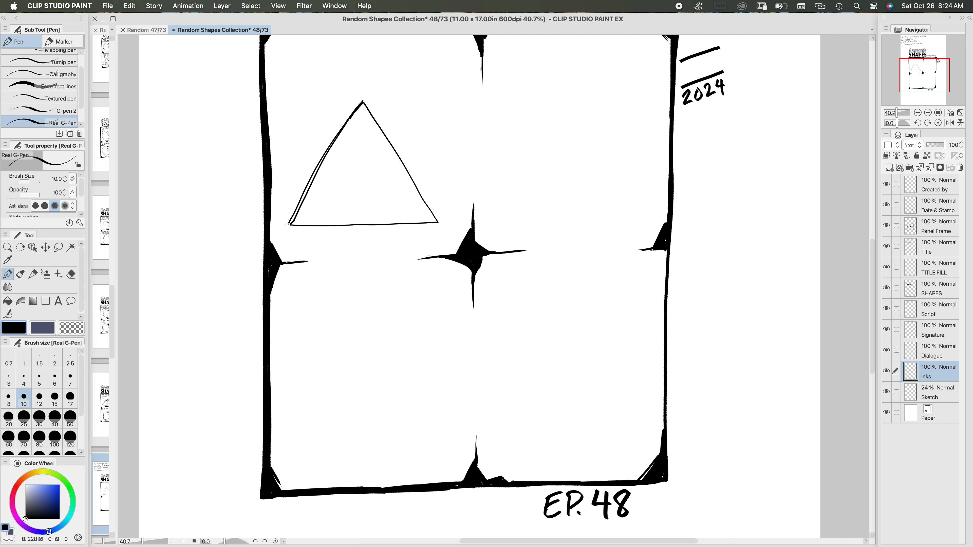
left_click_drag(337, 138, 289, 225)
left_click_drag(364, 100, 439, 222)
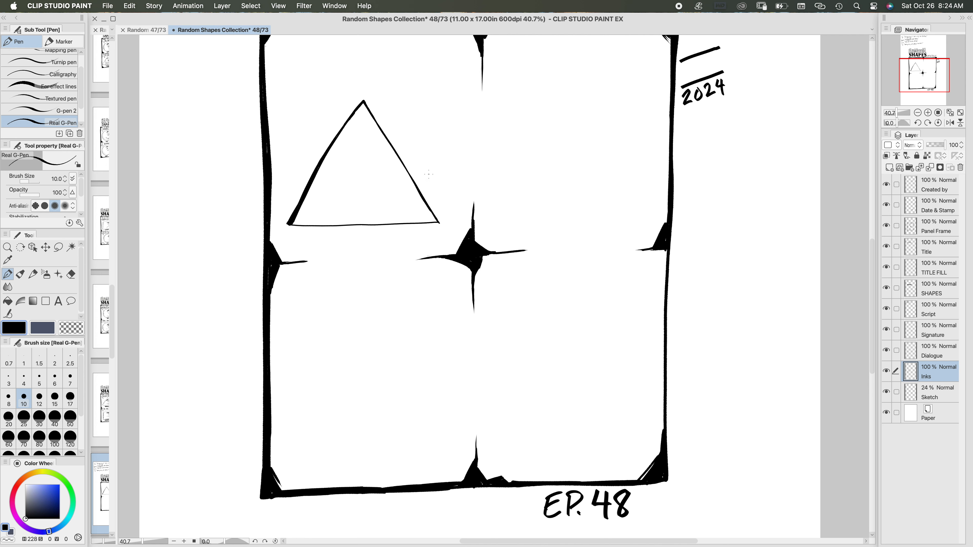
left_click_drag(429, 174, 547, 145)
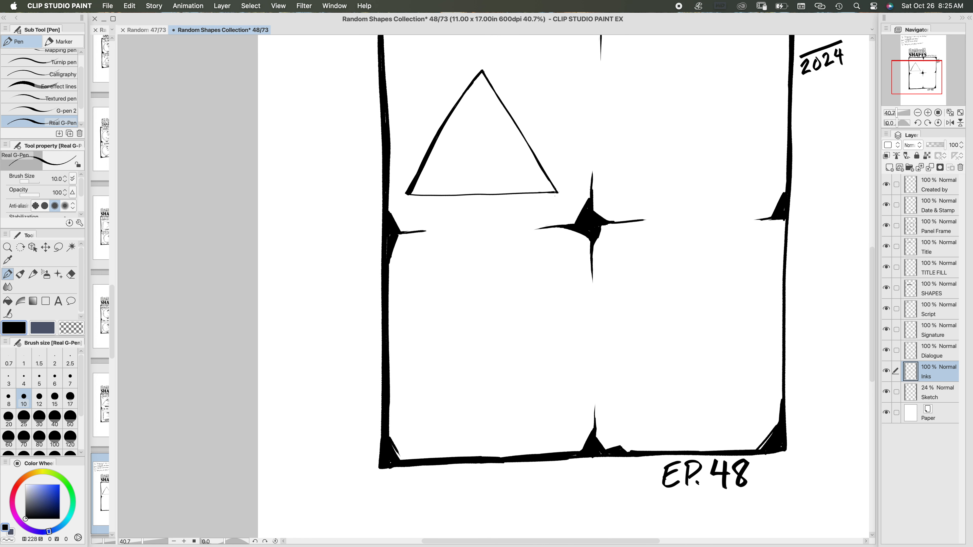
left_click_drag(511, 193, 410, 197)
mouse_move(467, 208)
left_mouse_down()
mouse_move(330, 230)
mouse_move(367, 265)
mouse_move(365, 218)
left_mouse_up()
Step: Lasso the triangle and use Scale/Rotate to enlarge it slightly and rotate it a few degrees clockwise
left_click(59, 247)
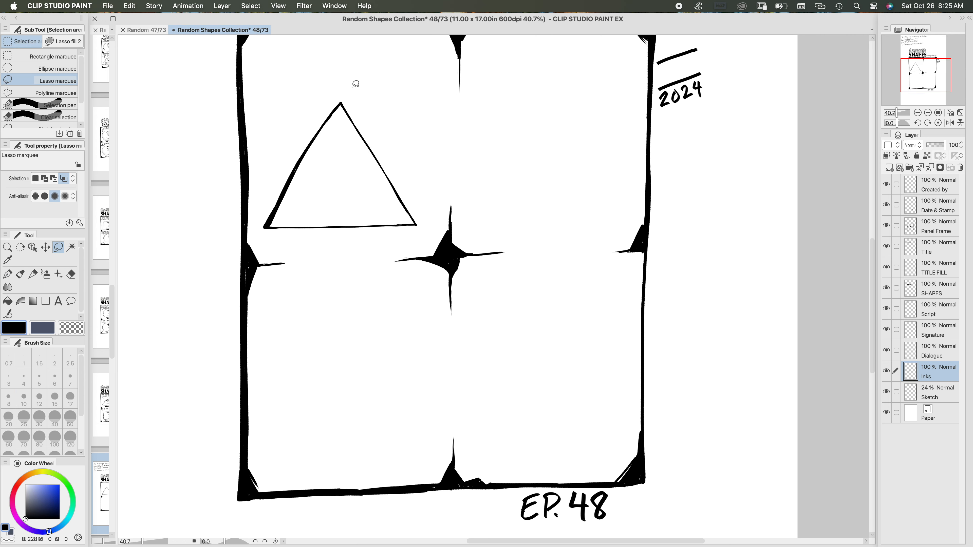
mouse_move(355, 84)
left_mouse_down()
mouse_move(297, 134)
mouse_move(263, 191)
mouse_move(258, 227)
mouse_move(286, 248)
mouse_move(409, 240)
mouse_move(425, 195)
mouse_move(395, 119)
mouse_move(343, 91)
left_mouse_up()
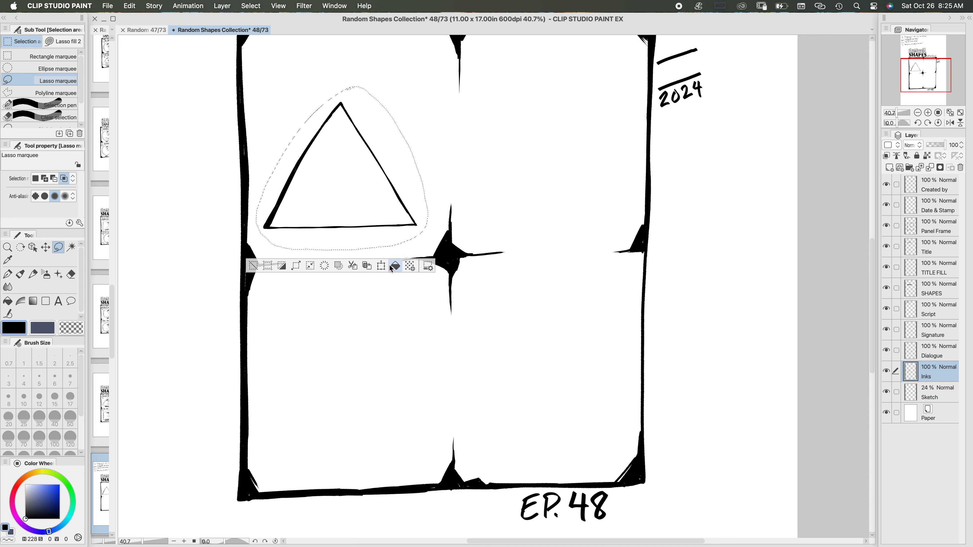
left_click(381, 266)
right_click(375, 231)
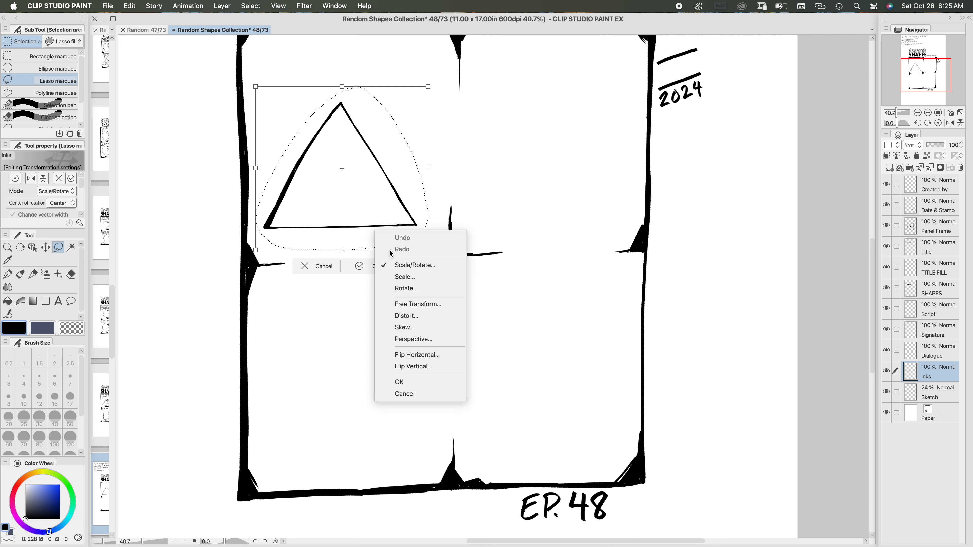
left_click(429, 87)
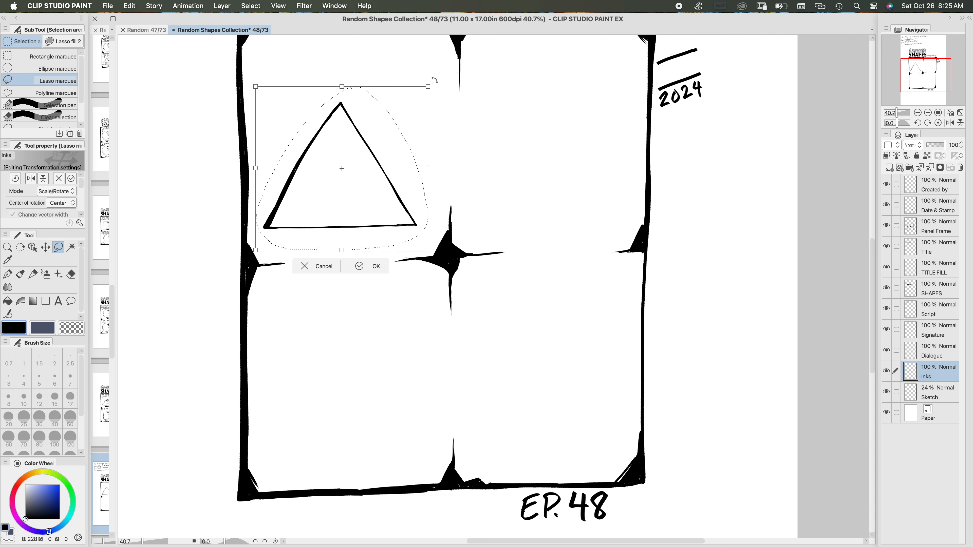
left_click_drag(428, 87, 445, 86)
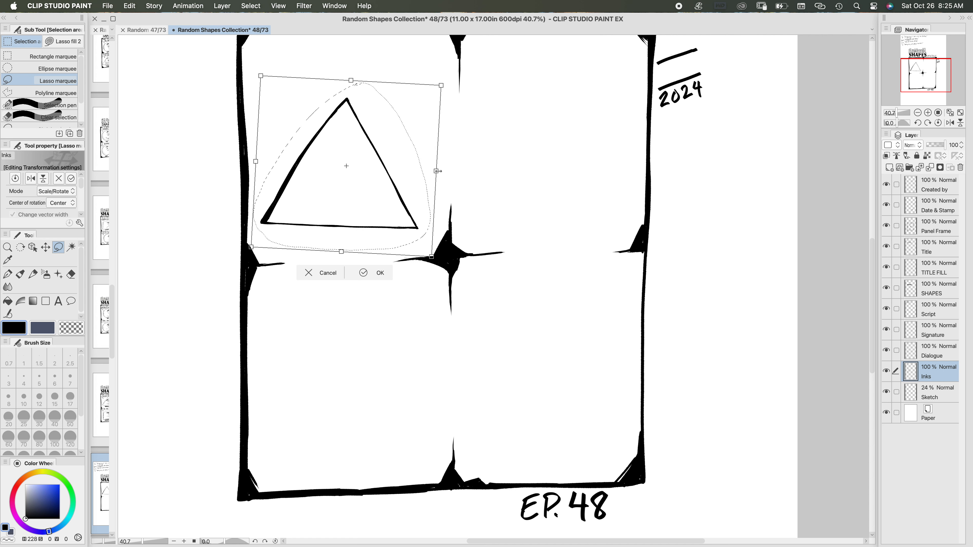
left_click_drag(437, 171, 439, 171)
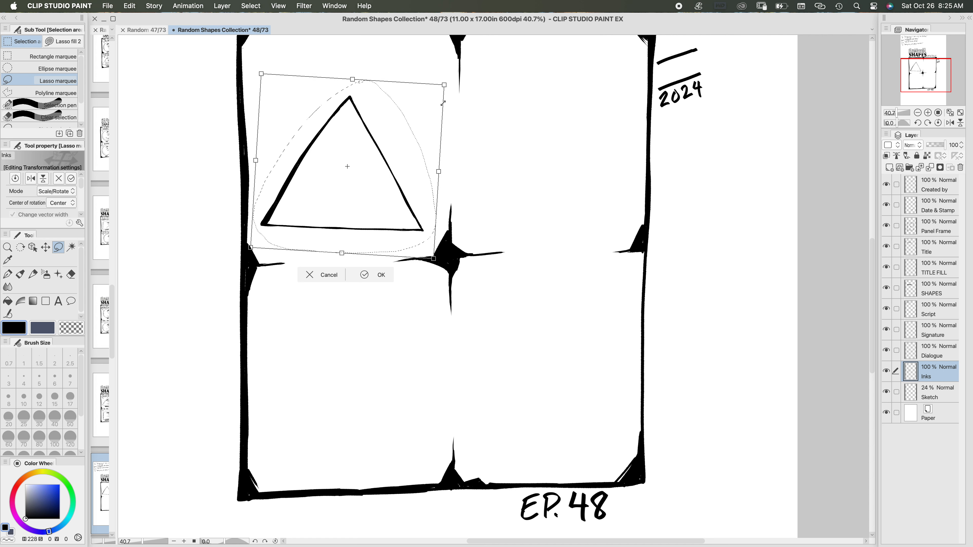
left_click_drag(443, 103, 443, 104)
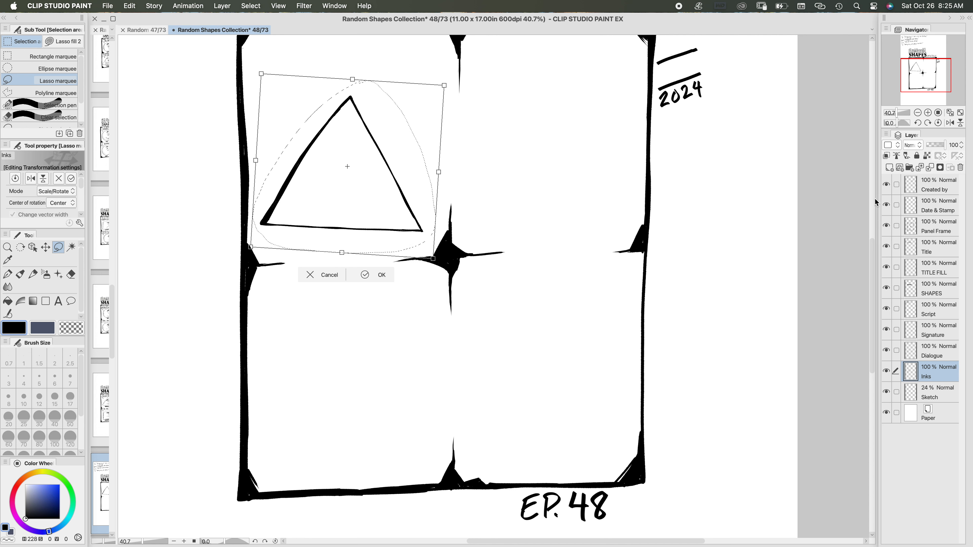
Step: Tilt the triangle a little further clockwise within its panel, apply the transformation and deselect it
left_click_drag(925, 80, 922, 77)
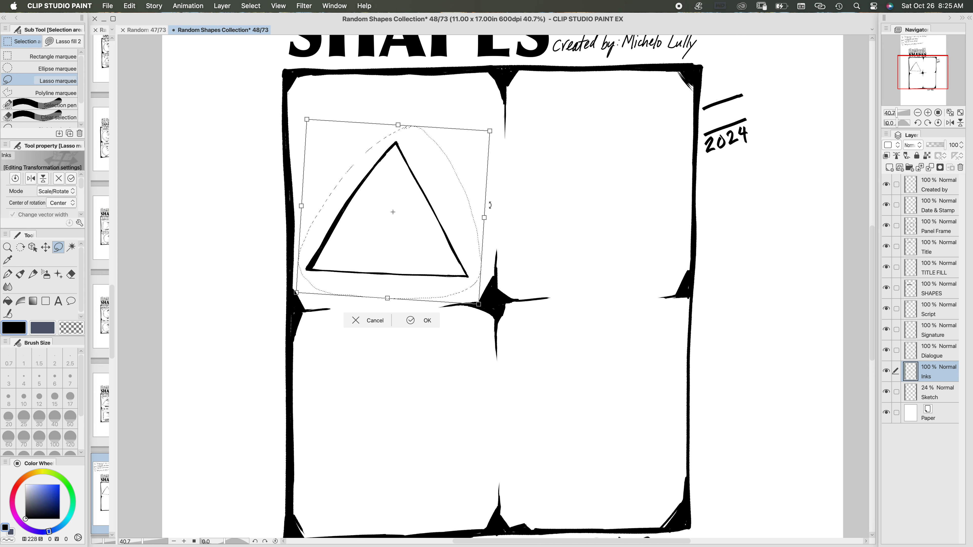
left_click_drag(490, 205, 466, 231)
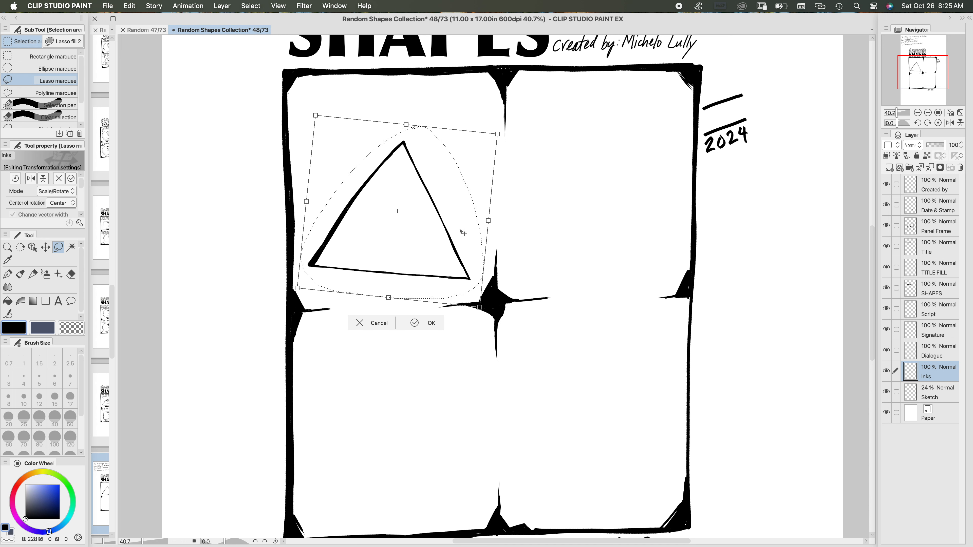
left_click_drag(492, 221, 471, 244)
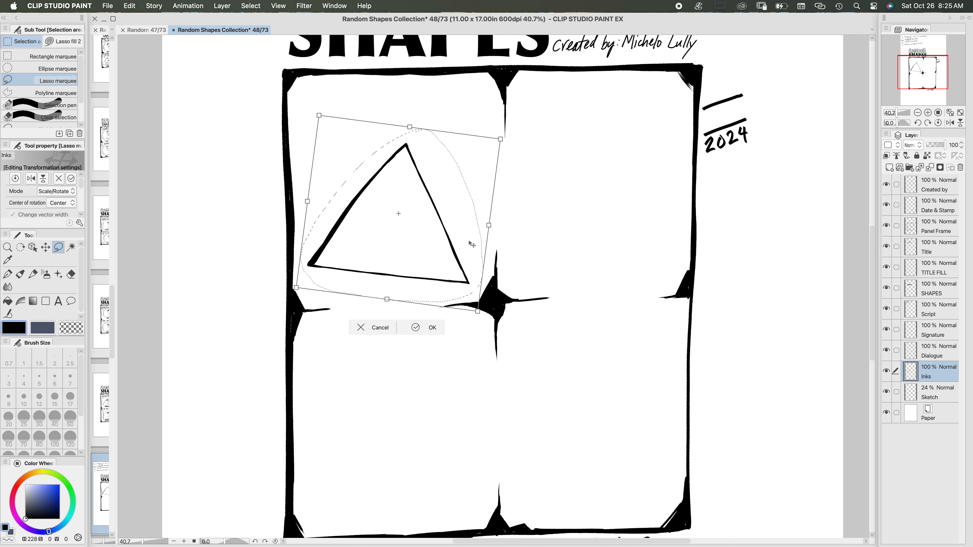
left_click(416, 329)
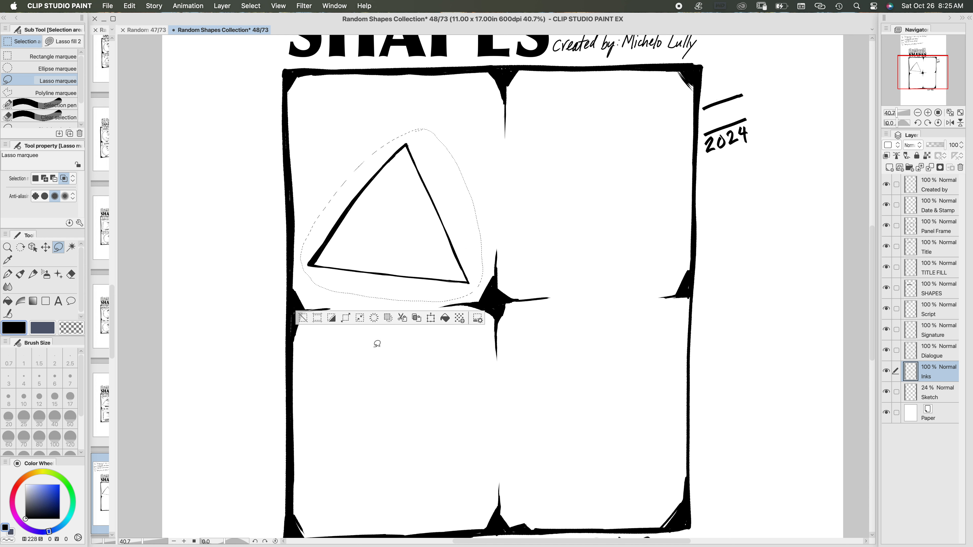
left_click(302, 318)
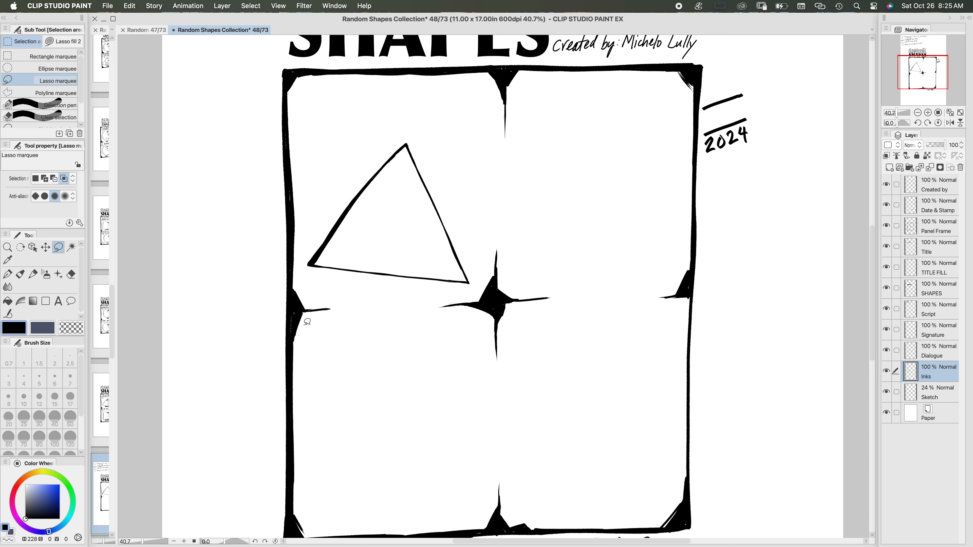
Step: Set the Real G-Pen to size 8, check the finished episode 47 page for reference, and return to the triangle on page 48
left_click(8, 275)
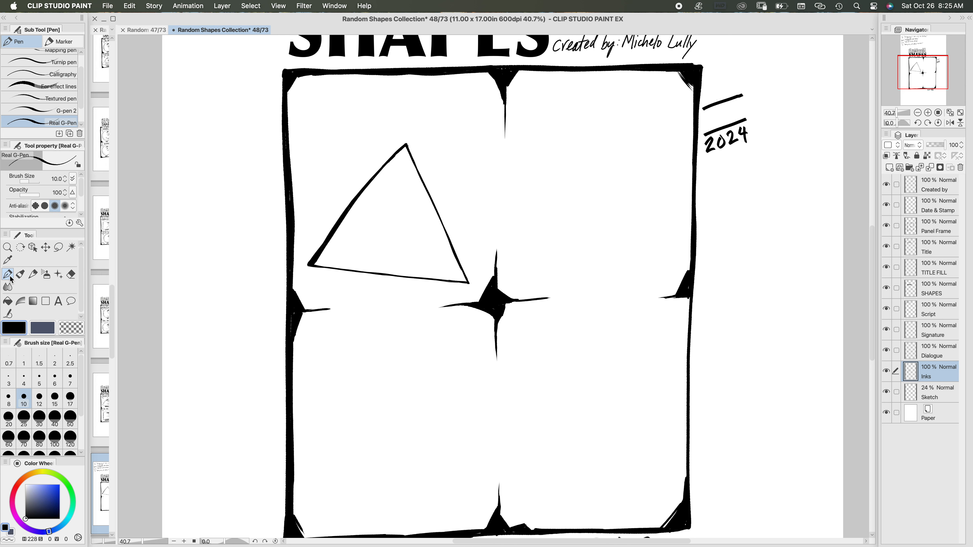
left_click(8, 399)
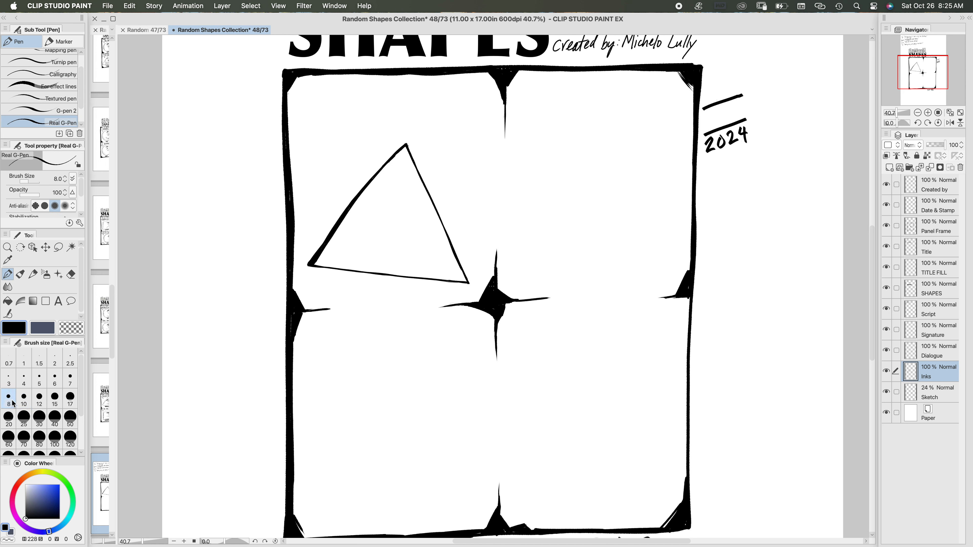
left_click(156, 30)
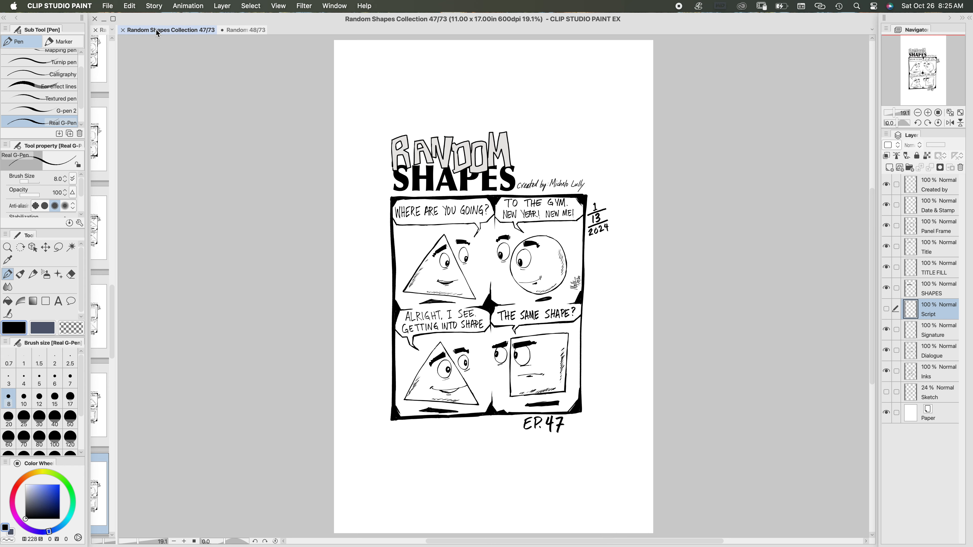
left_click(241, 30)
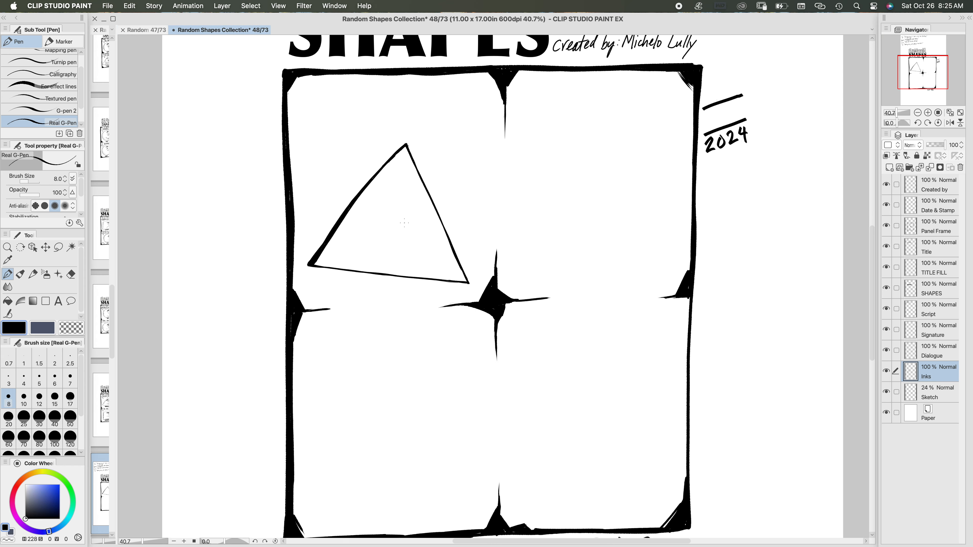
scroll(400, 237, "down", 1)
scroll(401, 235, "up", 2)
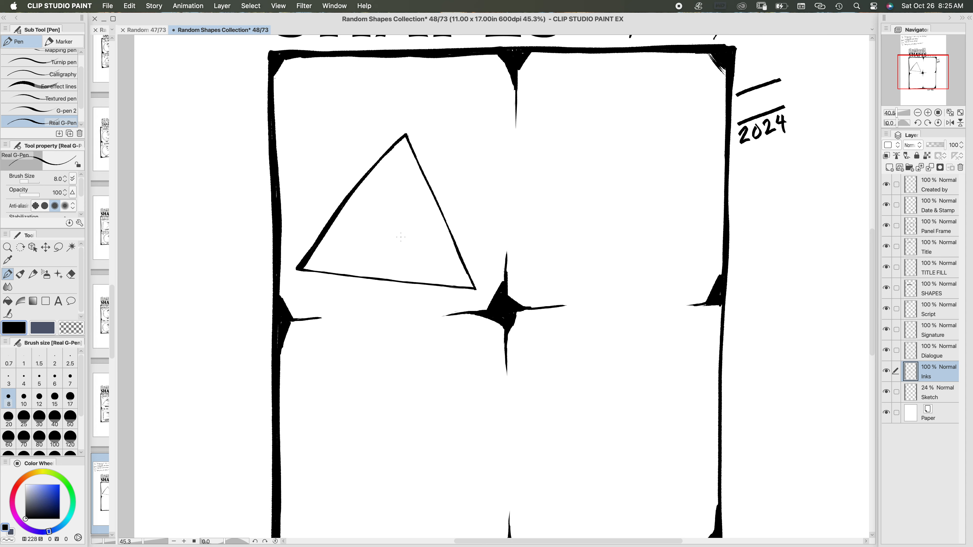
left_click_drag(395, 205, 324, 214)
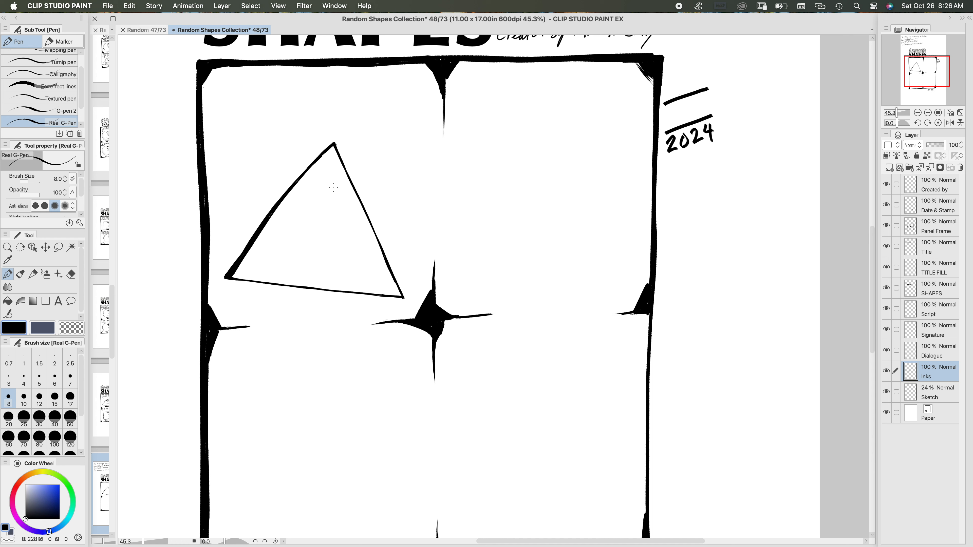
Step: Ink two oval eyes with upward-looking pupils on and beside the triangle's upper edge, touching up the outer pupil at brush size 10
mouse_move(333, 187)
left_mouse_down()
mouse_move(327, 215)
mouse_move(338, 216)
mouse_move(336, 185)
left_mouse_up()
left_click_drag(337, 199, 339, 194)
mouse_move(366, 176)
left_mouse_down()
mouse_move(370, 198)
mouse_move(372, 173)
left_mouse_up()
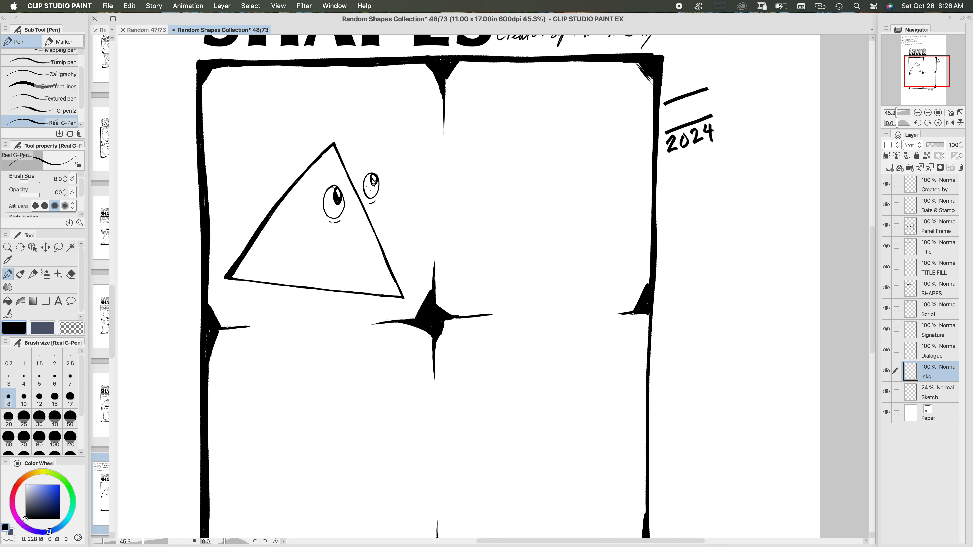
left_click(24, 398)
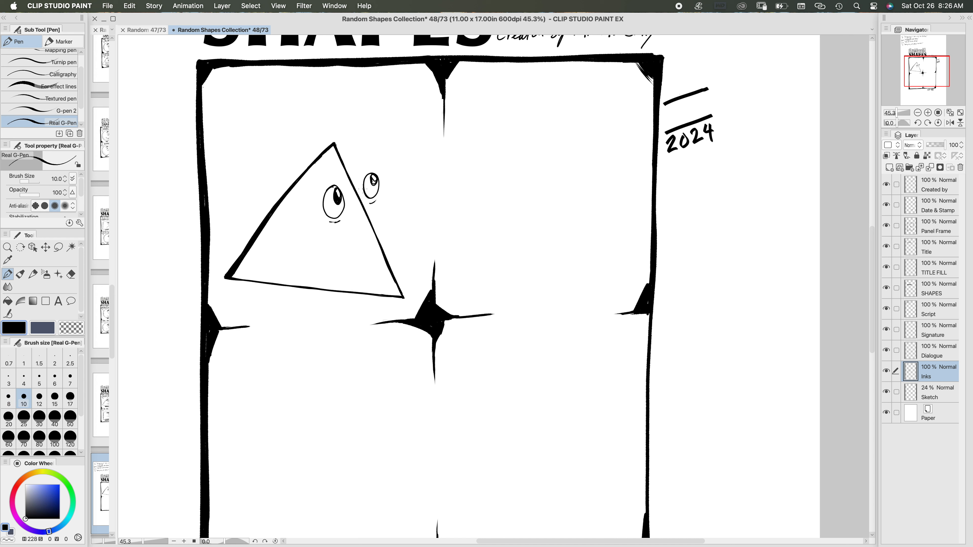
left_click_drag(370, 179, 374, 183)
Step: Ink a wide smile below the triangle's eyes, with corner lines, a filled lower lip area and a short line underneath
left_click_drag(367, 241, 298, 241)
left_click_drag(313, 247, 343, 257)
left_click_drag(320, 251, 332, 253)
scroll(448, 157, "down", 5)
scroll(449, 157, "left", 3)
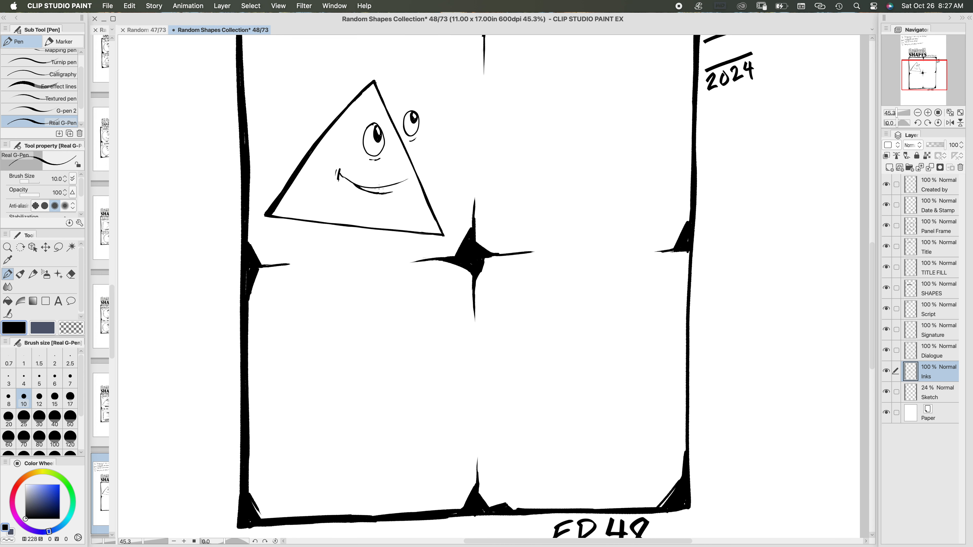
mouse_move(370, 193)
left_mouse_down()
mouse_move(398, 186)
mouse_move(384, 194)
mouse_move(400, 188)
mouse_move(394, 195)
left_mouse_up()
Step: Add short diagonal hatching inside the triangle along its sloping left side and along its base
left_click_drag(352, 109, 285, 199)
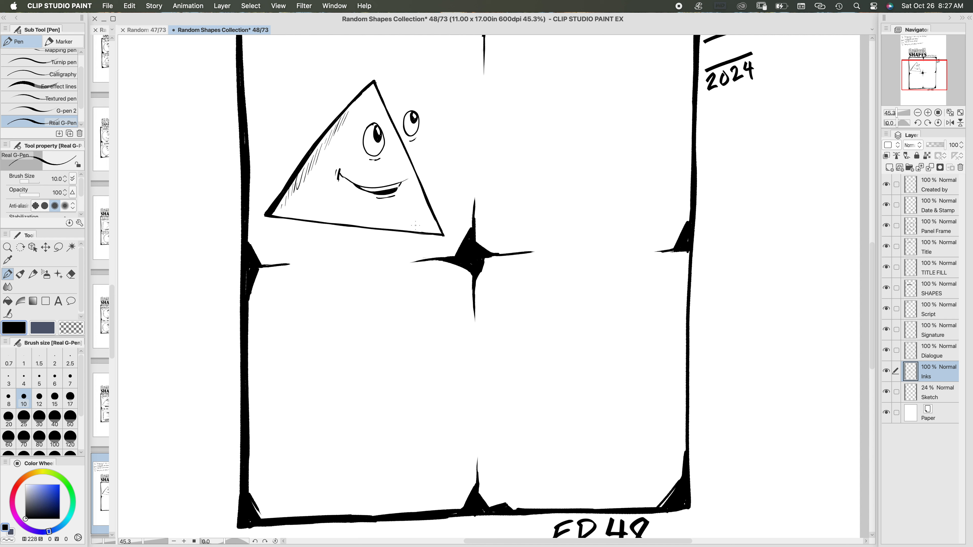
left_click_drag(426, 227, 398, 225)
left_click_drag(405, 225, 380, 223)
left_click_drag(390, 224, 362, 222)
left_click_drag(363, 220, 344, 220)
Step: Outline a blocky eyebrow above the eye inside the triangle, fill it with black and touch up its edge
mouse_move(377, 102)
left_mouse_down()
mouse_move(376, 114)
mouse_move(360, 117)
mouse_move(373, 113)
left_mouse_up()
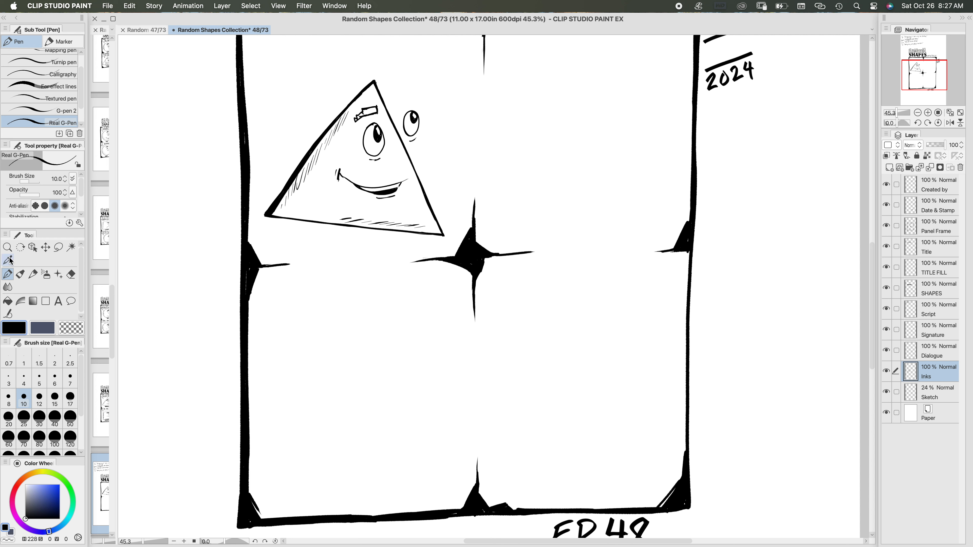
left_click(7, 301)
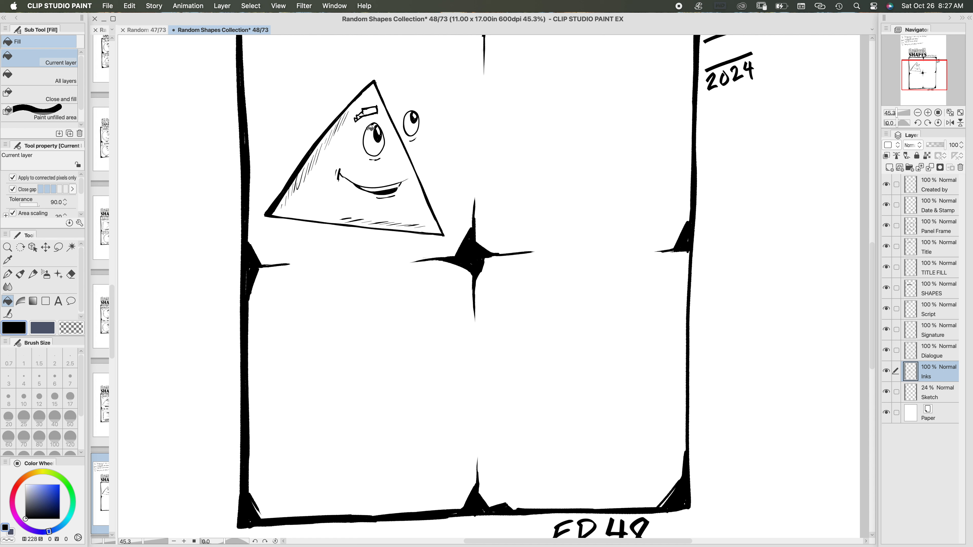
left_click(369, 111)
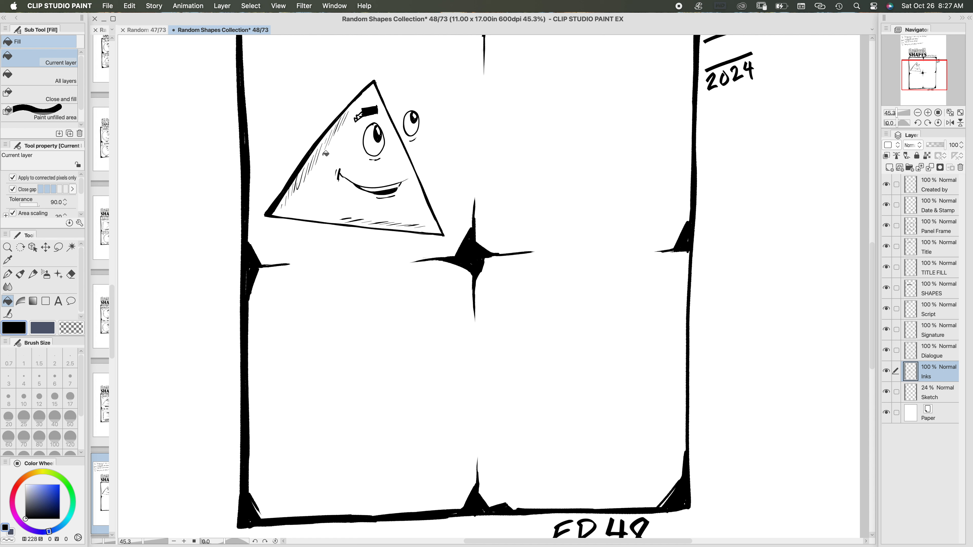
left_click(9, 278)
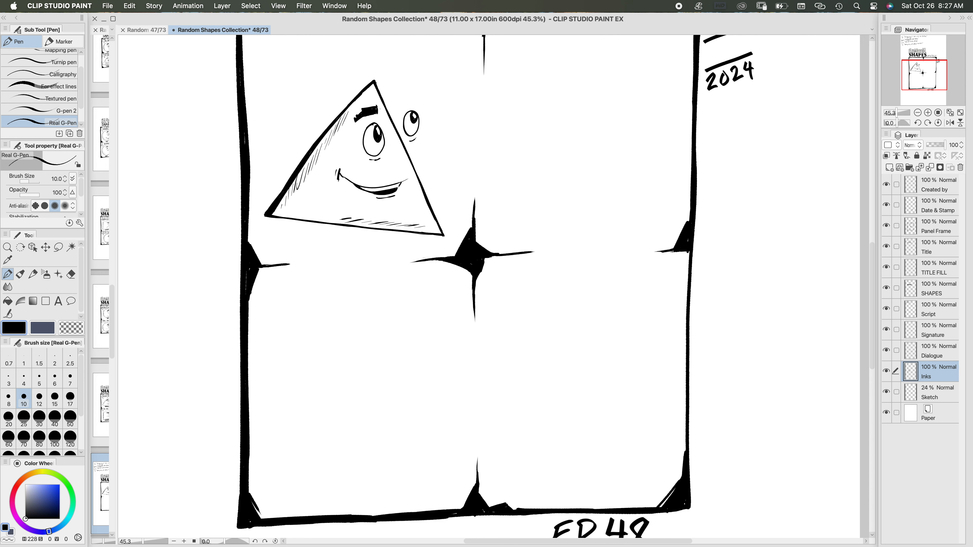
left_click_drag(377, 108, 378, 114)
Step: Check the episode 47 page for reference, and on page 48 outline and fill a black eyebrow above the eye outside the triangle
left_click(146, 30)
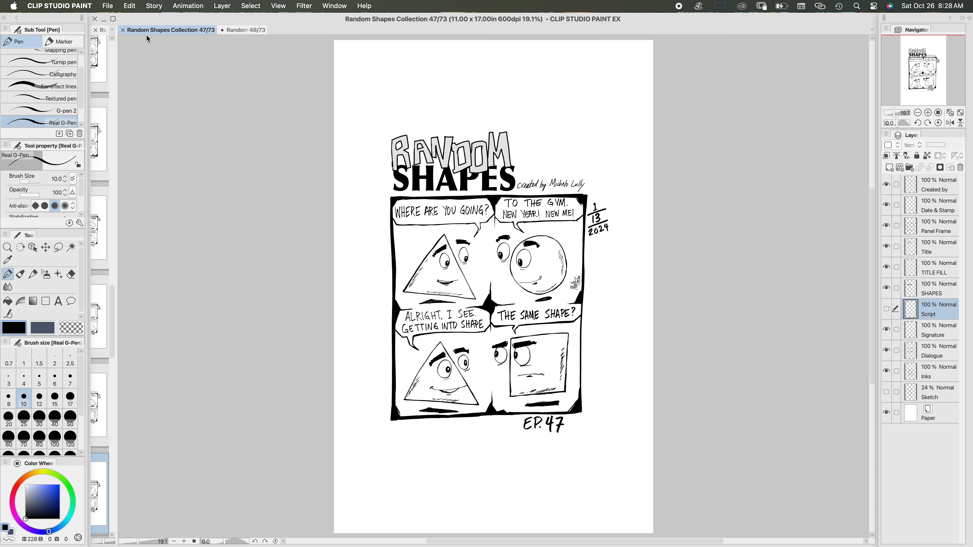
left_click(240, 30)
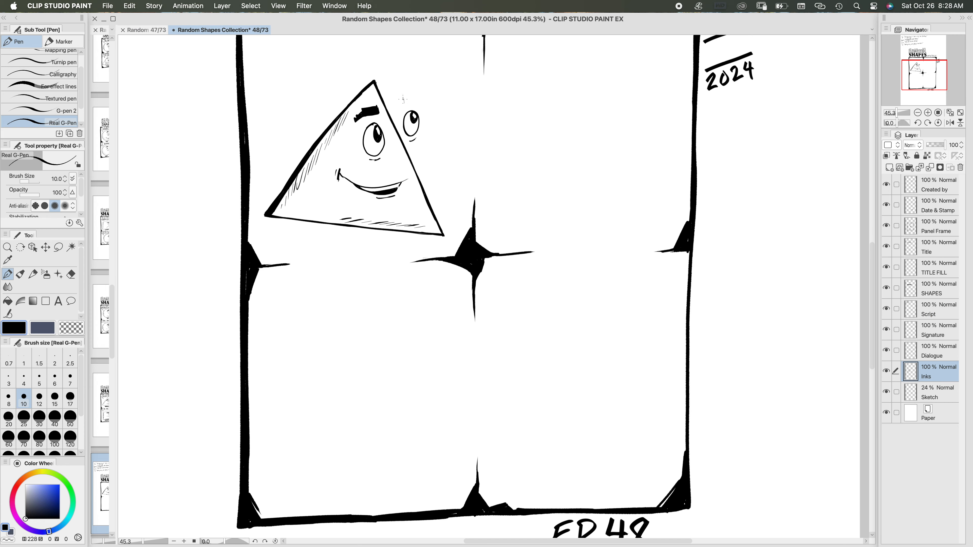
left_click_drag(402, 103, 423, 99)
left_click_drag(417, 100, 410, 102)
left_click(8, 301)
left_click(411, 98)
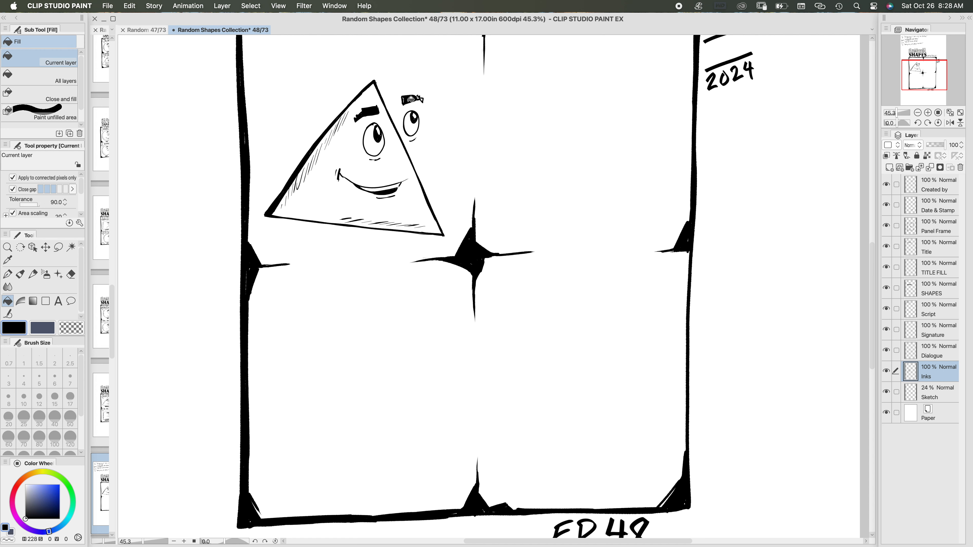
left_click(7, 274)
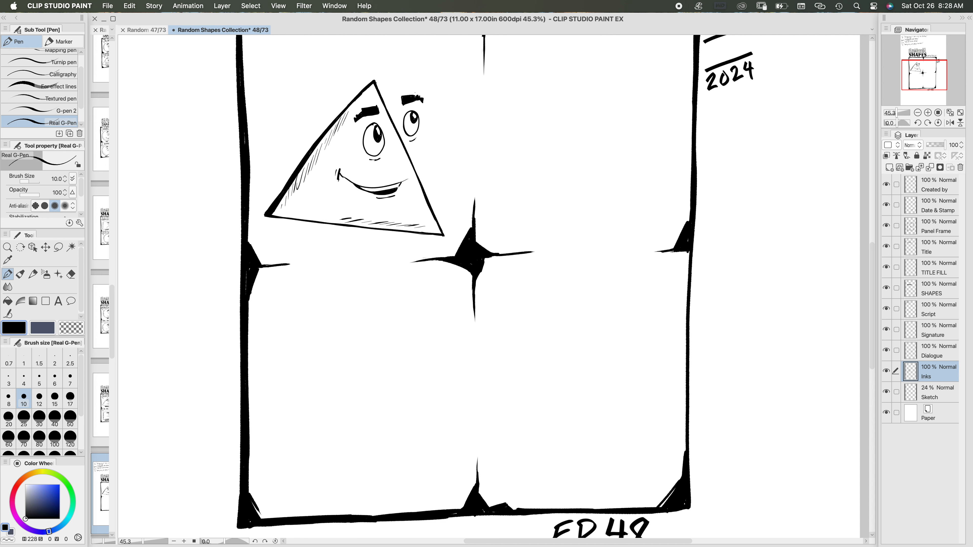
Step: Rotate the canvas to -30 degrees, outline a tapered ground shadow beneath the triangle and fill it with black
scroll(450, 231, "up", 5)
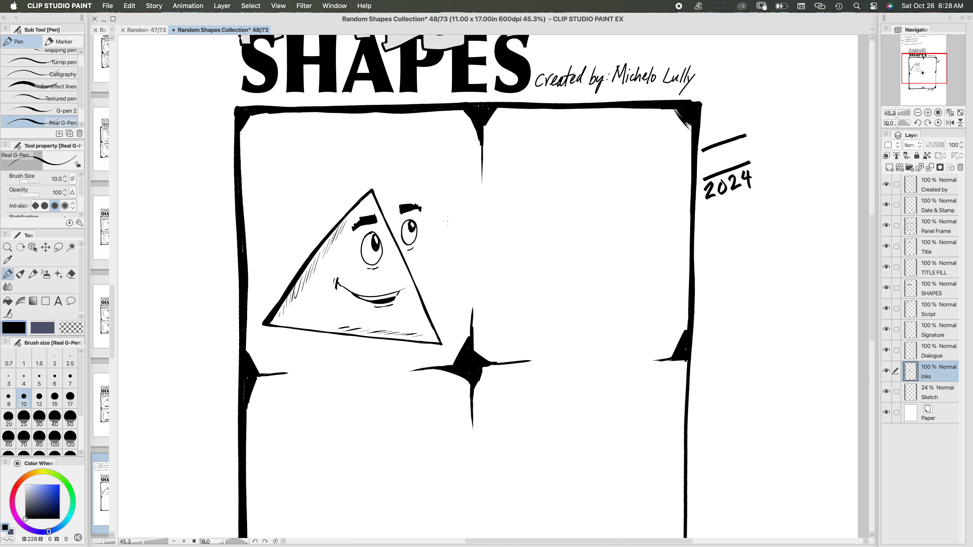
scroll(447, 221, "down", 7)
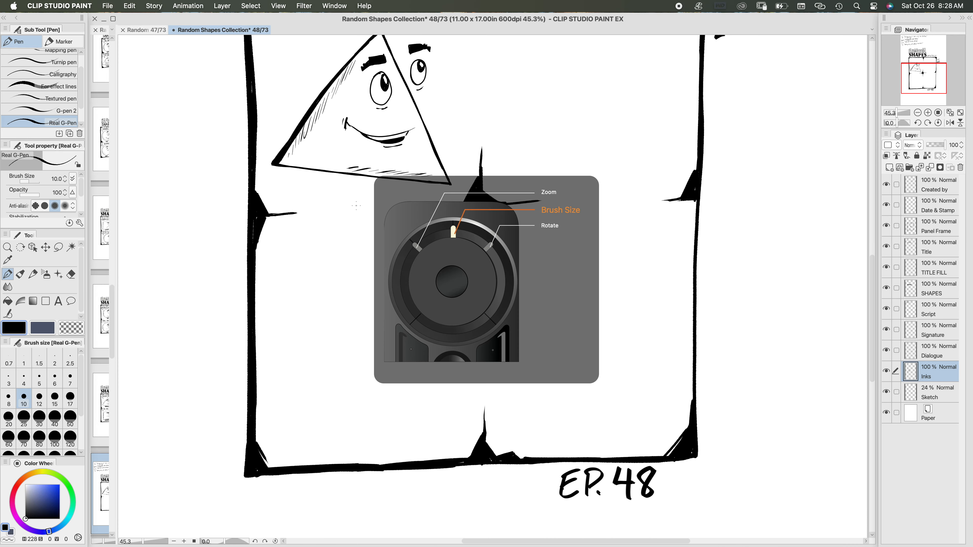
key("minus")
key("minus")
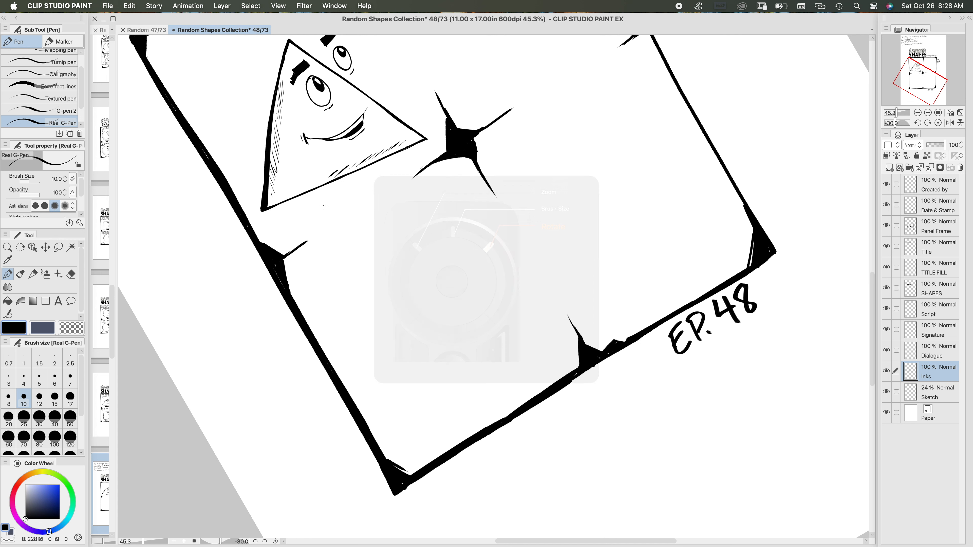
left_click_drag(346, 190, 315, 209)
mouse_move(379, 176)
left_mouse_down()
mouse_move(326, 202)
mouse_move(390, 174)
mouse_move(364, 187)
left_mouse_up()
mouse_move(392, 174)
left_mouse_down()
mouse_move(312, 223)
mouse_move(310, 211)
mouse_move(386, 175)
left_mouse_up()
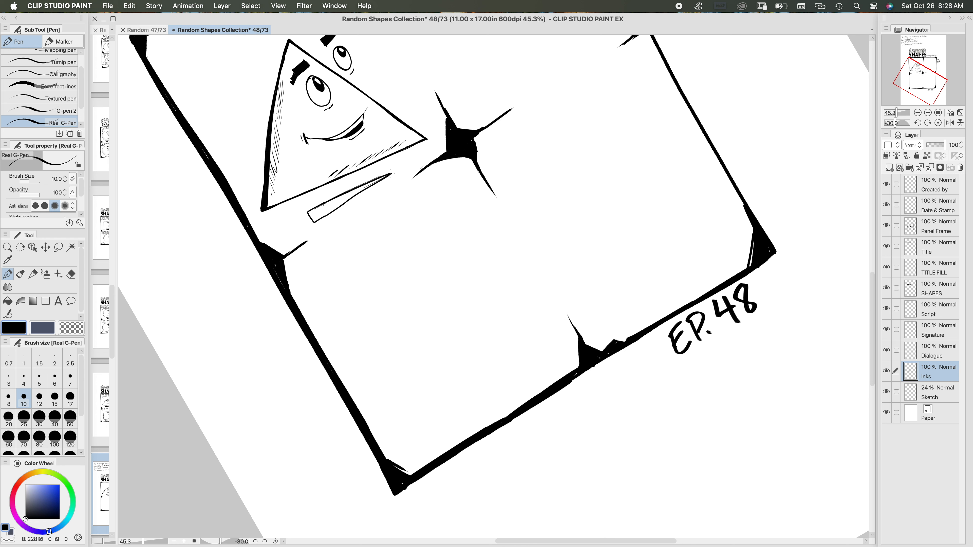
left_click(7, 301)
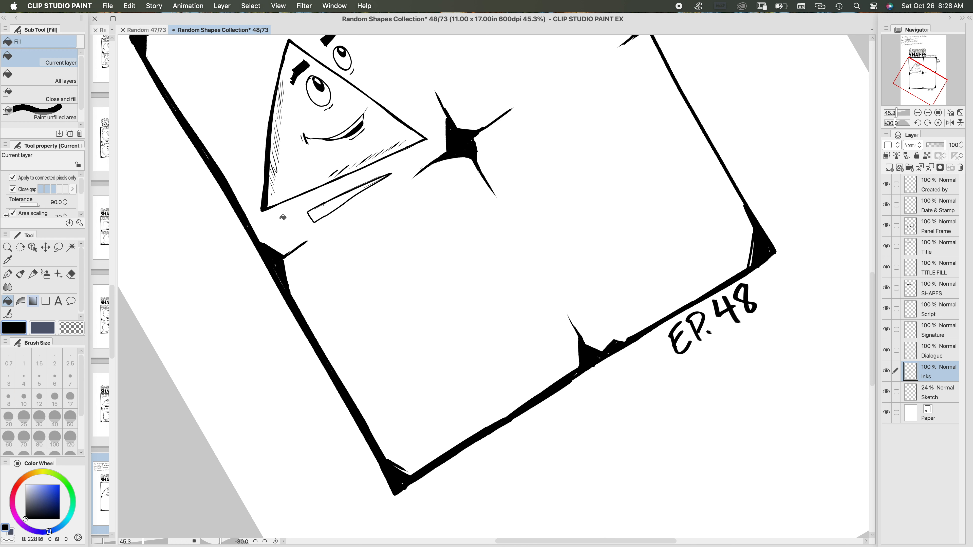
left_click(338, 205)
left_click(7, 275)
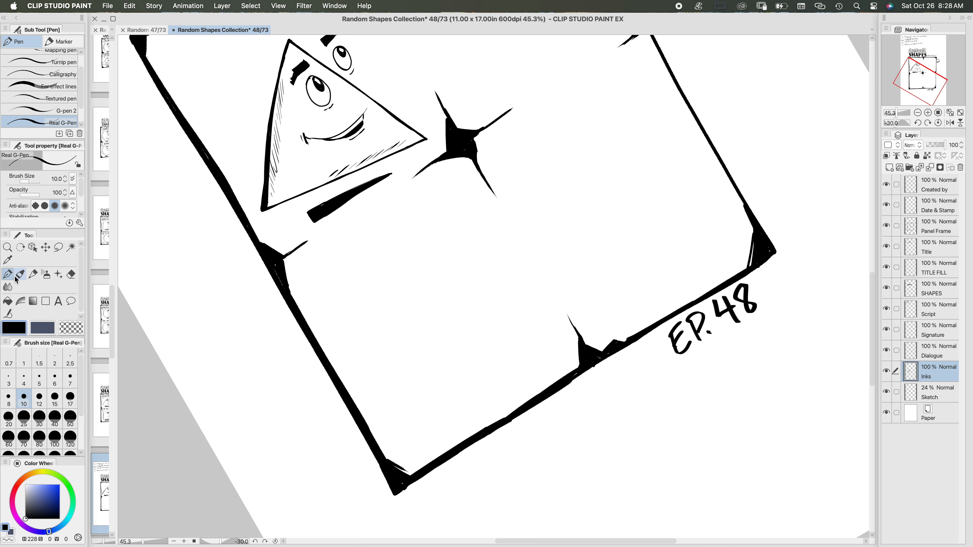
Step: On the Dialogue layer, ink a speech balloon across the first panel's top at brush size 15, and its tail toward the triangle at size 12
left_click_drag(396, 212, 304, 339)
left_click_drag(361, 202, 469, 220)
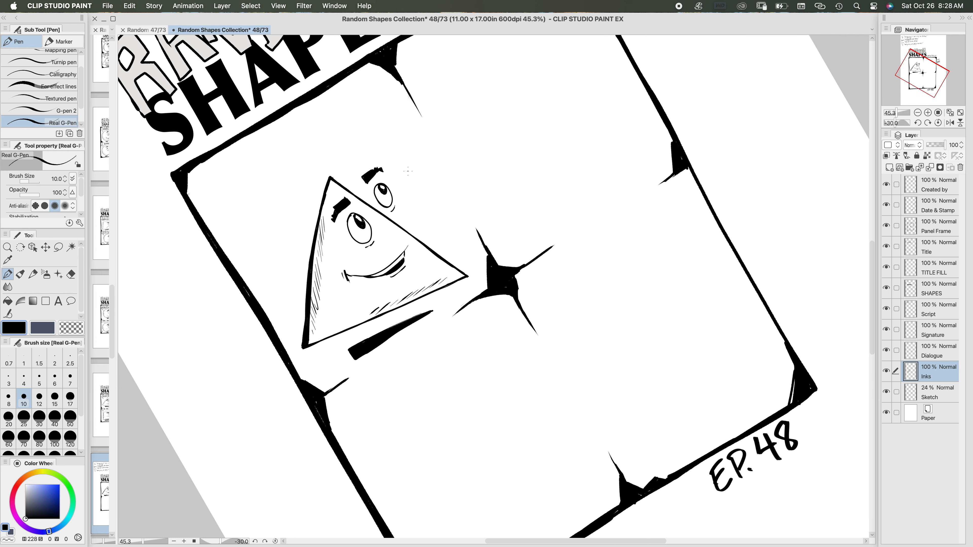
left_click(941, 353)
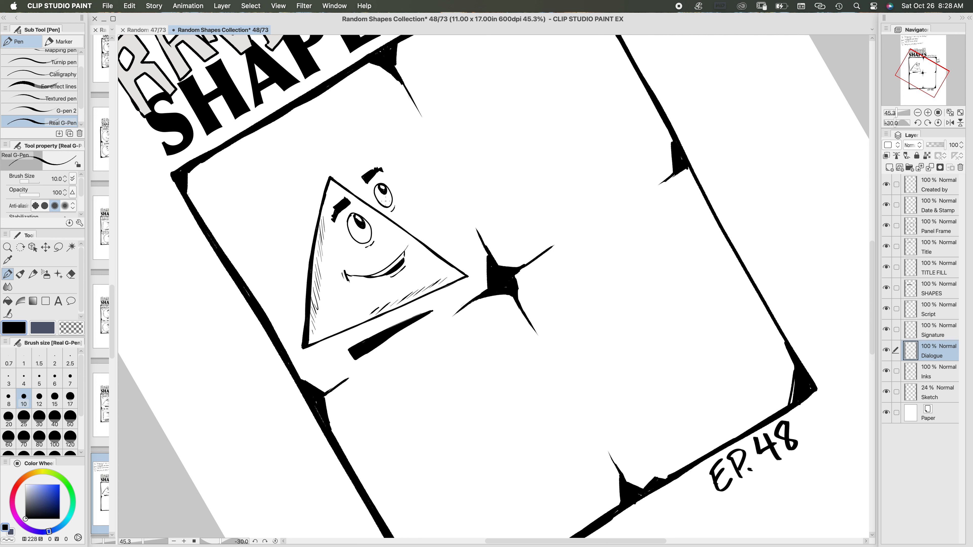
key("asciicircum")
key("asciicircum")
key("asciicircum")
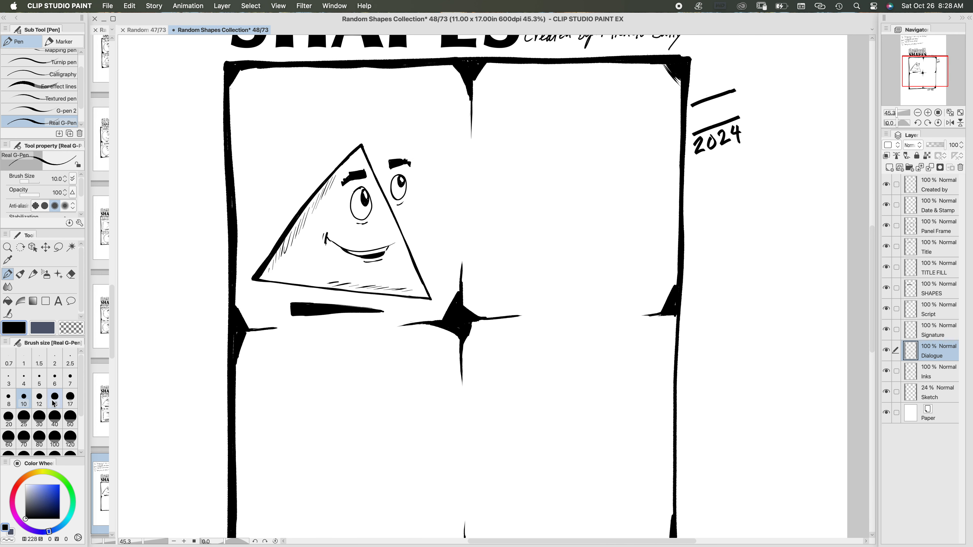
left_click(56, 402)
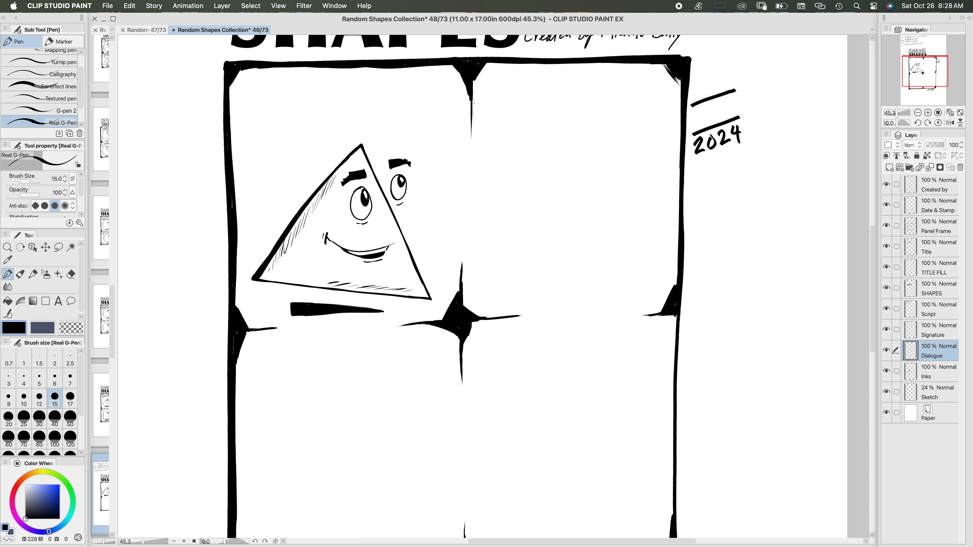
mouse_move(470, 112)
left_mouse_down()
mouse_move(446, 129)
mouse_move(467, 116)
mouse_move(323, 131)
left_mouse_up()
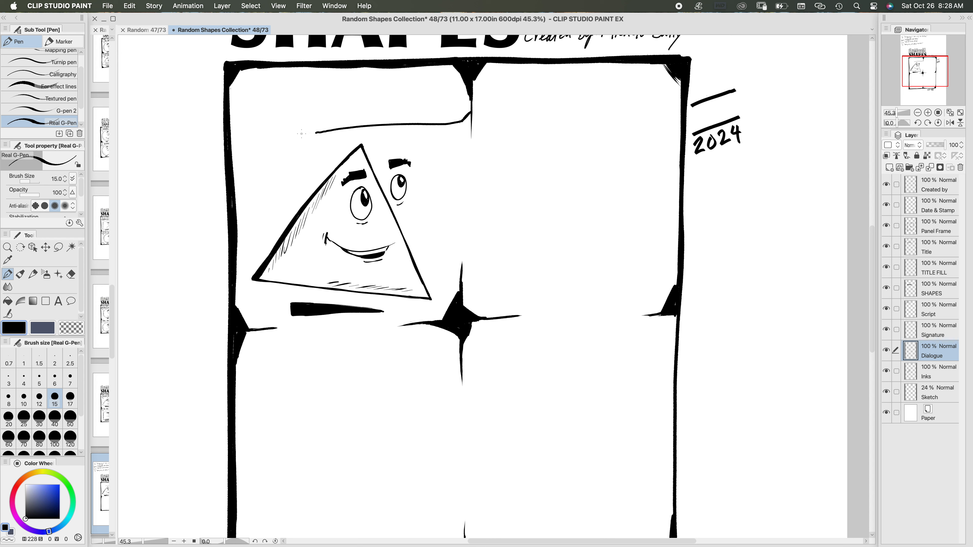
mouse_move(301, 133)
left_mouse_down()
mouse_move(245, 137)
mouse_move(230, 127)
mouse_move(247, 143)
mouse_move(275, 131)
mouse_move(468, 113)
left_mouse_up()
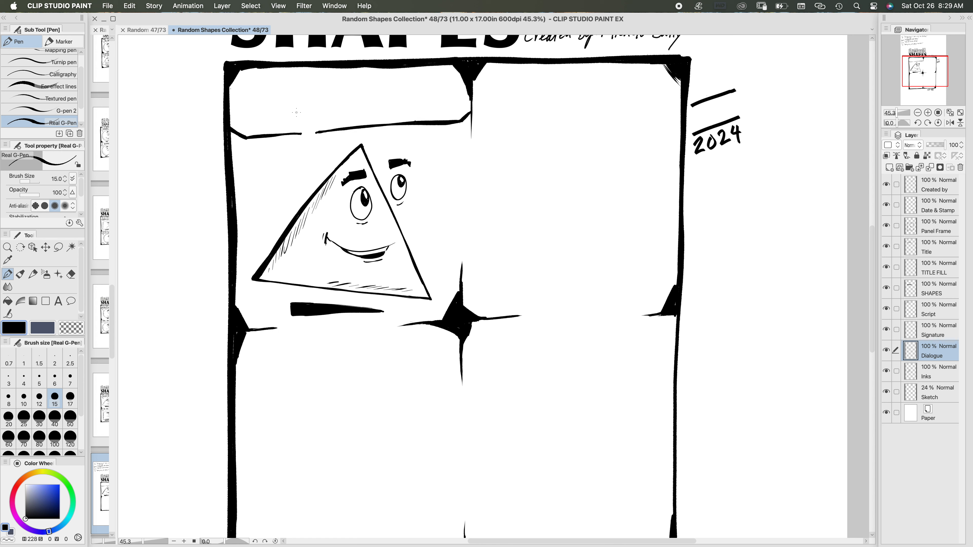
left_click(39, 398)
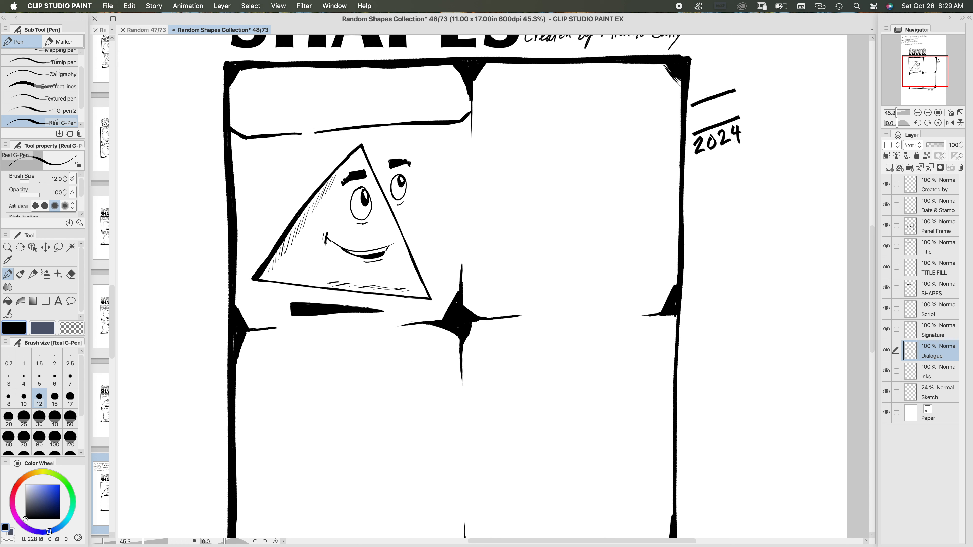
mouse_move(314, 132)
left_mouse_down()
mouse_move(318, 158)
mouse_move(304, 149)
mouse_move(321, 160)
left_mouse_up()
Step: Check the script above the title and hand-letter "ITS" at the start of the first balloon with brush size 17
scroll(479, 306, "up", 6)
scroll(479, 306, "left", 2)
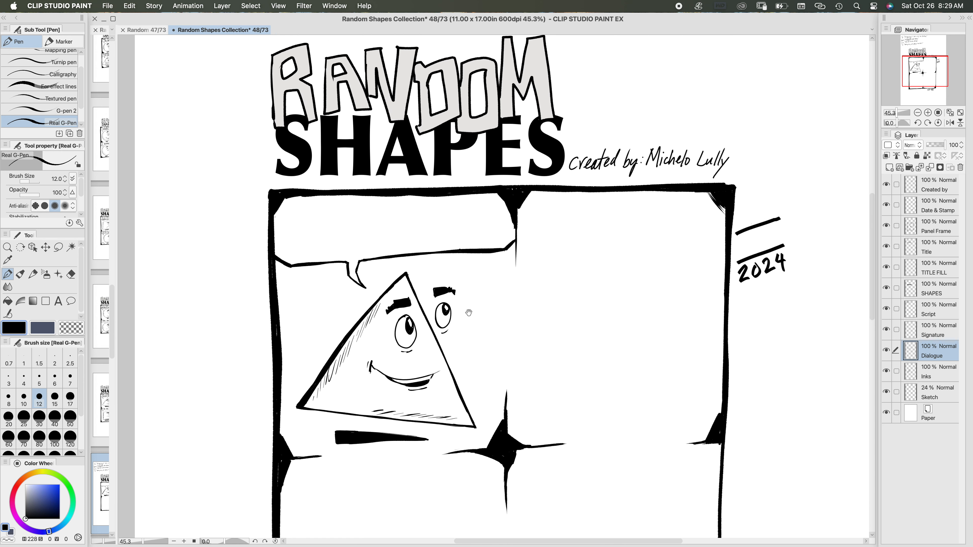
scroll(252, 326, "up", 10)
scroll(253, 326, "right", 1)
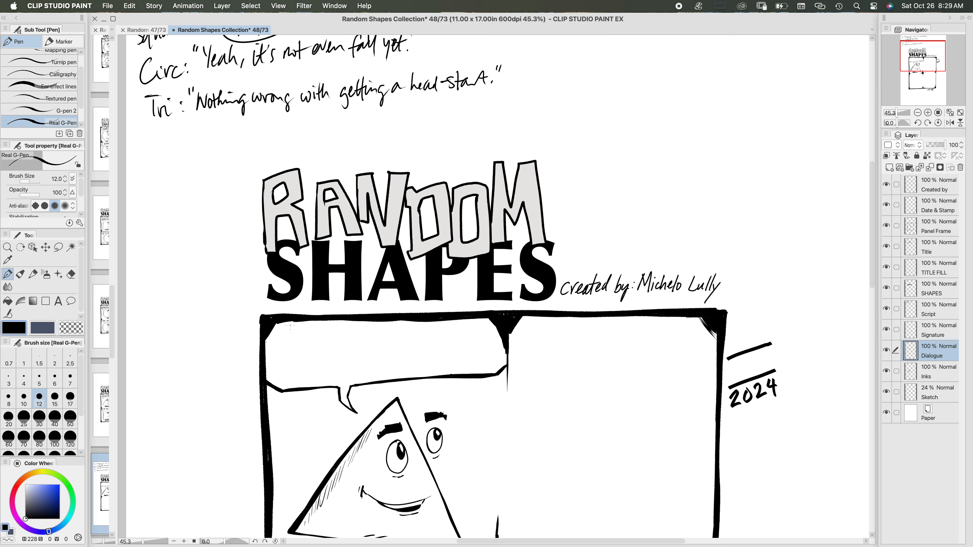
left_click_drag(313, 403, 306, 137)
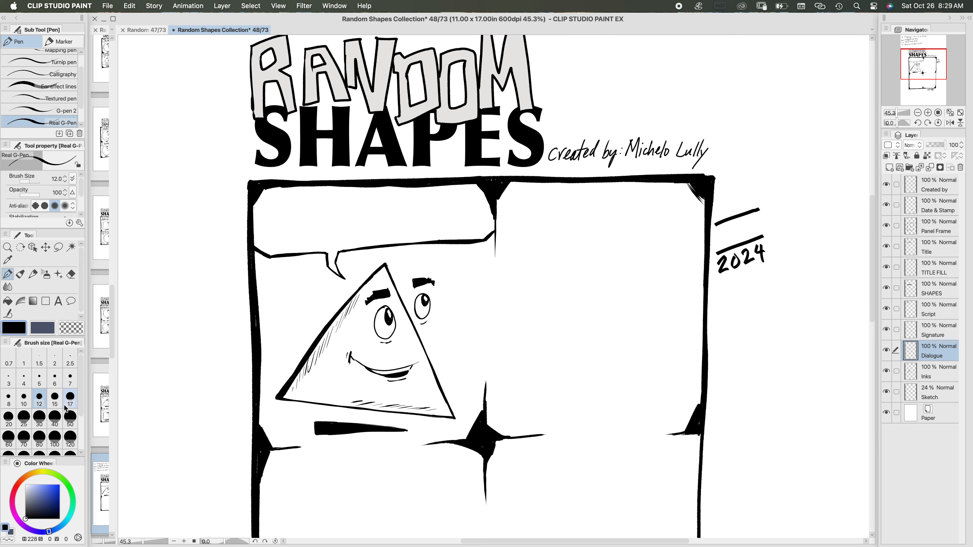
left_click(70, 399)
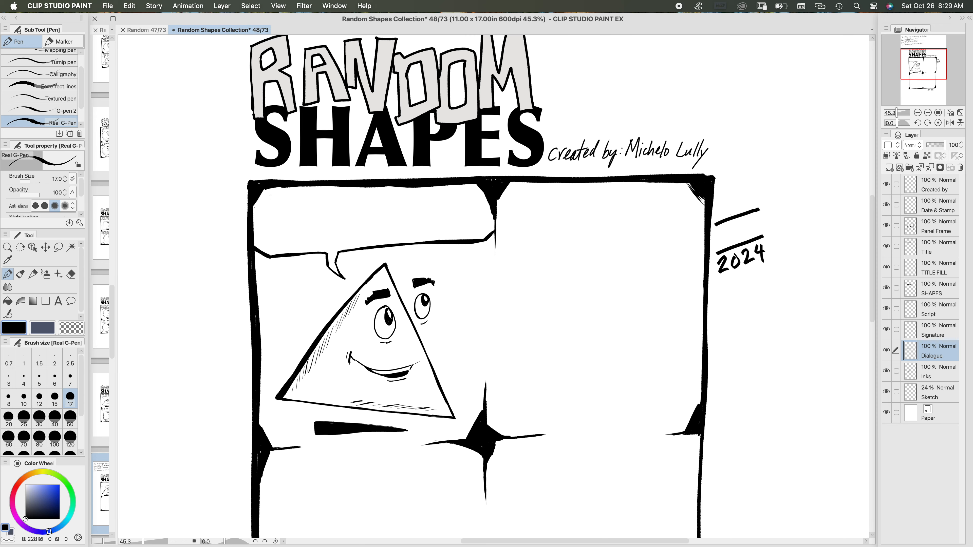
mouse_move(267, 195)
left_mouse_down()
mouse_move(279, 194)
mouse_move(271, 208)
left_mouse_up()
mouse_move(268, 209)
left_mouse_down()
mouse_move(294, 191)
mouse_move(286, 206)
left_mouse_up()
key("super+z")
key("super+z")
mouse_move(283, 194)
left_mouse_down()
mouse_move(294, 192)
mouse_move(291, 207)
left_mouse_up()
Step: Hand-letter "BEGINNING TO" to complete the balloon's first line, redoing the opening letter
left_click_drag(315, 191, 313, 205)
key("super+z")
key("super+z")
mouse_move(317, 190)
left_mouse_down()
mouse_move(314, 207)
mouse_move(334, 205)
left_mouse_up()
left_click_drag(329, 200, 344, 190)
left_click_drag(348, 190, 355, 207)
mouse_move(360, 207)
left_mouse_down()
mouse_move(362, 191)
mouse_move(367, 206)
left_mouse_up()
mouse_move(367, 206)
left_mouse_down()
mouse_move(371, 190)
mouse_move(333, 287)
mouse_move(341, 433)
mouse_move(396, 210)
mouse_move(398, 223)
left_mouse_up()
mouse_move(403, 213)
left_mouse_down()
mouse_move(401, 223)
mouse_move(414, 210)
mouse_move(422, 218)
mouse_move(451, 210)
left_mouse_up()
mouse_move(445, 211)
left_mouse_down()
mouse_move(444, 227)
mouse_move(462, 210)
left_mouse_up()
mouse_move(273, 237)
left_mouse_down()
mouse_move(273, 249)
mouse_move(288, 241)
left_mouse_up()
mouse_move(299, 238)
left_mouse_down()
mouse_move(293, 248)
mouse_move(300, 239)
left_mouse_up()
mouse_move(304, 237)
left_mouse_down()
mouse_move(303, 251)
mouse_move(334, 250)
left_mouse_up()
mouse_move(324, 245)
left_mouse_down()
mouse_move(353, 249)
mouse_move(379, 233)
mouse_move(372, 247)
left_mouse_up()
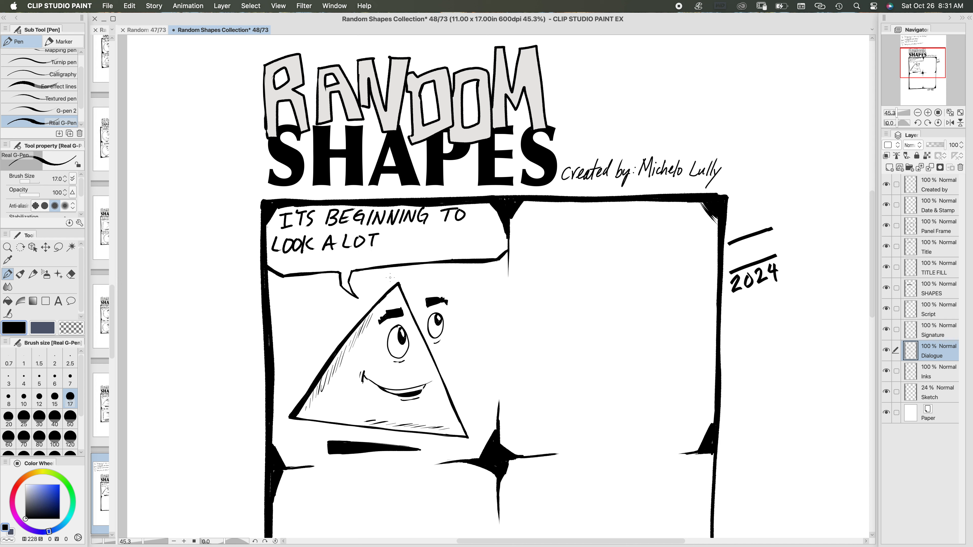
key("super+z")
key("super+z")
key("super+z")
key("super+z")
key("super+z")
key("super+z")
key("super+z")
key("super+z")
key("super+z")
key("super+z")
Step: Finish the second line with the word "LIKE", undoing and redrawing its last letters
key("super+z")
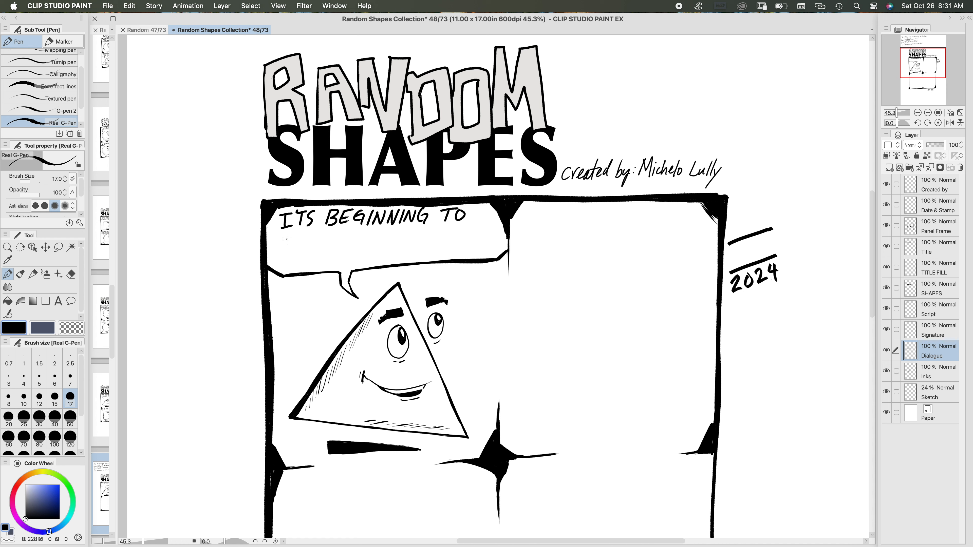
Step: Hand-letter "LOOK A LOT" with wider spacing on the balloon's second line
mouse_move(276, 235)
left_mouse_down()
mouse_move(285, 247)
mouse_move(291, 237)
left_mouse_up()
mouse_move(301, 237)
left_mouse_down()
mouse_move(296, 246)
mouse_move(301, 237)
left_mouse_up()
left_click_drag(310, 234, 310, 242)
mouse_move(311, 241)
left_mouse_down()
mouse_move(337, 233)
mouse_move(343, 245)
left_mouse_up()
left_click_drag(334, 241, 366, 243)
left_click_drag(372, 237, 378, 235)
mouse_move(378, 233)
left_mouse_down()
mouse_move(393, 233)
mouse_move(385, 245)
mouse_move(425, 242)
left_mouse_up()
left_click_drag(432, 229, 432, 236)
left_click_drag(433, 236, 452, 241)
left_click_drag(444, 231, 453, 231)
mouse_move(442, 236)
left_mouse_down()
mouse_move(458, 225)
mouse_move(412, 240)
mouse_move(424, 240)
left_mouse_up()
key("super+z")
key("super+z")
key("super+z")
key("super+z")
key("super+z")
key("super+z")
key("super+z")
key("super+z")
key("super+z")
mouse_move(427, 228)
left_mouse_down()
mouse_move(426, 240)
mouse_move(433, 235)
left_mouse_up()
left_click_drag(434, 235, 443, 241)
left_click_drag(443, 241, 454, 240)
left_click_drag(443, 235, 456, 226)
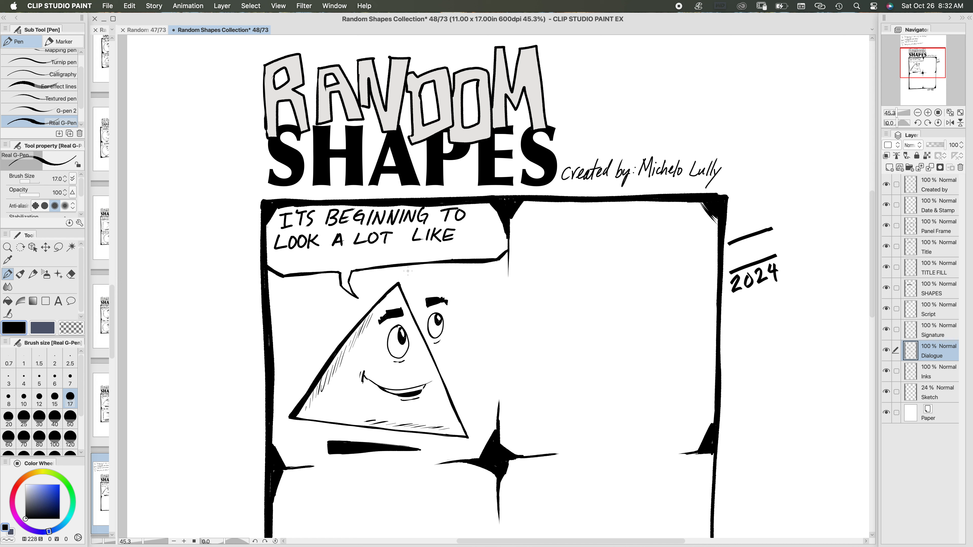
Step: Hand-letter "CHRISTMAS!" as the balloon's third line with brush size 20
left_click(8, 418)
left_click_drag(318, 253, 325, 266)
mouse_move(318, 261)
left_mouse_down()
mouse_move(337, 255)
mouse_move(345, 263)
mouse_move(427, 254)
left_mouse_up()
left_click(424, 257)
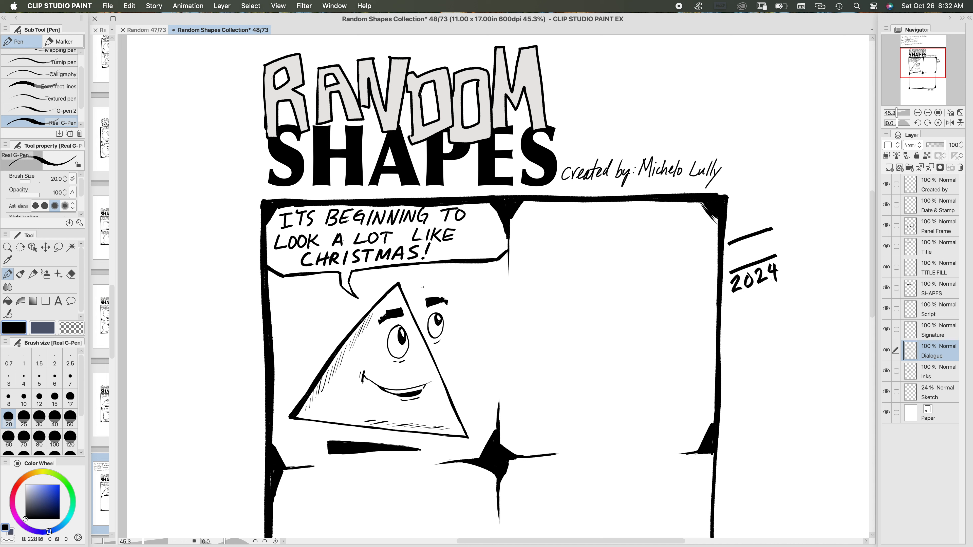
Step: Lasso the right part of the balloon's lower edge, rotate it slightly clockwise away from the lettering and apply the transformation
left_click(58, 247)
mouse_move(517, 252)
left_mouse_down()
mouse_move(351, 269)
mouse_move(497, 267)
mouse_move(516, 251)
left_mouse_up()
left_click(473, 292)
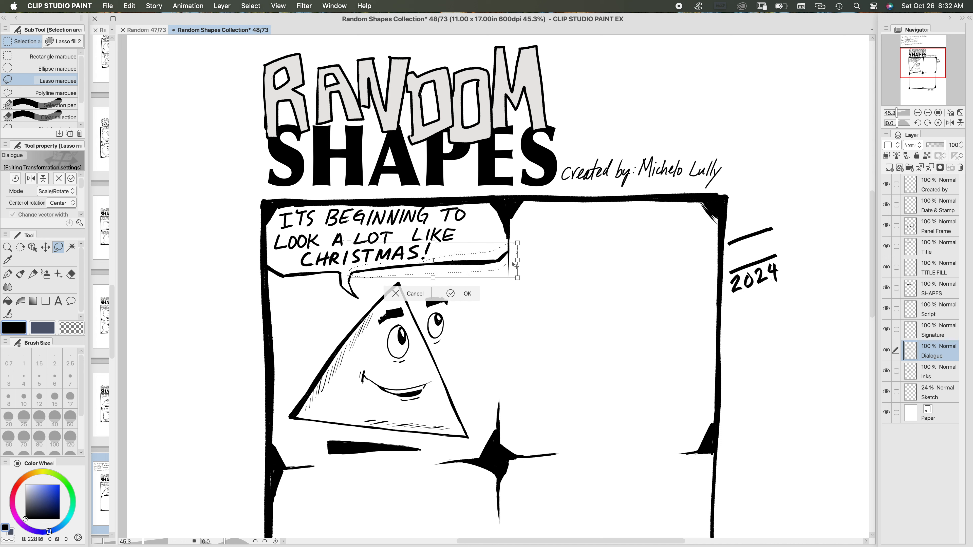
left_click_drag(524, 260, 473, 273)
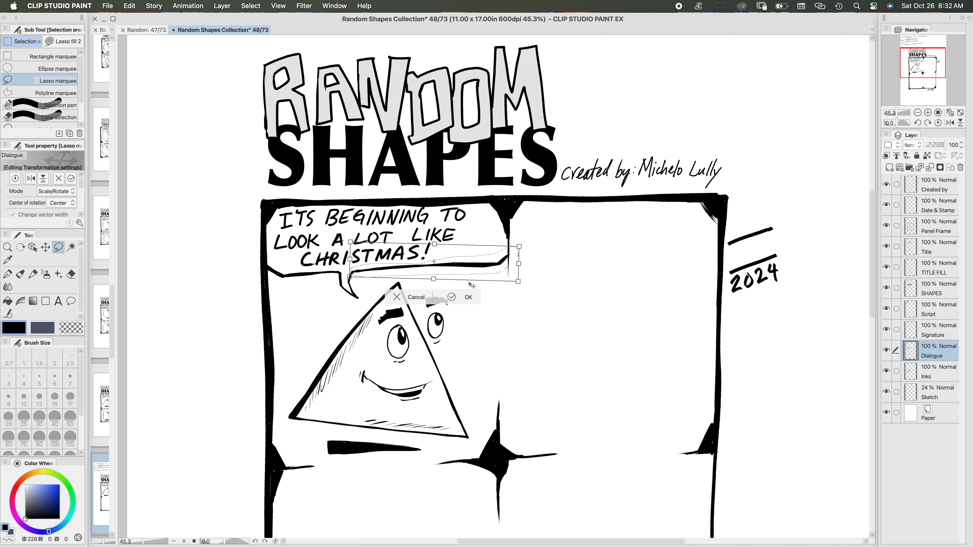
left_click(453, 299)
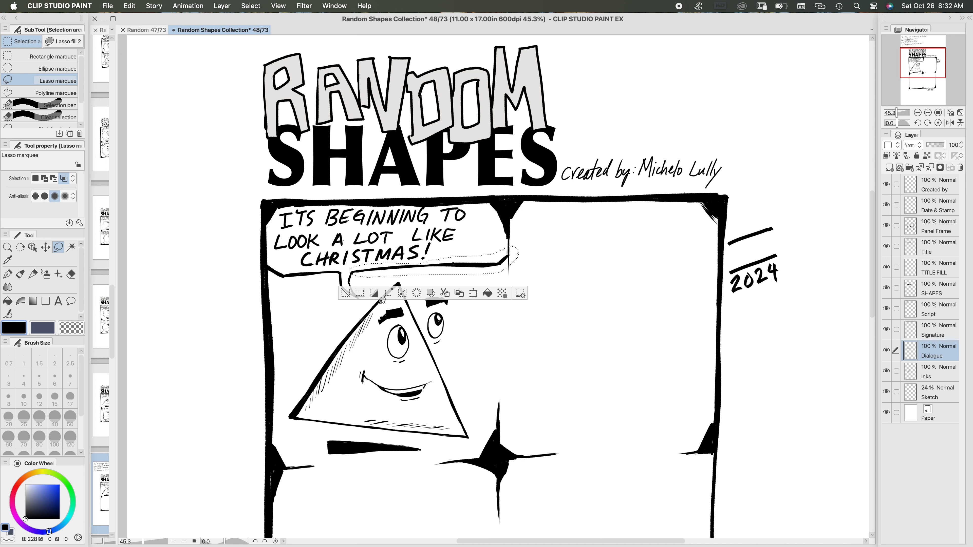
Step: Save the page and, on the Script layer, circle "fall yet" in the third script line with an arrow leading out of it
left_click(8, 275)
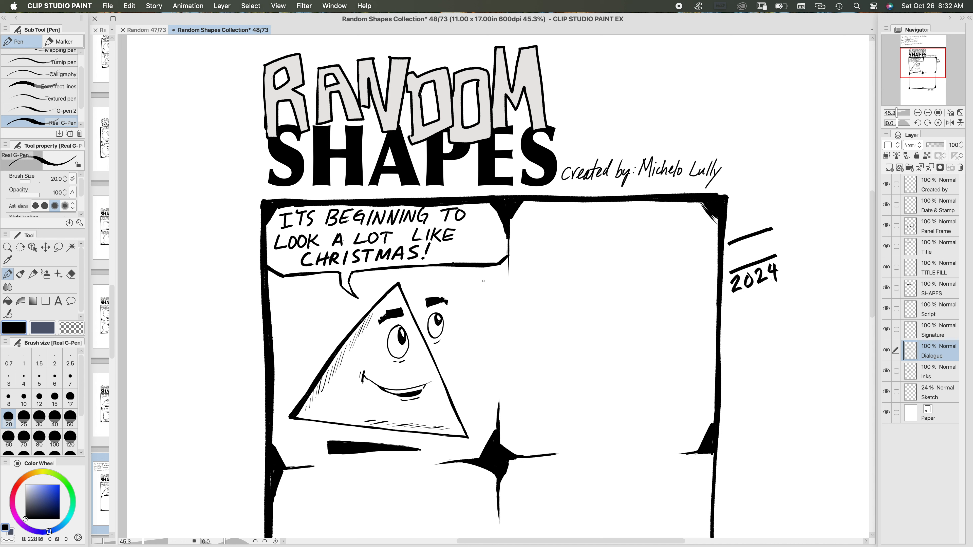
left_click(934, 400)
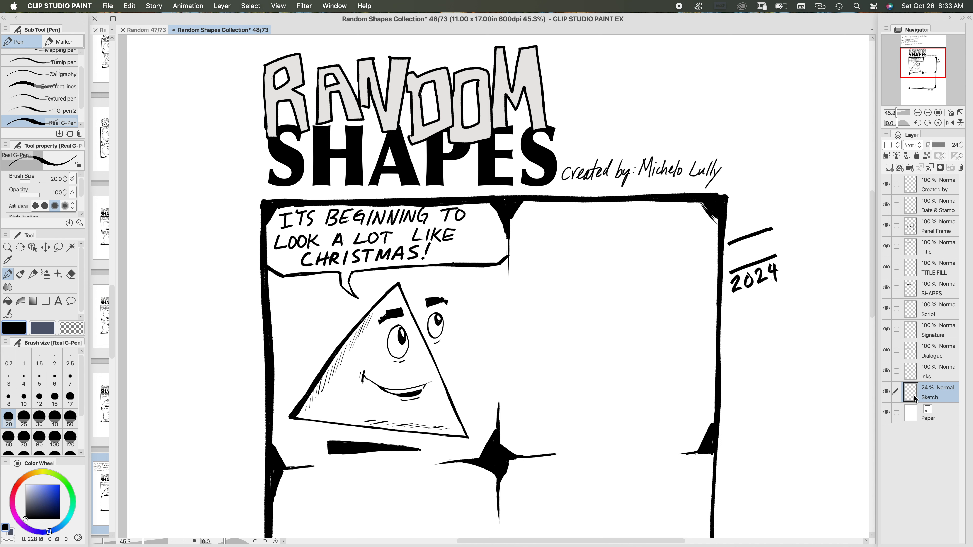
key("super+s")
left_click_drag(509, 299, 375, 498)
mouse_move(470, 297)
left_mouse_down()
mouse_move(601, 302)
mouse_move(589, 310)
mouse_move(565, 301)
left_mouse_up()
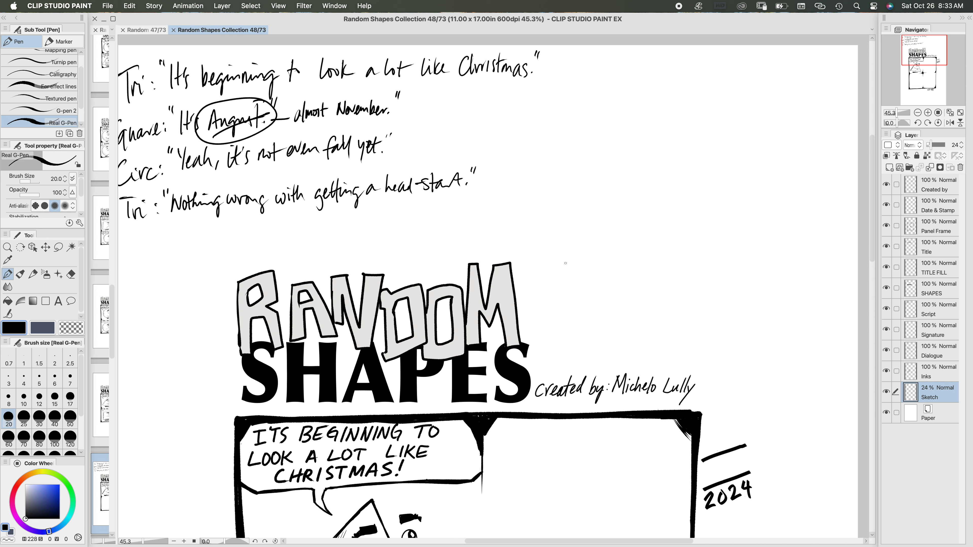
left_click(939, 309)
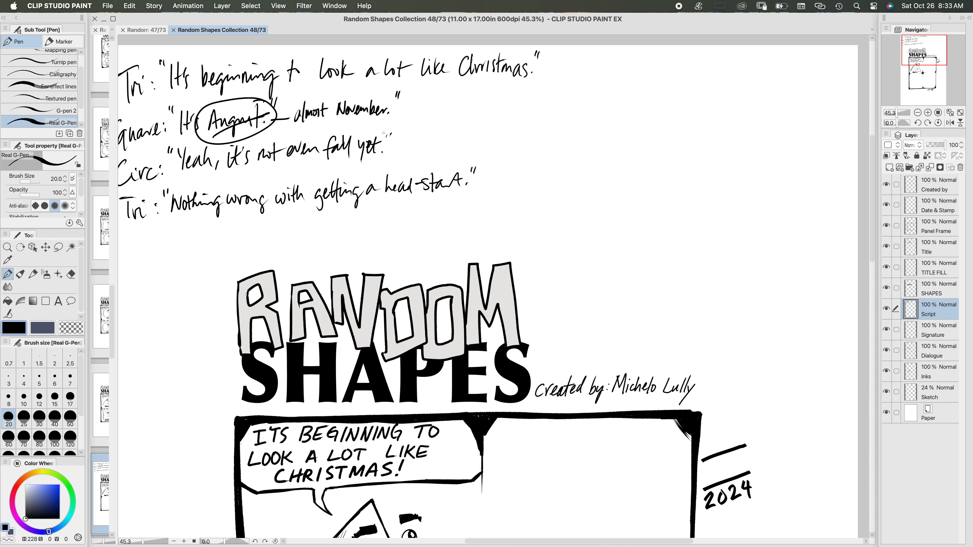
mouse_move(383, 133)
left_mouse_down()
mouse_move(313, 163)
mouse_move(374, 125)
mouse_move(422, 149)
left_mouse_up()
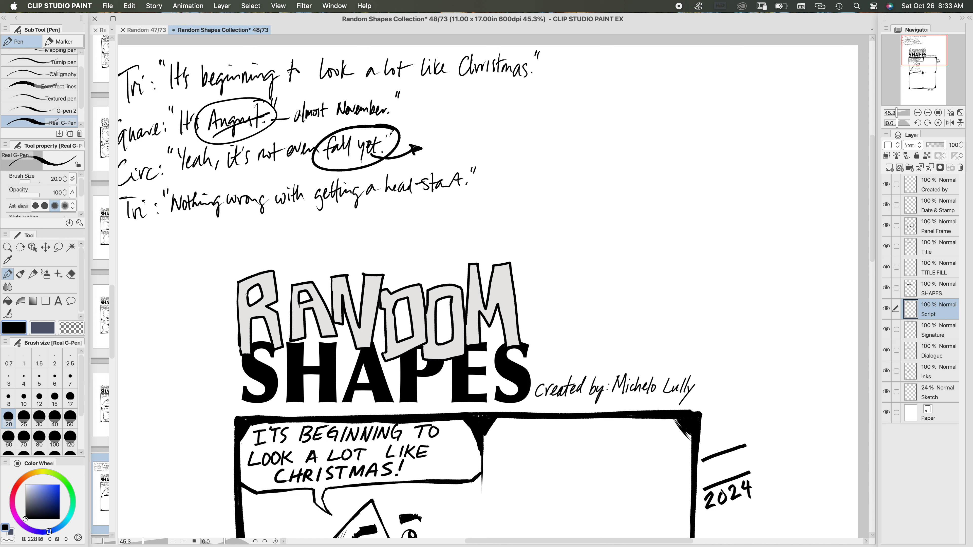
Step: Handwrite the replacement words "Thanksgiving yet" with a closing quotation mark beside the arrow, using brush size 12
left_click(39, 399)
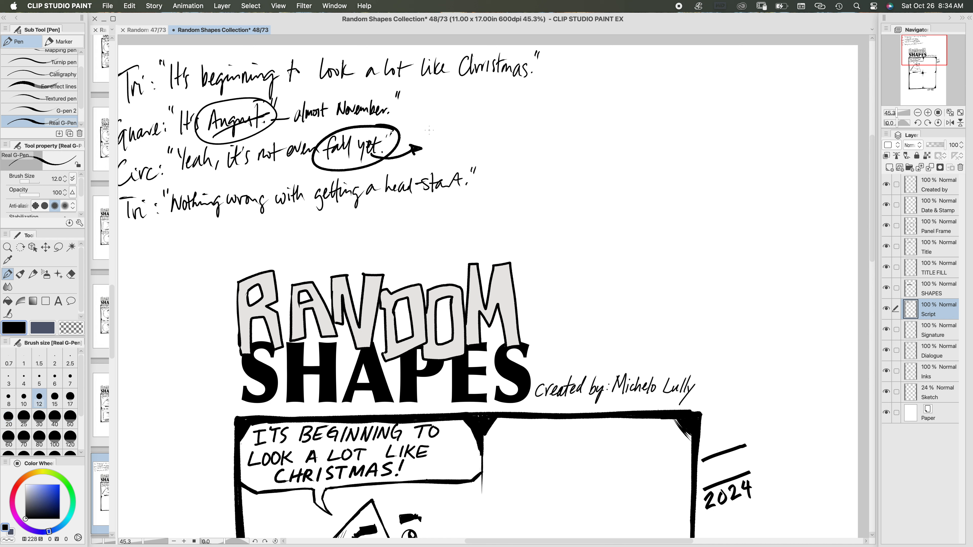
left_click_drag(425, 130, 441, 128)
mouse_move(429, 131)
left_mouse_down()
mouse_move(430, 145)
mouse_move(472, 149)
mouse_move(493, 134)
left_mouse_up()
left_click(485, 127)
mouse_move(491, 132)
left_mouse_down()
mouse_move(504, 144)
mouse_move(529, 139)
mouse_move(526, 147)
left_mouse_up()
left_click_drag(532, 134, 541, 136)
left_click_drag(538, 130, 553, 125)
left_click_drag(556, 118, 557, 122)
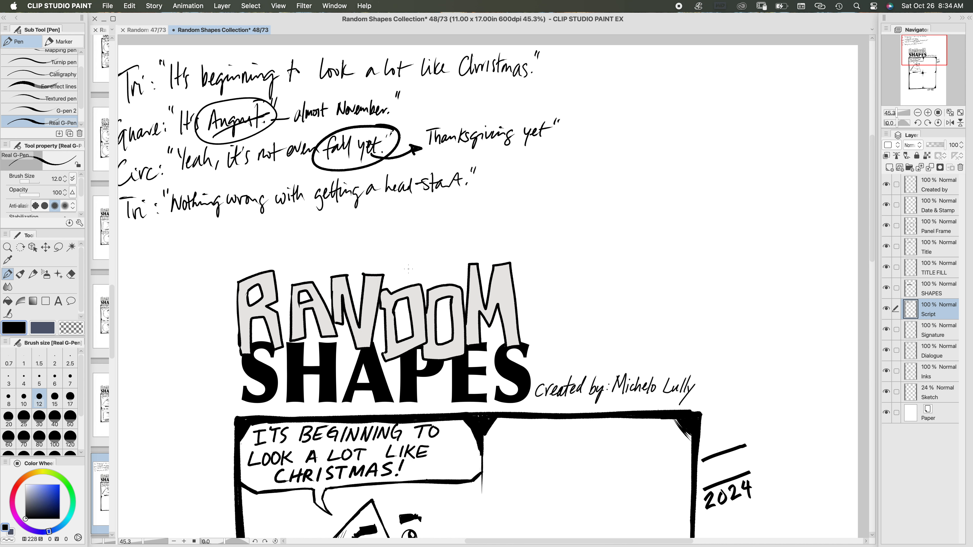
Step: Ink a slightly irregular square outline in the second panel on the Inks layer with brush size 15
scroll(409, 269, "down", 10)
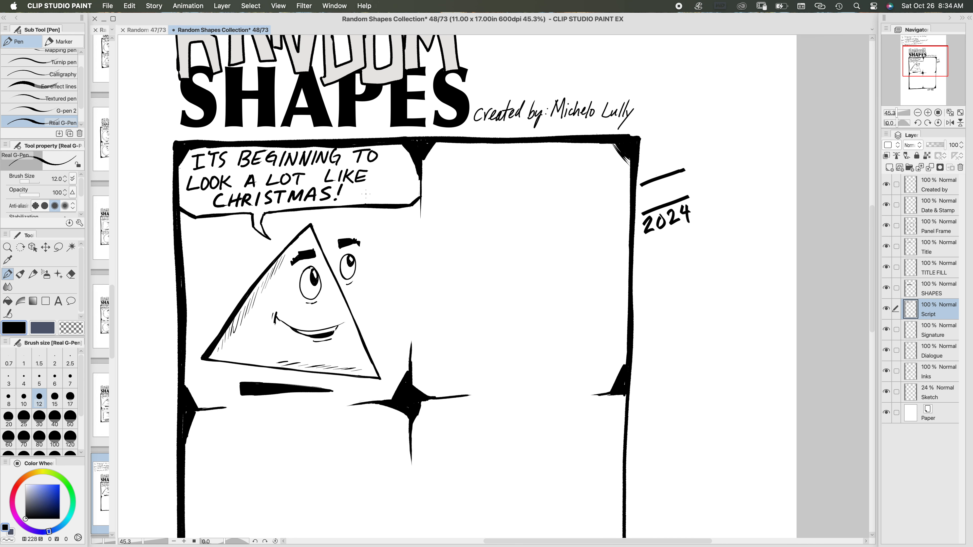
left_click(945, 375)
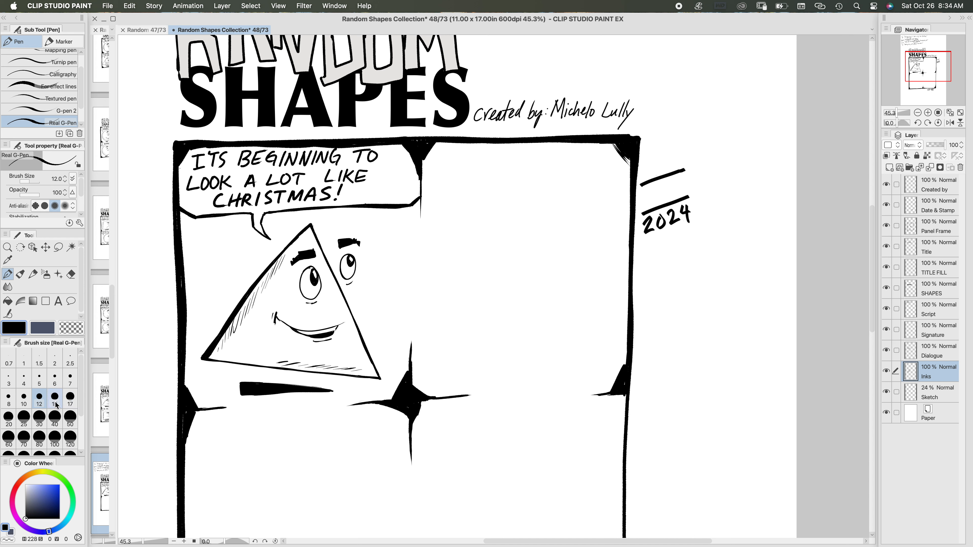
left_click(55, 398)
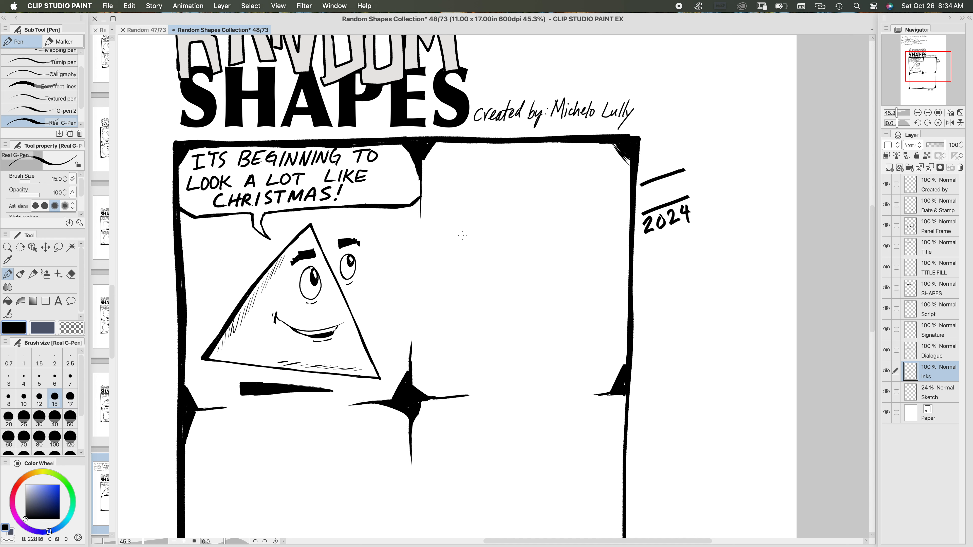
left_click_drag(459, 224, 464, 352)
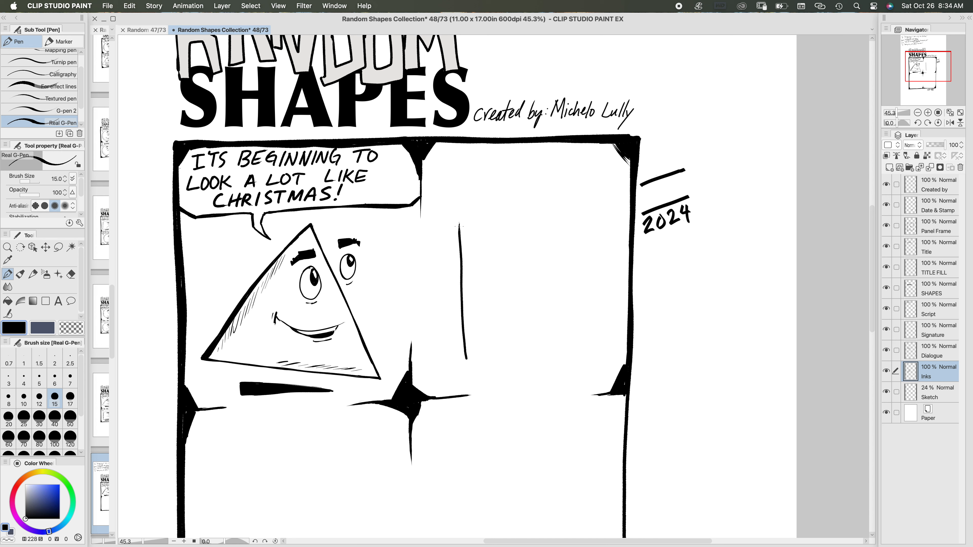
mouse_move(460, 225)
left_mouse_down()
mouse_move(606, 211)
mouse_move(596, 349)
left_mouse_up()
scroll(414, 286, "down", 5)
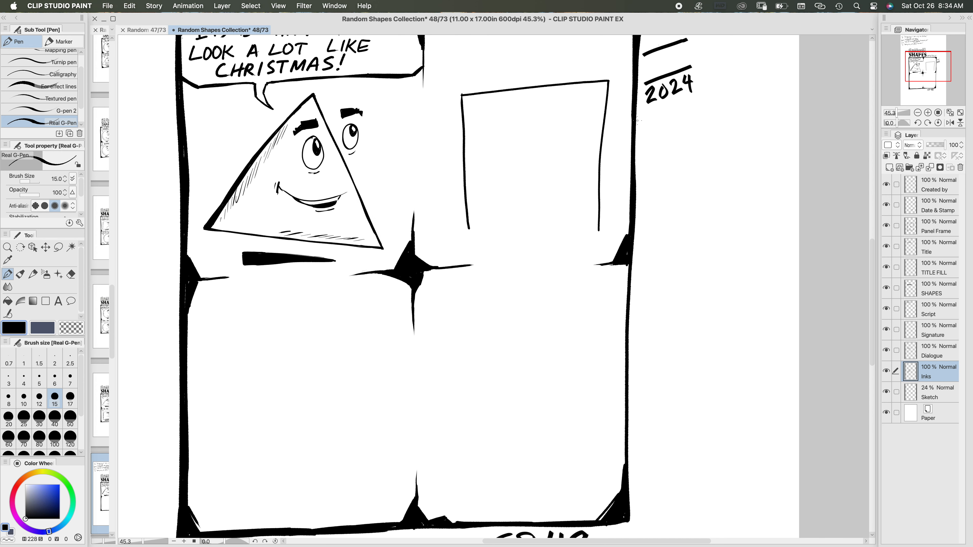
left_click_drag(598, 230, 467, 240)
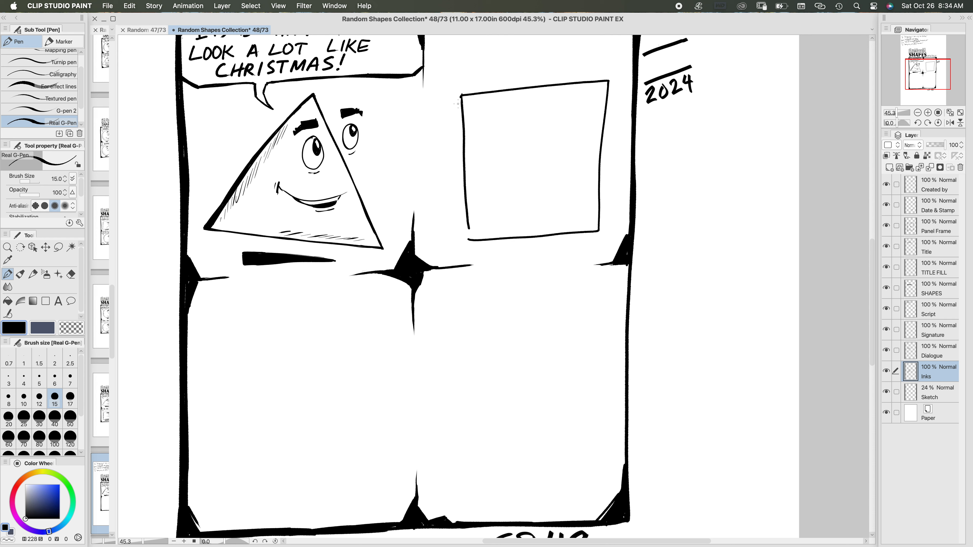
Step: Thicken the square's left and right sides with extra strokes, touching up the upper-right corner with brush size 12
left_click_drag(461, 109, 462, 165)
left_click_drag(462, 119, 468, 238)
left_click_drag(610, 81, 601, 186)
left_click_drag(603, 142, 600, 230)
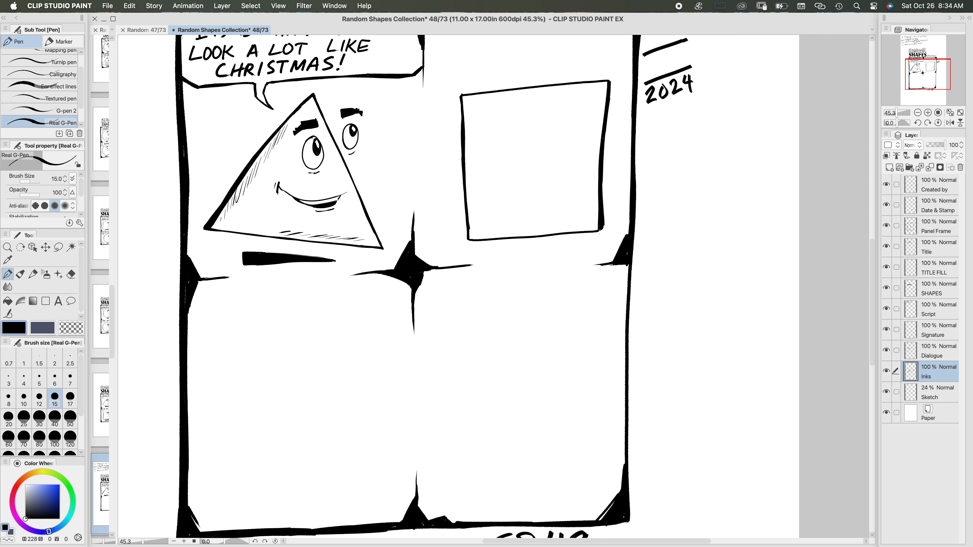
scroll(591, 239, "up", 3)
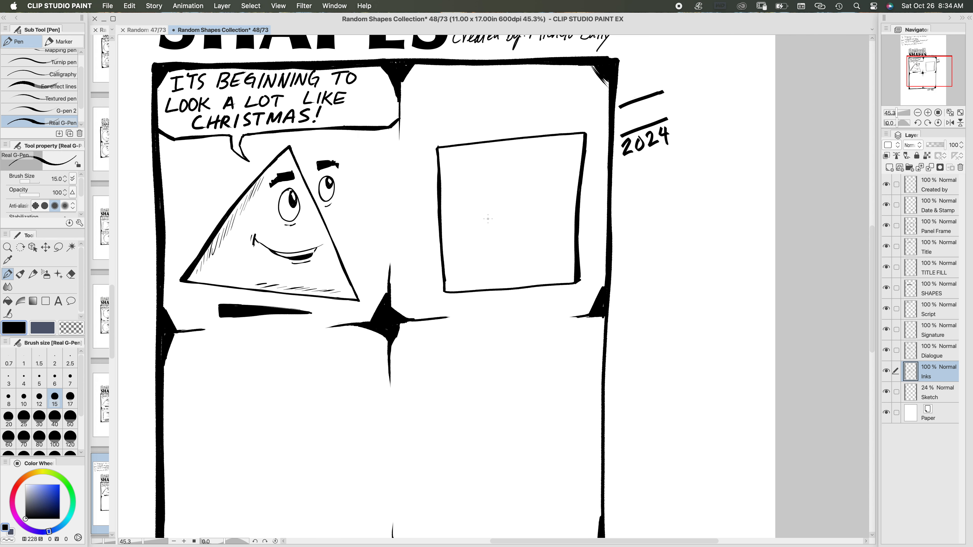
left_click(39, 398)
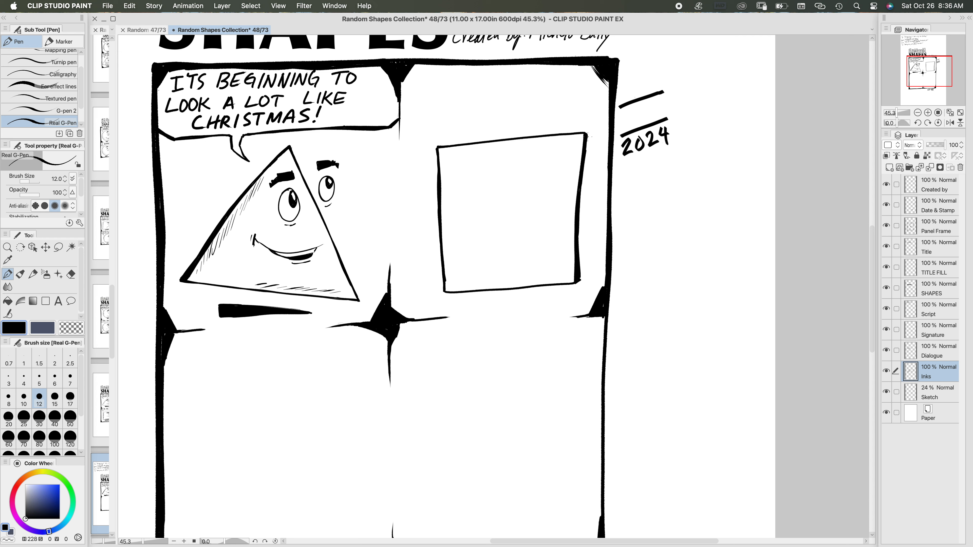
left_click_drag(586, 136, 585, 160)
Step: Lasso the square, rotate it slightly counterclockwise, apply the transformation and deselect
left_click(58, 248)
mouse_move(593, 121)
left_mouse_down()
mouse_move(463, 125)
mouse_move(422, 158)
mouse_move(421, 263)
mouse_move(455, 307)
mouse_move(532, 304)
mouse_move(588, 285)
mouse_move(598, 120)
left_mouse_up()
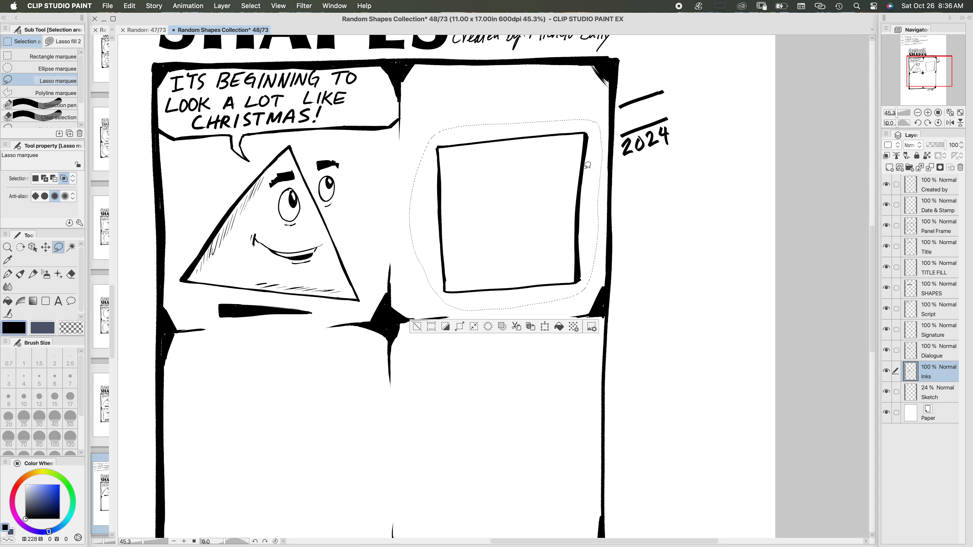
left_click(545, 327)
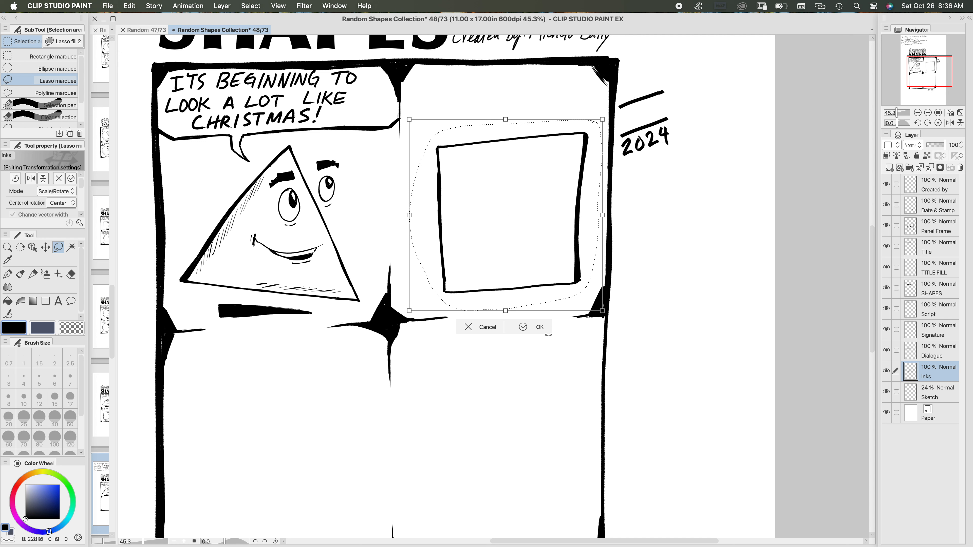
left_click_drag(613, 220, 593, 242)
left_click(527, 334)
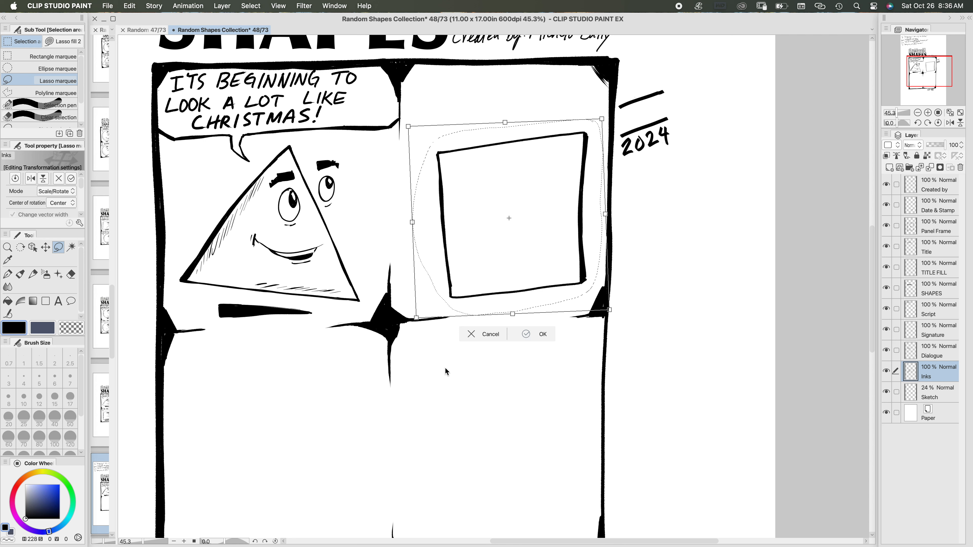
left_click(419, 334)
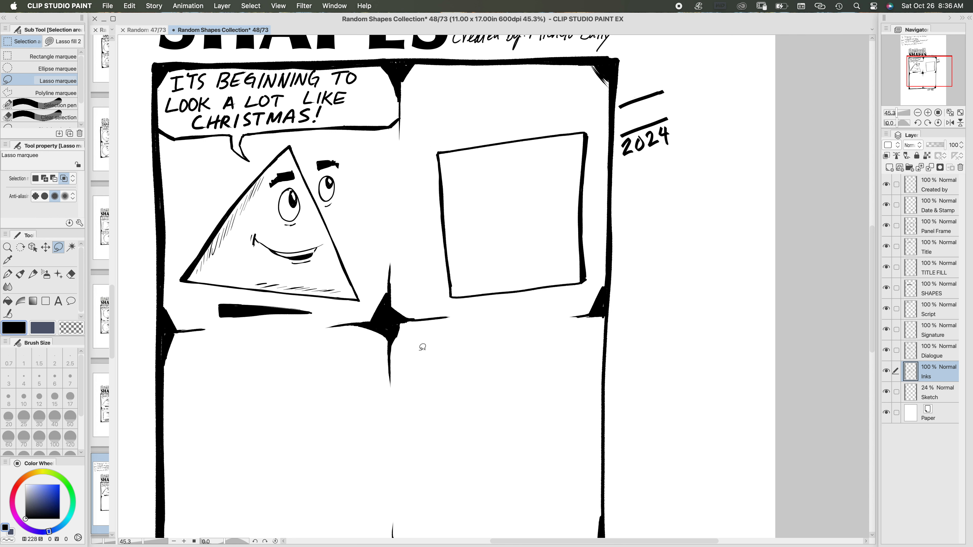
Step: Ink two round eyes with left-looking pupils on either side of the square's left edge, with a line under the inner eye
left_click(11, 279)
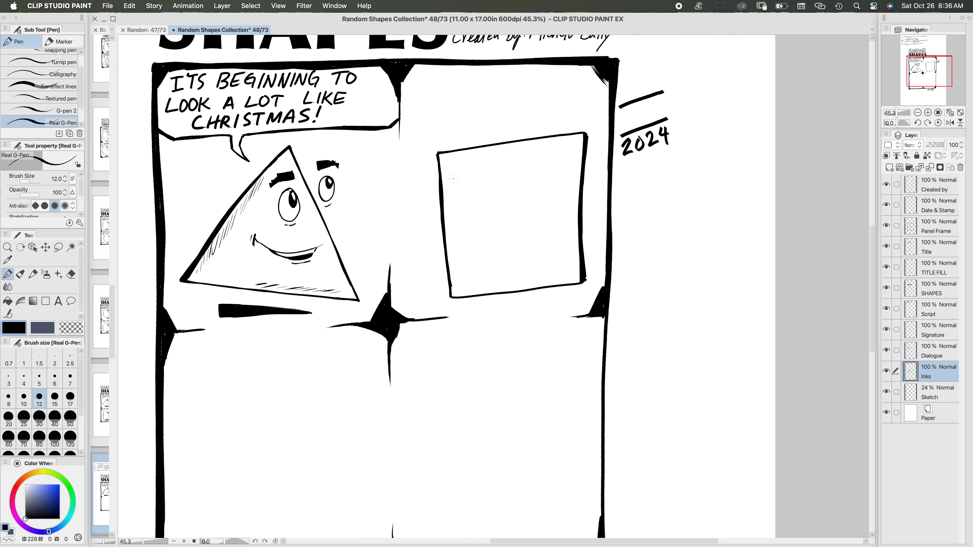
mouse_move(453, 178)
left_mouse_down()
mouse_move(453, 205)
mouse_move(469, 205)
mouse_move(472, 187)
left_mouse_up()
mouse_move(460, 213)
left_mouse_down()
mouse_move(478, 210)
mouse_move(456, 193)
left_mouse_up()
mouse_move(419, 184)
left_mouse_down()
mouse_move(414, 200)
mouse_move(428, 205)
mouse_move(429, 187)
mouse_move(420, 191)
left_mouse_up()
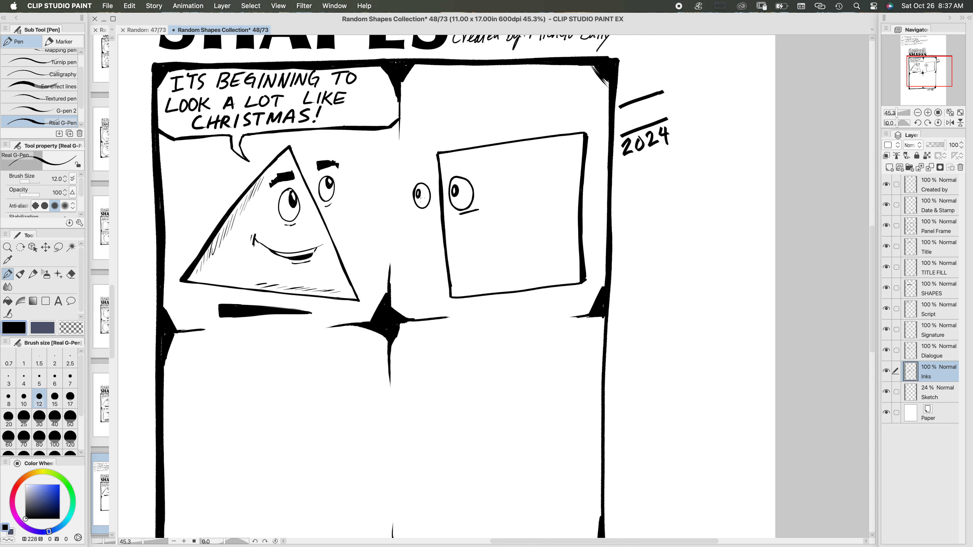
Step: Check episode 47 for reference, darken the square's pupils, and add a line under the outer eye and eyebrow outlines above both eyes
left_click(153, 30)
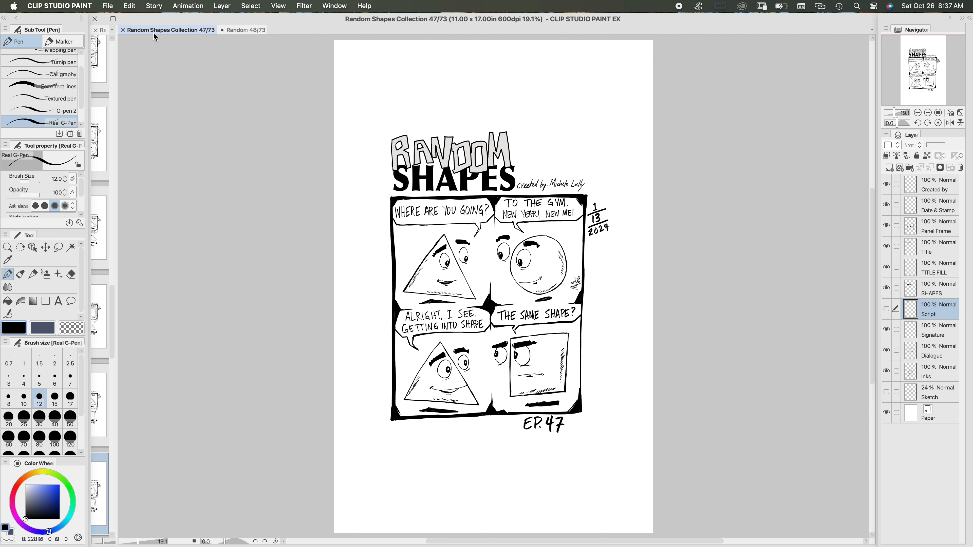
left_click(253, 29)
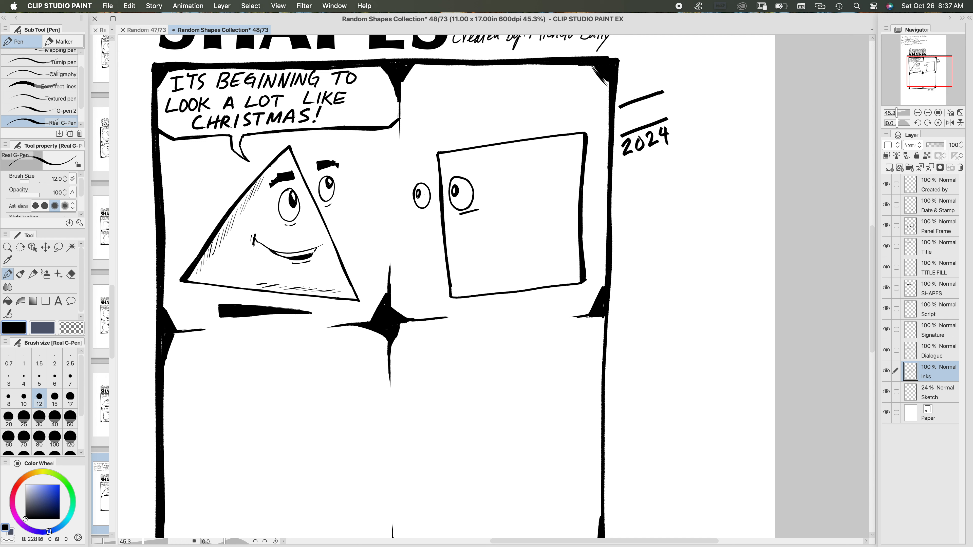
left_click_drag(419, 194, 452, 195)
left_click_drag(454, 188, 455, 191)
left_click_drag(416, 192, 416, 191)
left_click_drag(419, 211, 427, 209)
mouse_move(467, 174)
left_mouse_down()
mouse_move(446, 173)
mouse_move(466, 166)
mouse_move(446, 170)
mouse_move(481, 167)
mouse_move(414, 177)
left_mouse_up()
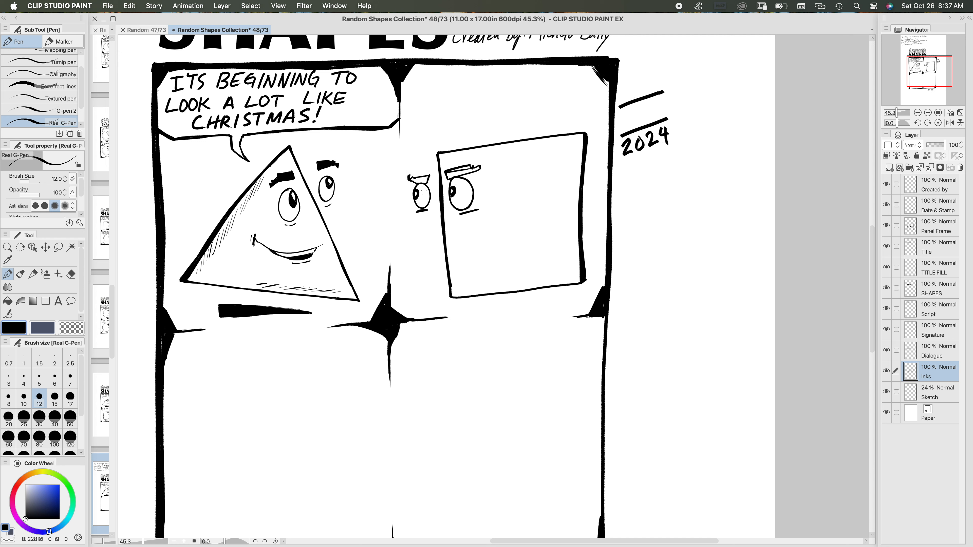
Step: Fill both of the square's eyebrow outlines with black
left_click(7, 300)
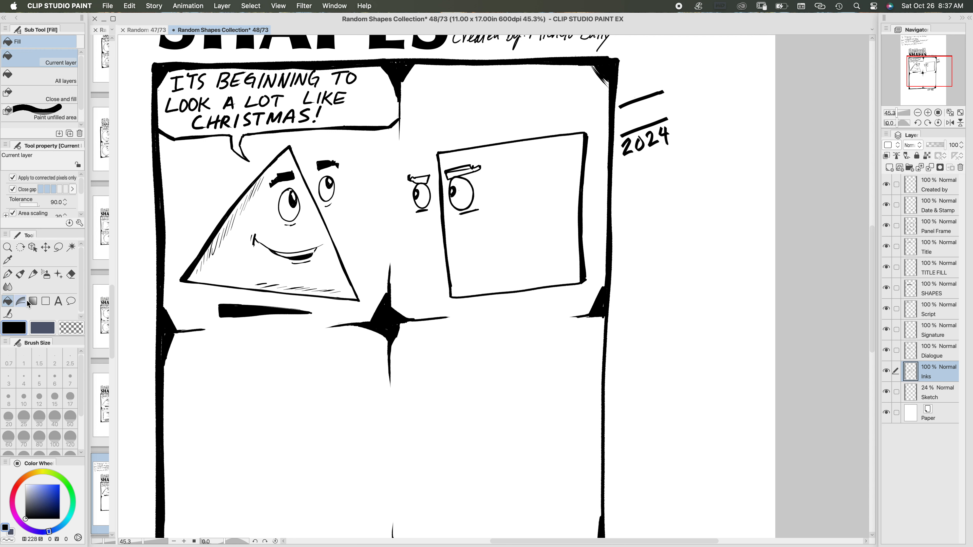
left_click(422, 179)
left_click(464, 171)
Step: Ink a flat, unsmiling mouth on the square with a short line beneath it using the pen
left_click(7, 274)
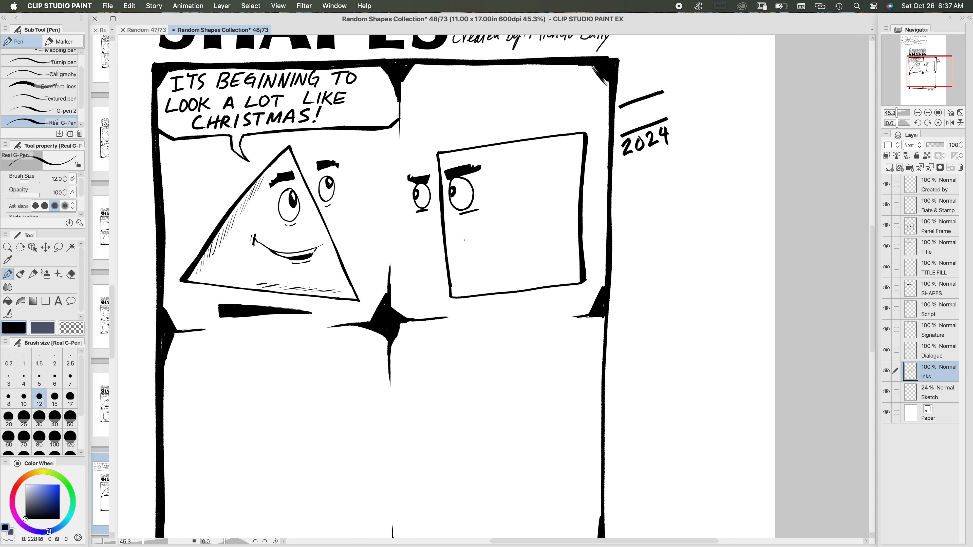
left_click_drag(455, 242, 514, 232)
left_click_drag(489, 242, 506, 241)
Step: Hatch short diagonal shading strokes down the inside of the square's right edge and along its bottom edge
mouse_move(578, 145)
left_mouse_down()
mouse_move(569, 151)
mouse_move(569, 192)
left_mouse_up()
left_click_drag(576, 188, 568, 210)
left_click_drag(576, 203, 569, 225)
left_click_drag(575, 224, 573, 241)
left_click_drag(577, 241, 572, 257)
left_click_drag(577, 257, 545, 280)
left_click_drag(552, 275, 530, 284)
left_click_drag(536, 278, 514, 288)
left_click_drag(520, 280, 496, 290)
left_click_drag(502, 283, 479, 294)
left_click_drag(481, 285, 440, 344)
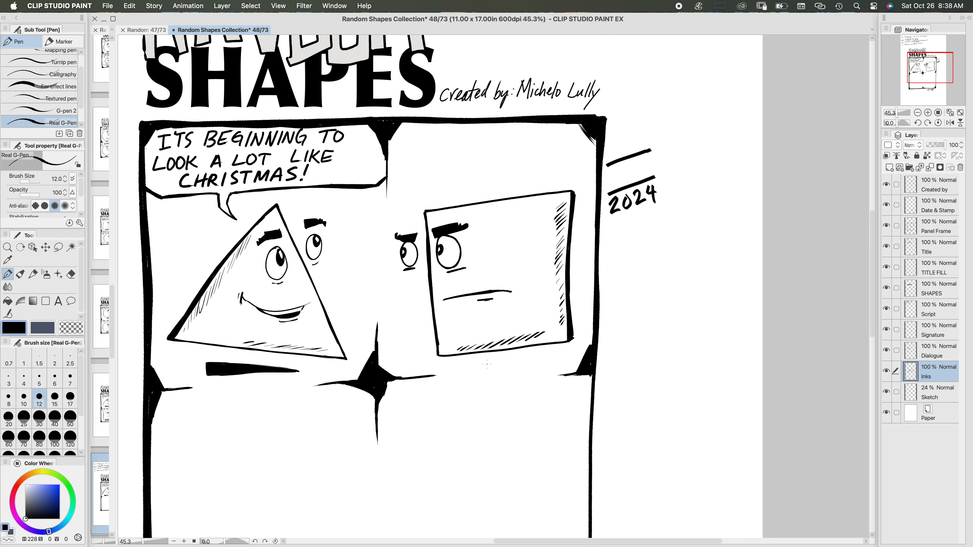
Step: Ink the lower edge and tail of a speech balloon above the square on the Dialogue layer with brush size 17
left_click_drag(440, 314, 463, 330)
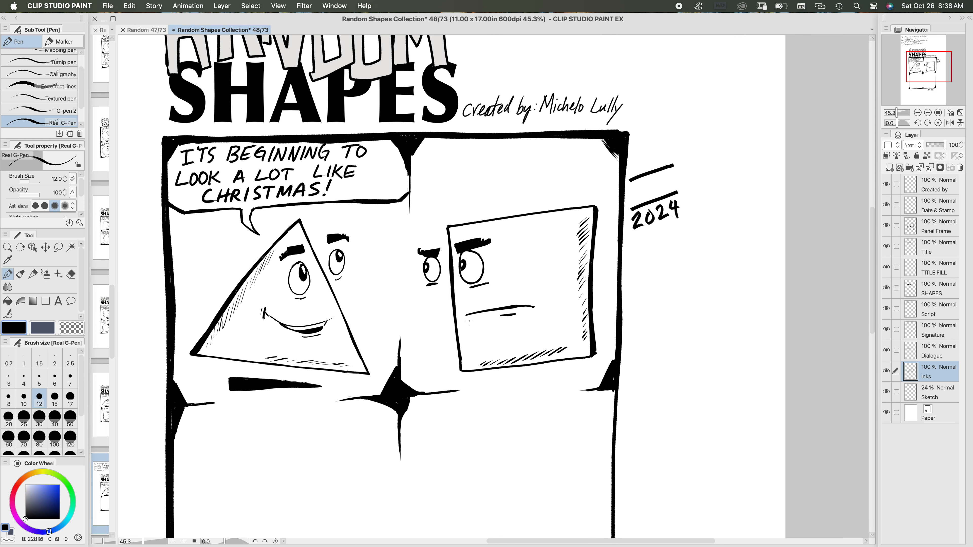
left_click(941, 351)
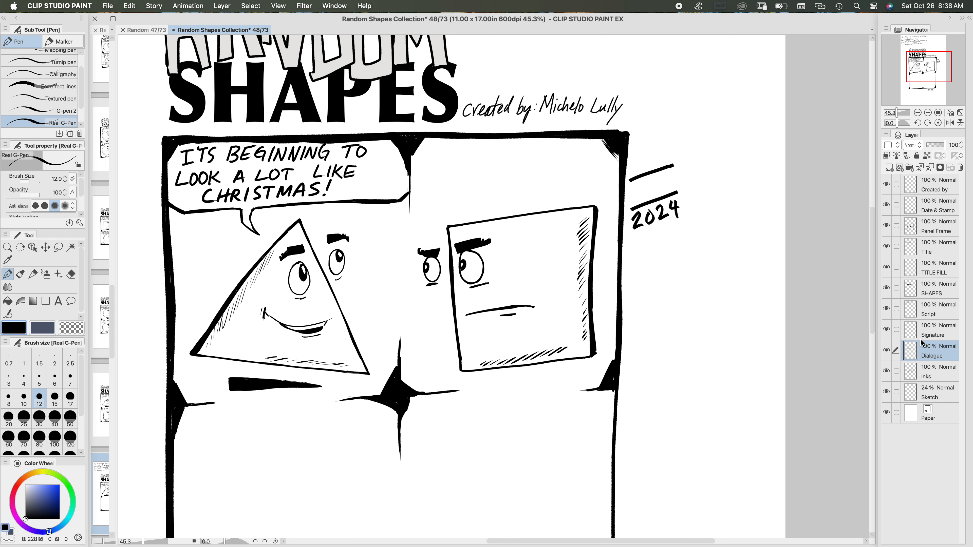
left_click(54, 399)
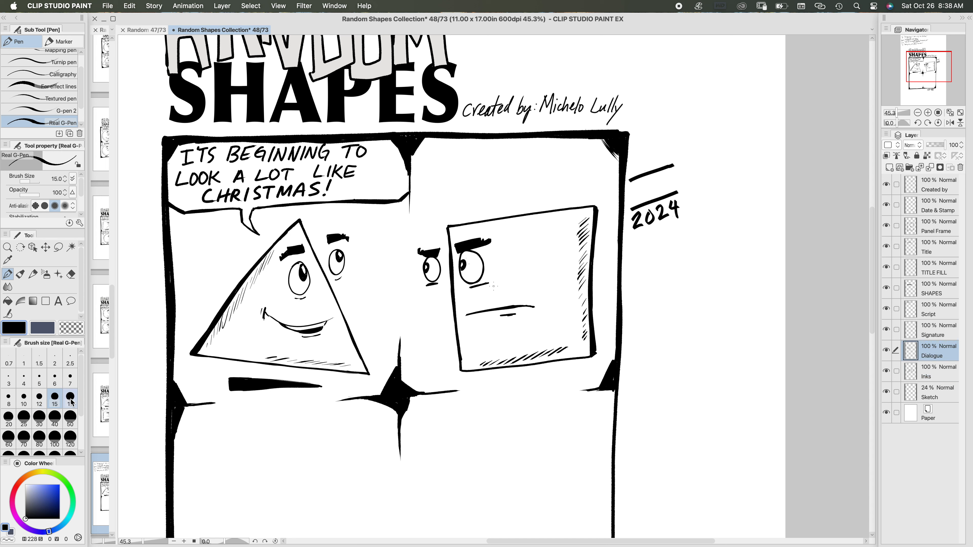
left_click(70, 399)
mouse_move(619, 178)
left_mouse_down()
mouse_move(449, 201)
mouse_move(416, 192)
mouse_move(447, 201)
mouse_move(434, 212)
mouse_move(425, 202)
mouse_move(435, 220)
mouse_move(435, 205)
mouse_move(437, 226)
mouse_move(425, 203)
left_mouse_up()
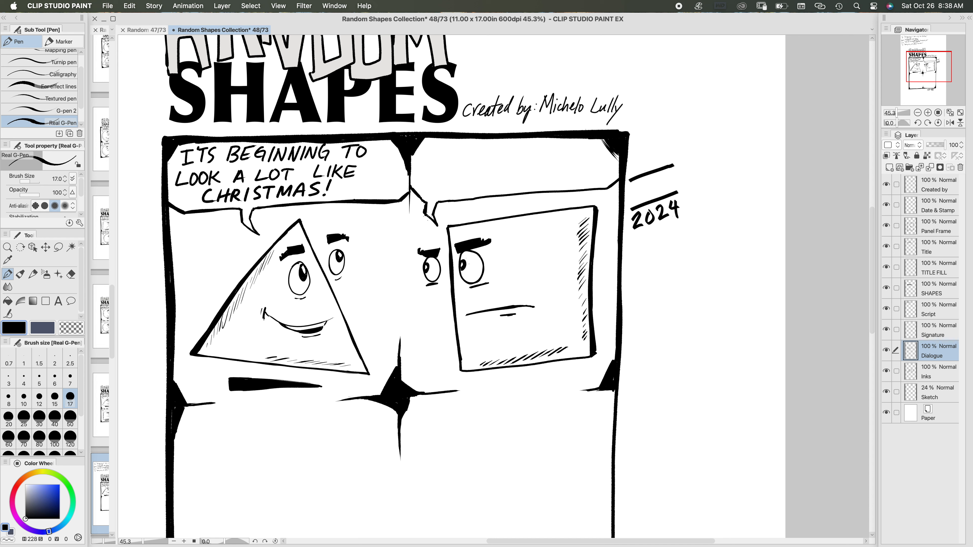
Step: Redraw the balloon's lower edge and angled left corner, leaving a gap for the tail above the square's outer eye
mouse_move(442, 208)
left_mouse_down()
mouse_move(437, 224)
mouse_move(410, 186)
left_mouse_up()
mouse_move(454, 200)
left_mouse_down()
mouse_move(545, 191)
mouse_move(450, 201)
mouse_move(564, 192)
left_mouse_up()
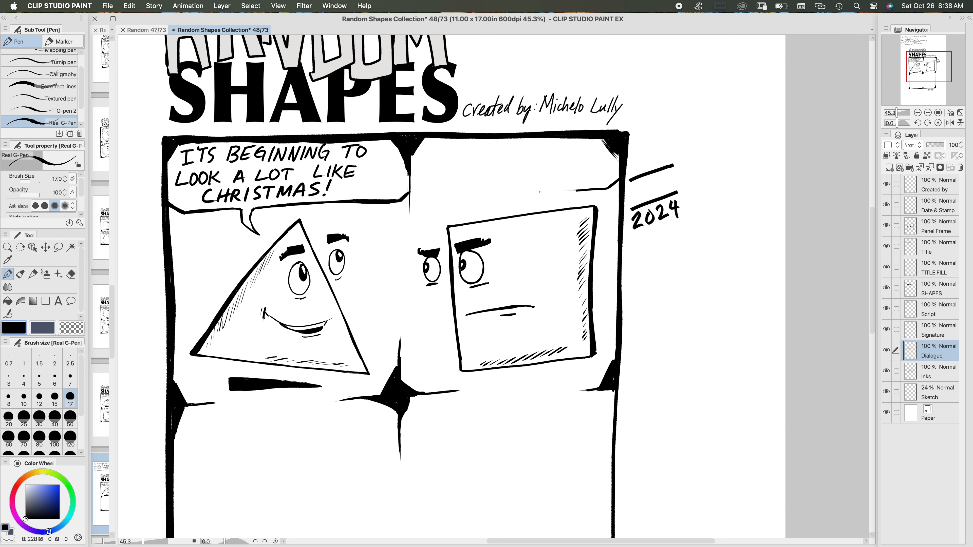
mouse_move(575, 190)
left_mouse_down()
mouse_move(418, 190)
mouse_move(455, 194)
mouse_move(431, 196)
left_mouse_up()
Step: Ink the balloon's pointed tail in the gap, aimed at the square's face, with brush size 15
left_click(54, 399)
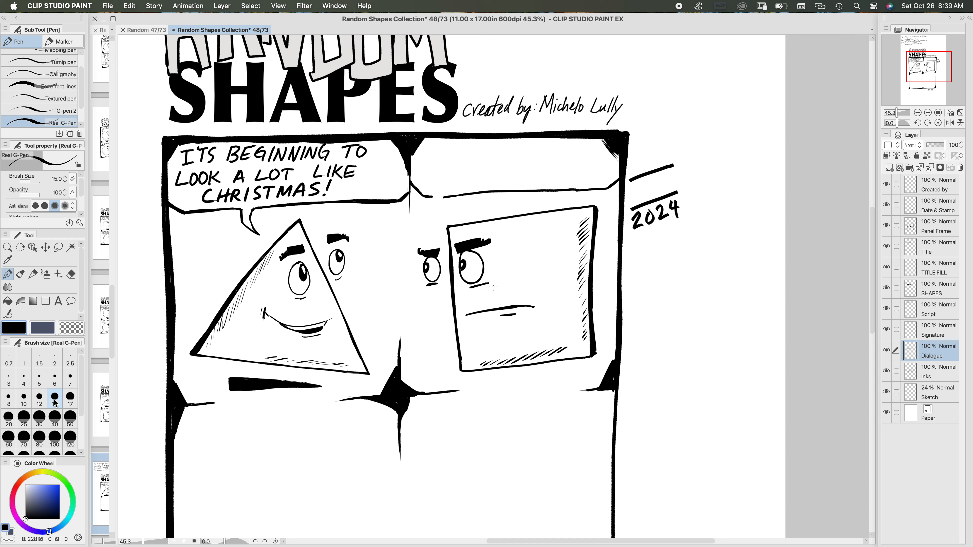
mouse_move(442, 197)
left_mouse_down()
mouse_move(432, 203)
mouse_move(439, 222)
left_mouse_up()
left_click_drag(365, 267, 377, 461)
left_click_drag(395, 261, 297, 95)
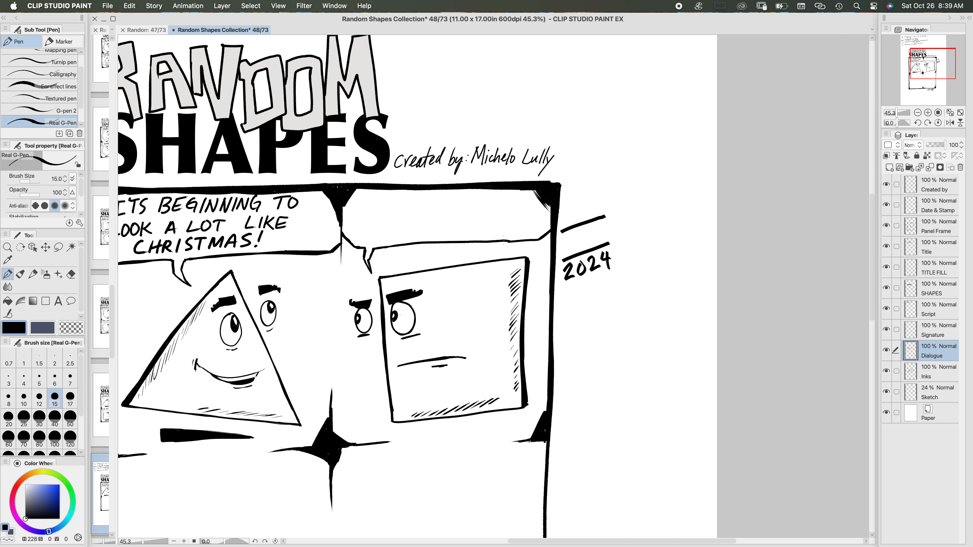
Step: Check the square's line in the handwritten script above the title
left_click_drag(498, 242, 513, 241)
scroll(302, 258, "up", 5)
scroll(302, 258, "left", 4)
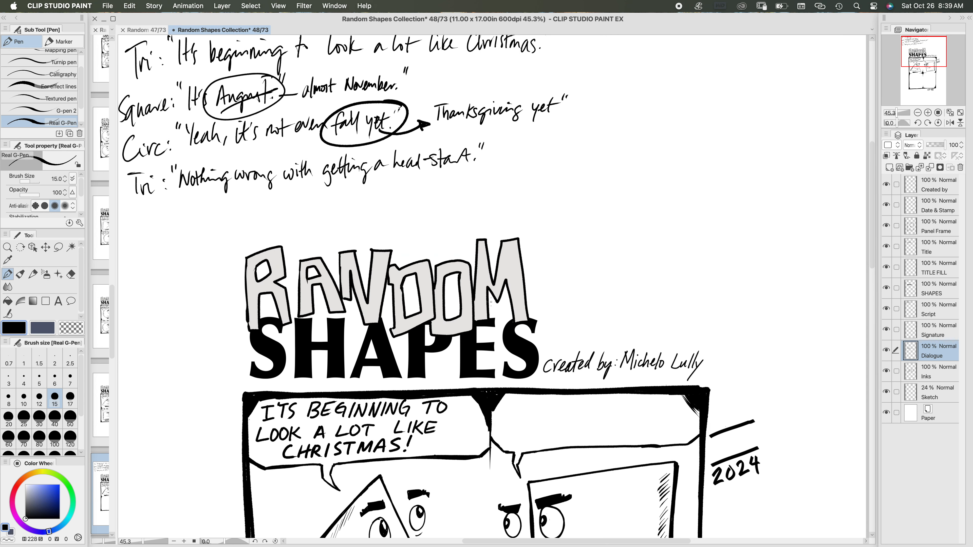
scroll(579, 285, "down", 5)
scroll(579, 284, "right", 5)
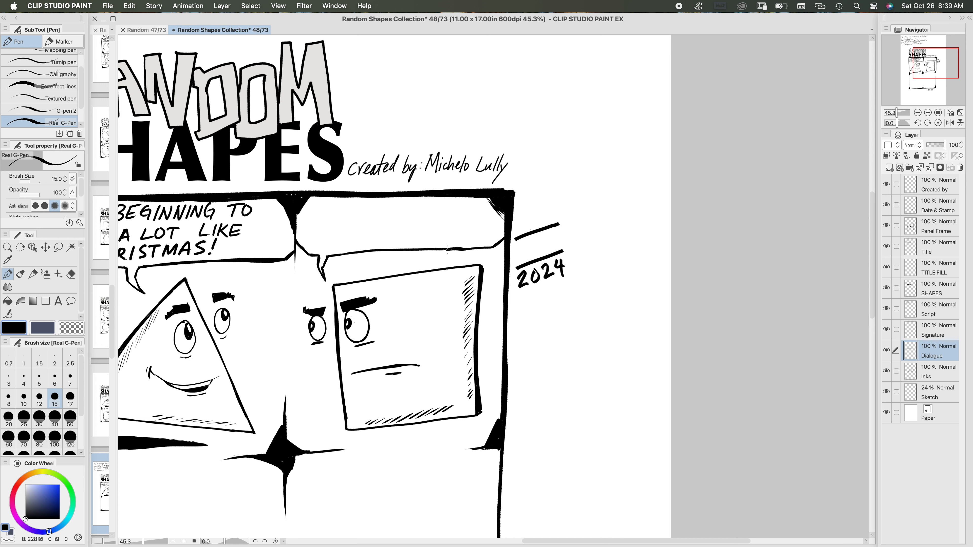
scroll(447, 249, "down", 3)
scroll(447, 249, "left", 5)
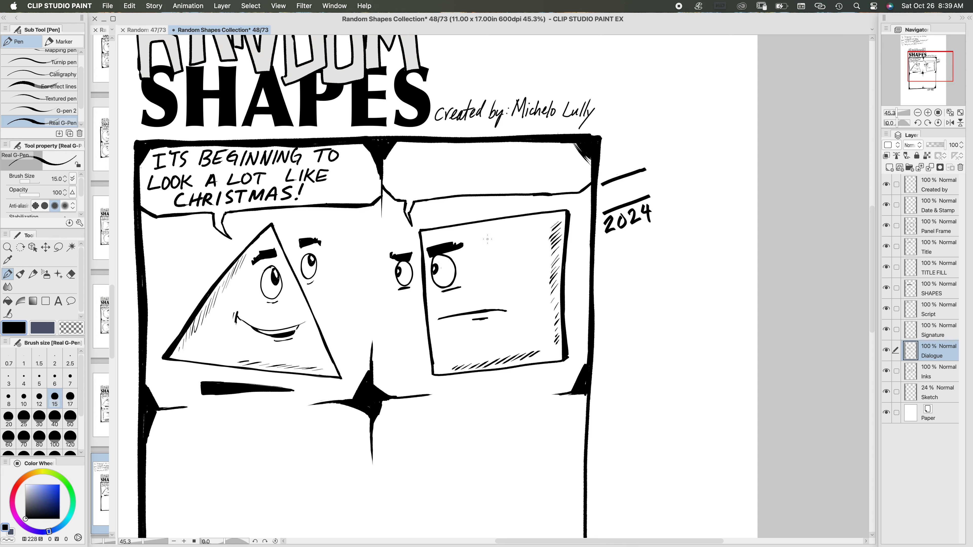
left_click_drag(343, 245, 309, 264)
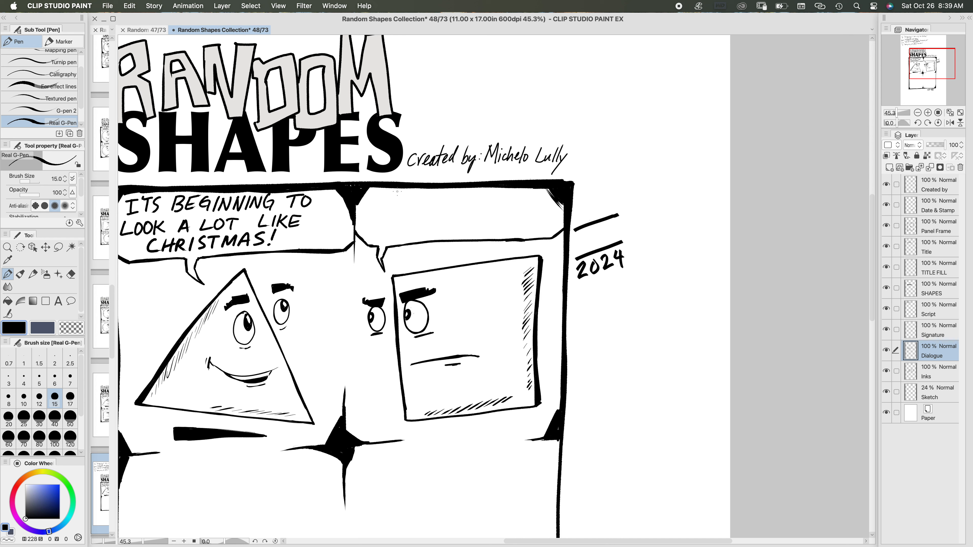
Step: Hand-letter "YOU KNOW THAT" as the first line in the square's speech balloon with brush size 15
mouse_move(380, 192)
left_mouse_down()
mouse_move(384, 209)
mouse_move(397, 192)
mouse_move(429, 207)
left_mouse_up()
mouse_move(439, 192)
left_mouse_down()
mouse_move(432, 199)
mouse_move(441, 205)
left_mouse_up()
left_click_drag(443, 193, 451, 205)
left_click_drag(453, 193, 455, 200)
left_click_drag(463, 192, 503, 191)
left_click_drag(498, 192, 506, 202)
left_click_drag(512, 191, 512, 197)
mouse_move(513, 202)
left_mouse_down()
mouse_move(528, 192)
mouse_move(527, 206)
left_mouse_up()
Step: Letter "WE ARE STILL IN" as the second line in the square's balloon, undoing the O begun after it
left_click_drag(363, 218, 383, 225)
left_click_drag(378, 218, 398, 227)
mouse_move(403, 219)
left_mouse_down()
mouse_move(411, 233)
mouse_move(419, 219)
left_mouse_up()
left_click_drag(410, 226, 430, 230)
left_click_drag(435, 219, 446, 218)
mouse_move(440, 218)
left_mouse_down()
mouse_move(441, 229)
mouse_move(459, 229)
left_mouse_up()
mouse_move(458, 218)
left_mouse_down()
mouse_move(457, 229)
mouse_move(471, 228)
left_mouse_up()
left_click_drag(476, 217, 483, 229)
mouse_move(486, 215)
left_mouse_down()
mouse_move(484, 229)
mouse_move(498, 214)
left_mouse_up()
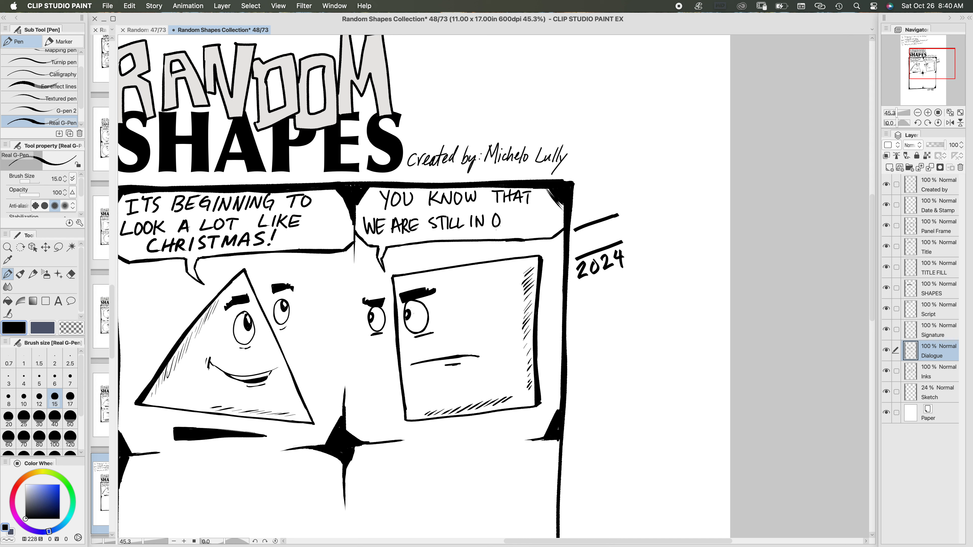
key("super+z")
Step: Finish the square's second line with "OCTOBER!" using brush size 17
left_click(71, 398)
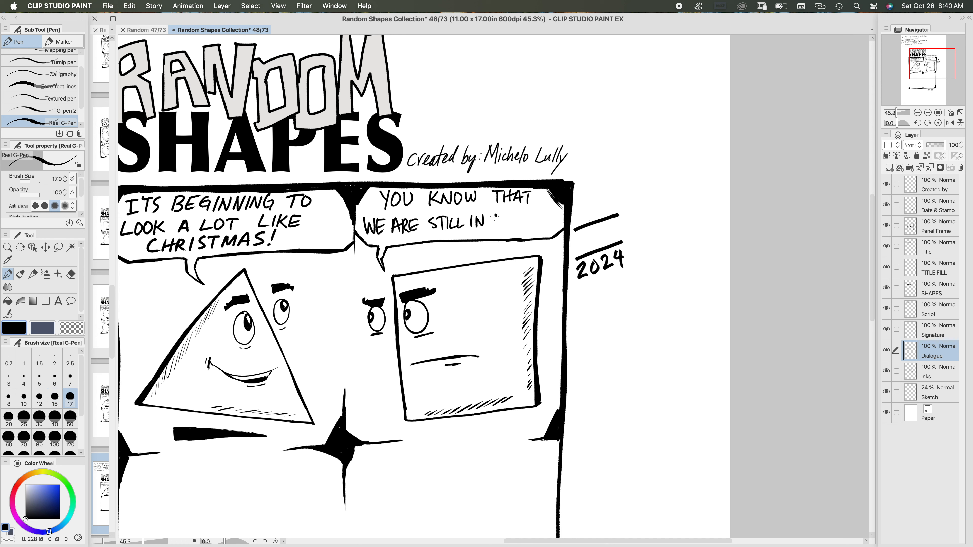
left_click_drag(498, 213, 509, 227)
mouse_move(506, 214)
left_mouse_down()
mouse_move(515, 213)
mouse_move(510, 227)
left_mouse_up()
mouse_move(519, 216)
left_mouse_down()
mouse_move(515, 227)
mouse_move(520, 216)
left_mouse_up()
mouse_move(521, 214)
left_mouse_down()
mouse_move(522, 227)
mouse_move(539, 226)
mouse_move(543, 212)
left_mouse_up()
left_click_drag(540, 213, 543, 220)
left_click_drag(542, 220, 550, 225)
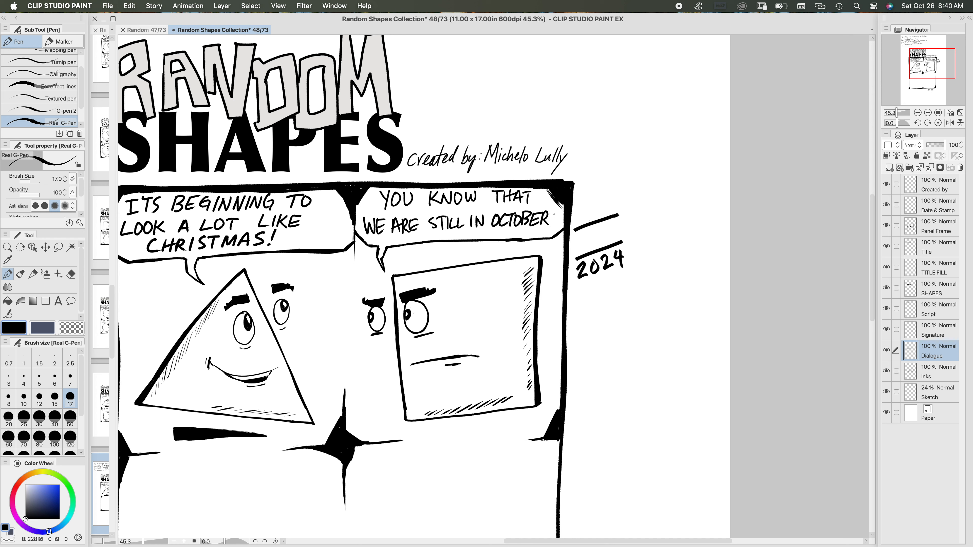
left_click_drag(554, 210, 553, 223)
left_click(553, 226)
Step: Change the exclamation mark after "CHRISTMAS" in the triangle's balloon to a period
left_click_drag(274, 231, 268, 246)
left_click(269, 243)
left_click_drag(458, 285, 553, 253)
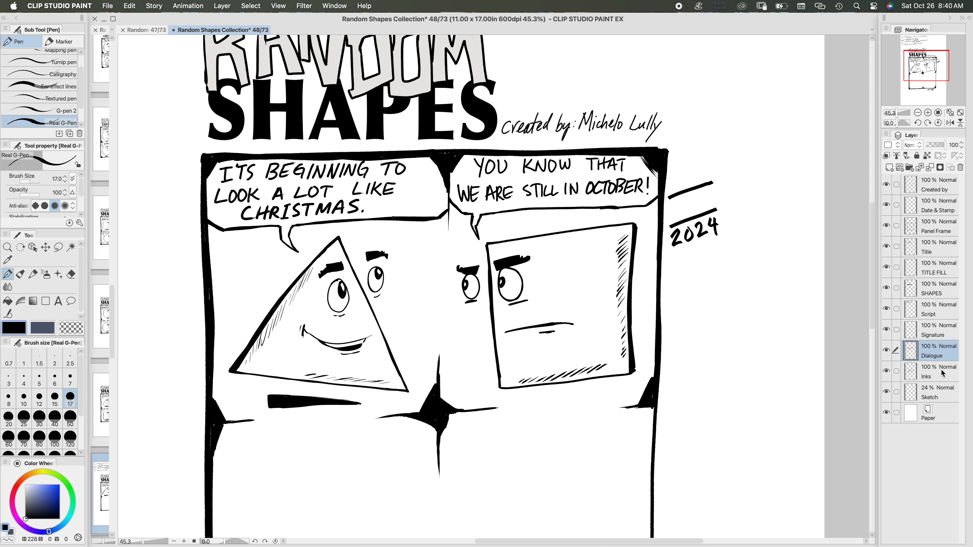
Step: Save the comic and ink a large circle, open at its top, on the Inks layer in the third panel with brush size 15
left_click(913, 367)
key("super+s")
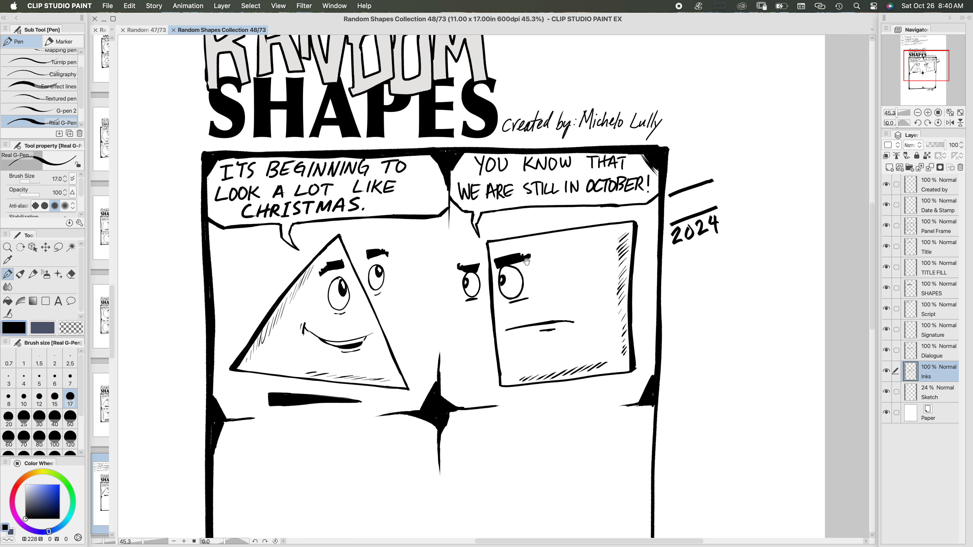
left_click_drag(481, 438, 476, 189)
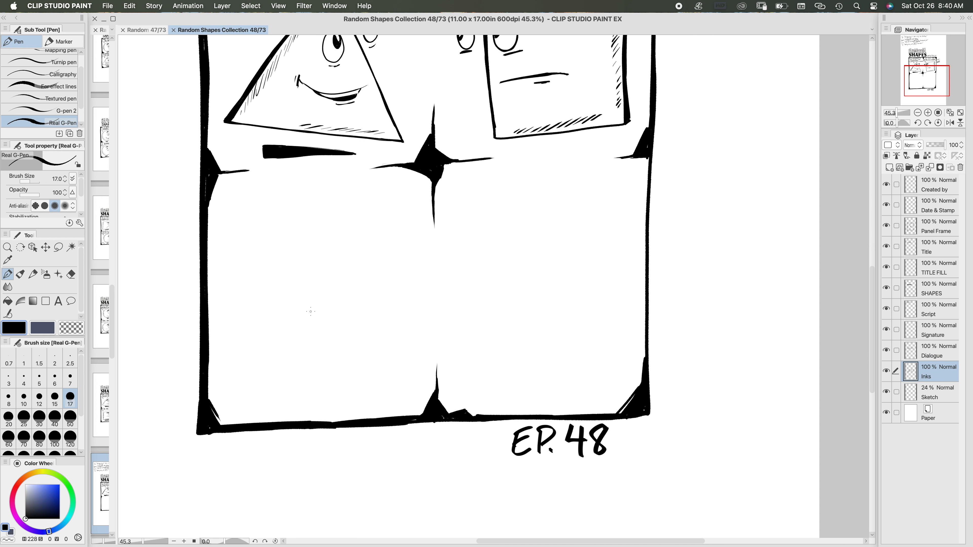
scroll(311, 311, "up", 6)
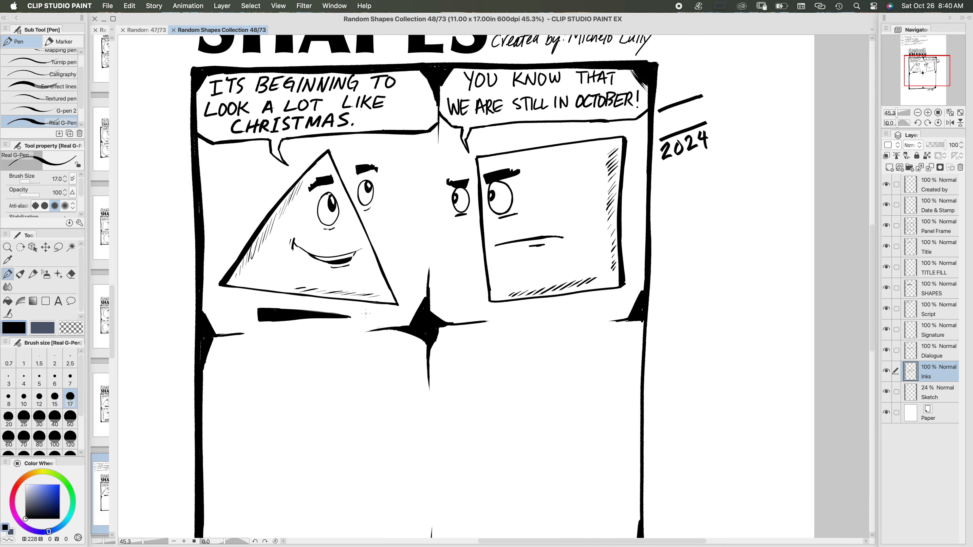
left_click_drag(372, 337, 334, 504)
left_click_drag(368, 299, 398, 93)
left_click_drag(352, 273, 356, 140)
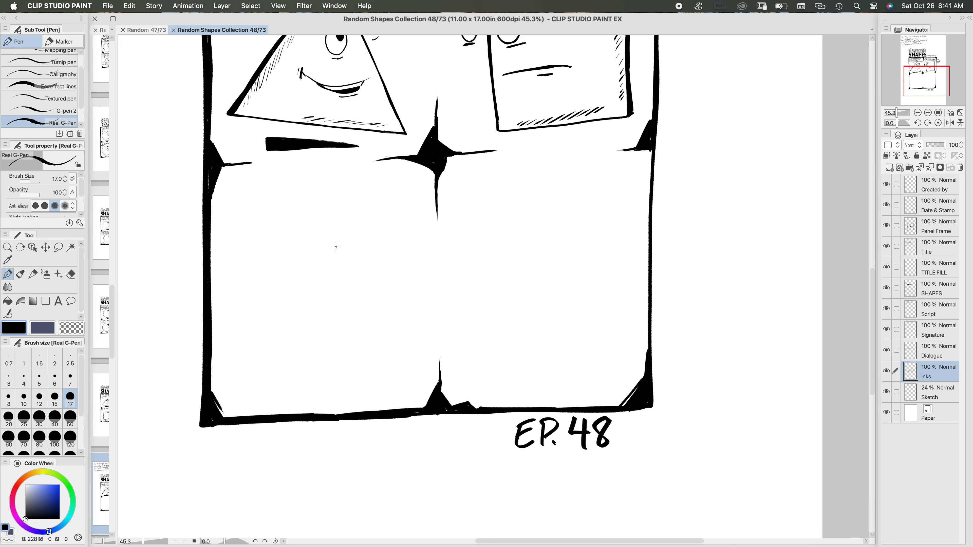
key("bracketleft")
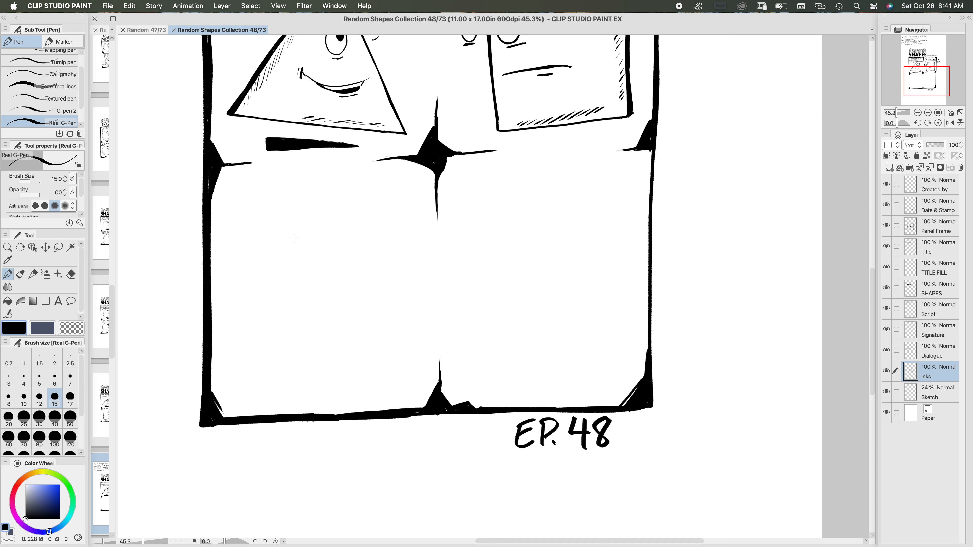
mouse_move(294, 241)
left_mouse_down()
mouse_move(268, 253)
mouse_move(244, 295)
mouse_move(253, 356)
mouse_move(277, 380)
mouse_move(308, 392)
mouse_move(383, 367)
mouse_move(399, 306)
mouse_move(375, 261)
mouse_move(348, 246)
mouse_move(292, 241)
mouse_move(304, 240)
mouse_move(262, 266)
mouse_move(249, 331)
mouse_move(263, 361)
mouse_move(293, 386)
mouse_move(341, 390)
mouse_move(384, 368)
mouse_move(400, 342)
mouse_move(401, 302)
mouse_move(368, 252)
mouse_move(328, 239)
left_mouse_up()
key("super+z")
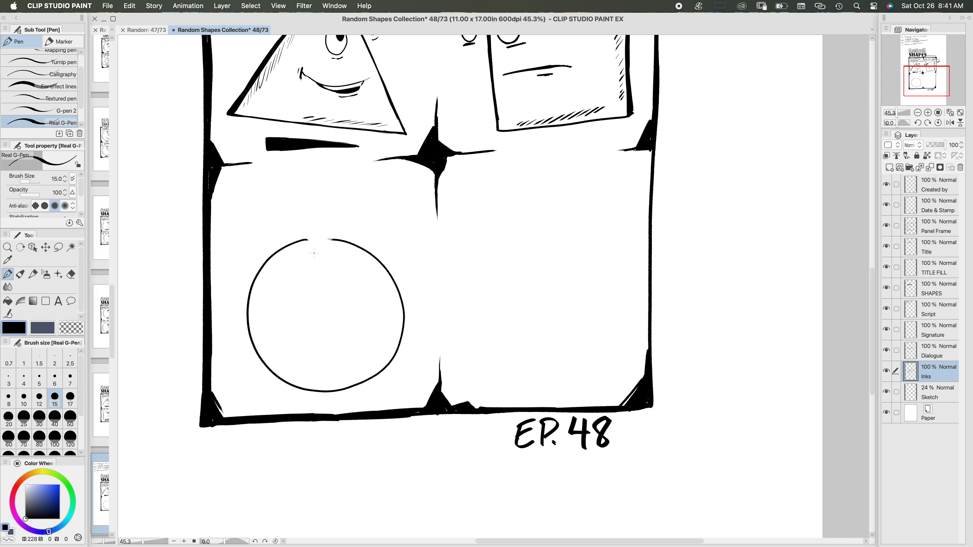
Step: Close the gap at the top of the circle on a rotated canvas, and return the canvas upright
key("asciicircum")
key("asciicircum")
key("asciicircum")
key("asciicircum")
key("asciicircum")
key("asciicircum")
key("asciicircum")
key("asciicircum")
key("asciicircum")
key("asciicircum")
key("asciicircum")
left_click_drag(349, 182, 371, 221)
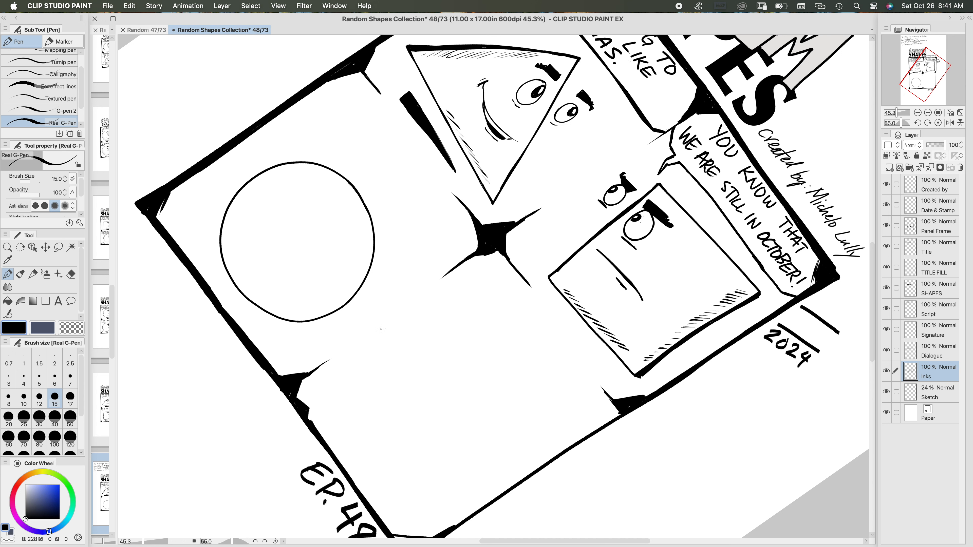
key("minus")
key("minus")
key("minus")
key("minus")
key("minus")
key("minus")
key("minus")
key("minus")
key("minus")
key("minus")
key("minus")
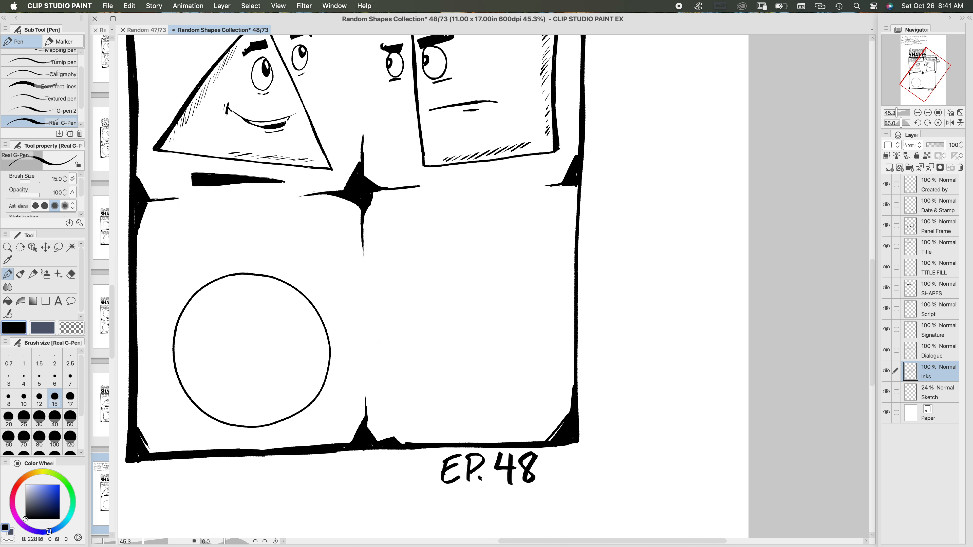
Step: Lasso the circle and transform it: enlarge it slightly, rotate it a little clockwise and shift it left, and deselect it
mouse_move(388, 283)
left_mouse_down()
mouse_move(448, 226)
mouse_move(442, 205)
left_mouse_up()
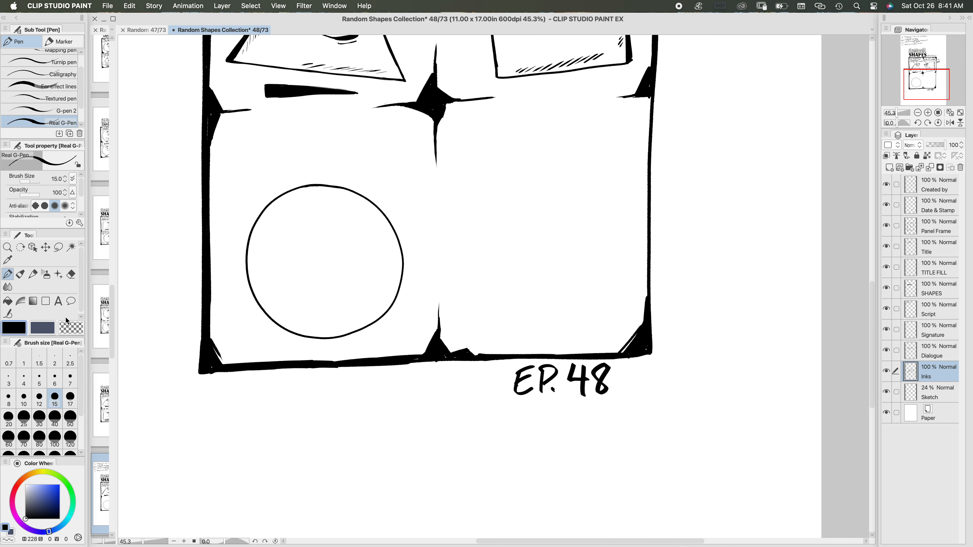
left_click(58, 247)
mouse_move(345, 168)
left_mouse_down()
mouse_move(264, 184)
mouse_move(224, 307)
mouse_move(284, 353)
mouse_move(383, 337)
mouse_move(424, 271)
mouse_move(388, 186)
mouse_move(342, 166)
left_mouse_up()
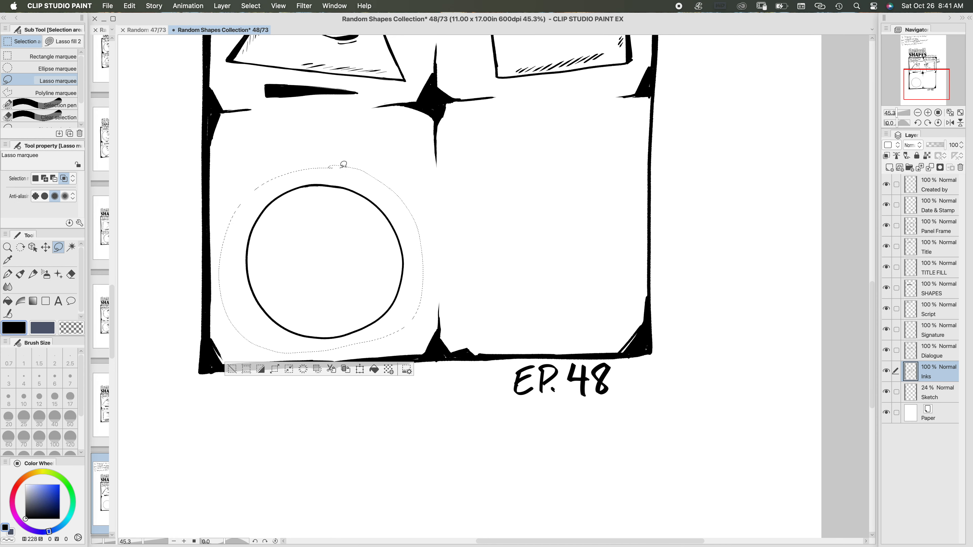
left_click(360, 369)
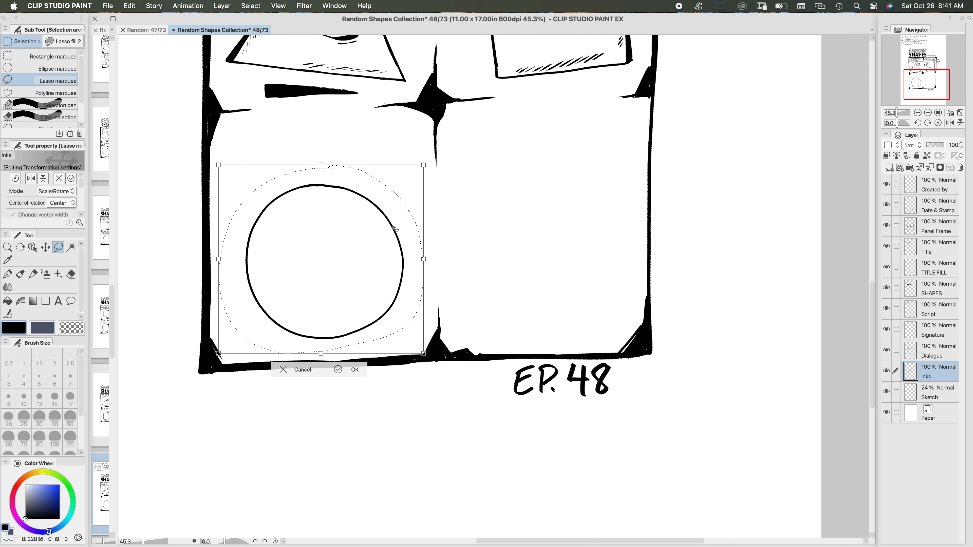
left_click_drag(424, 165, 426, 157)
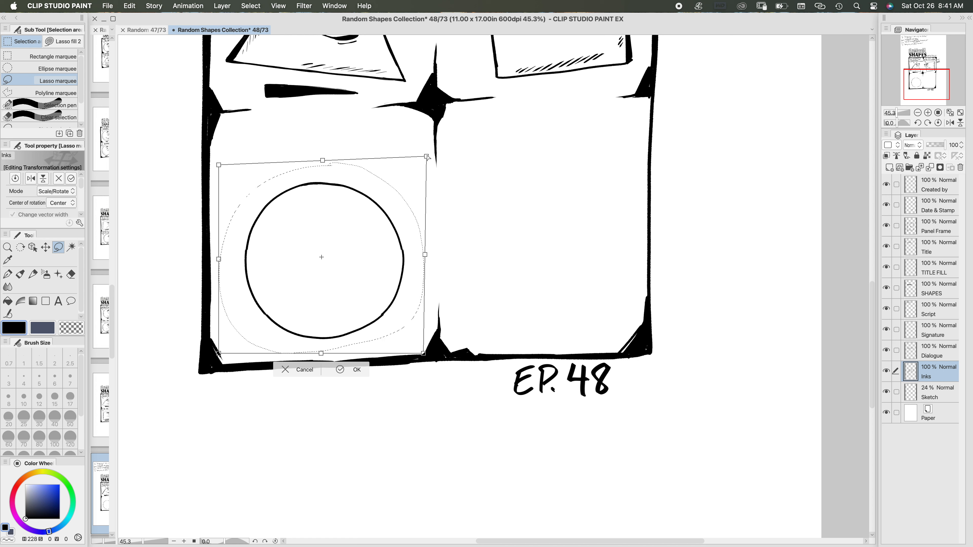
left_click_drag(322, 160, 324, 157)
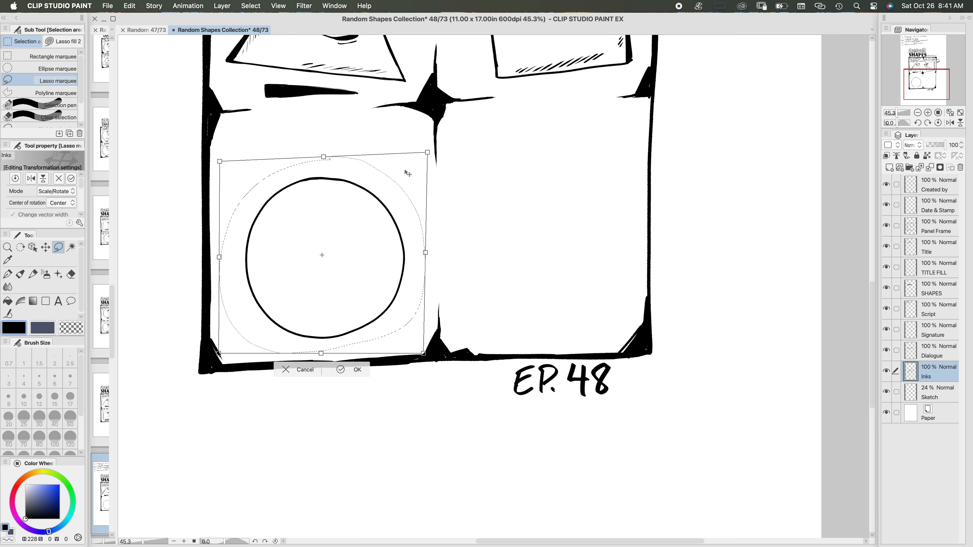
left_click_drag(433, 251, 432, 260)
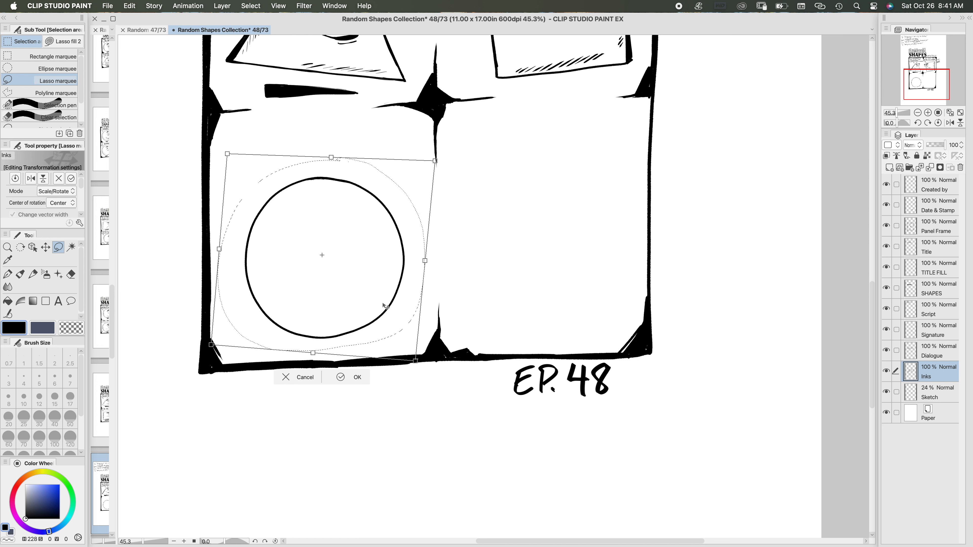
mouse_move(387, 306)
left_mouse_down()
mouse_move(377, 301)
mouse_move(390, 308)
left_mouse_up()
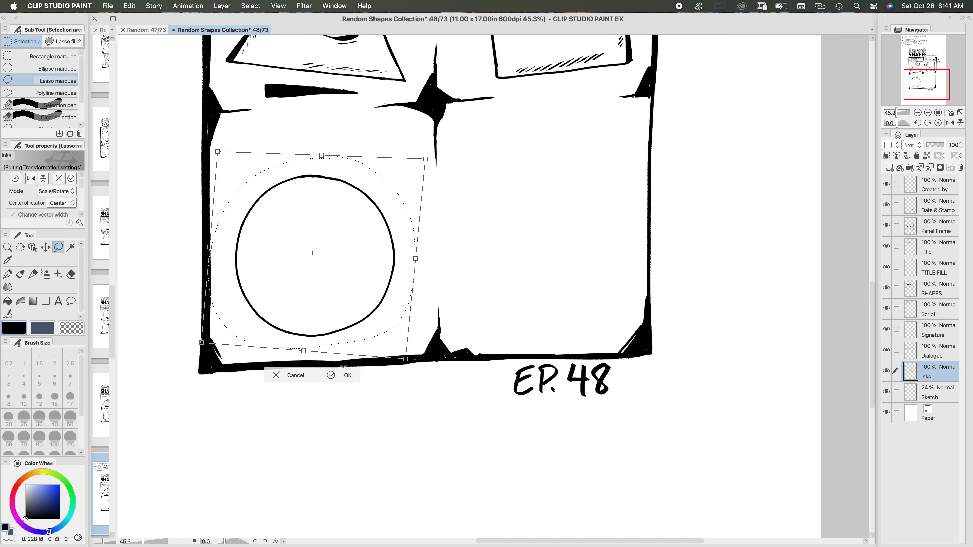
left_click(332, 375)
left_click(223, 364)
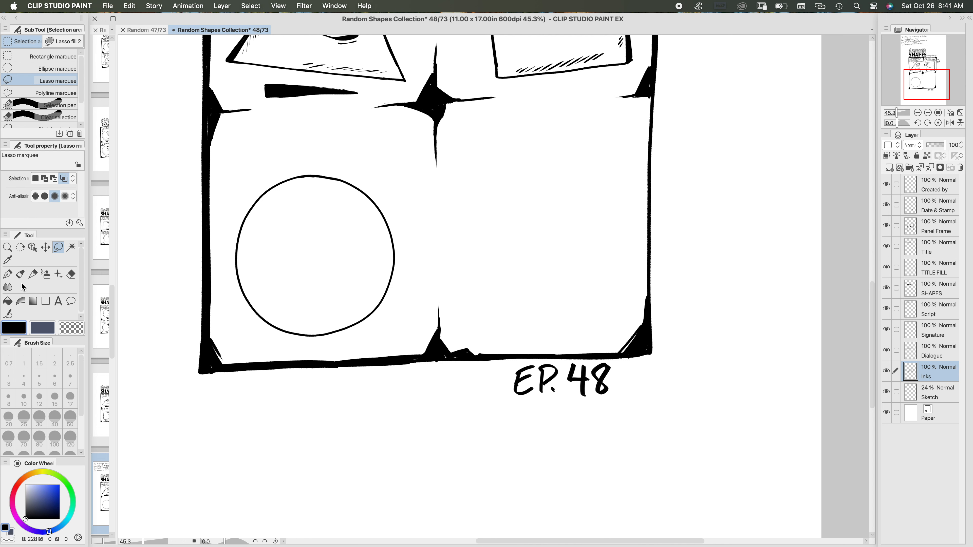
Step: Ink a thin slanted bar beneath the square as its shadow, fill it with black and save the comic
left_click(8, 275)
mouse_move(441, 239)
left_mouse_down()
mouse_move(471, 262)
mouse_move(493, 213)
mouse_move(436, 298)
left_mouse_up()
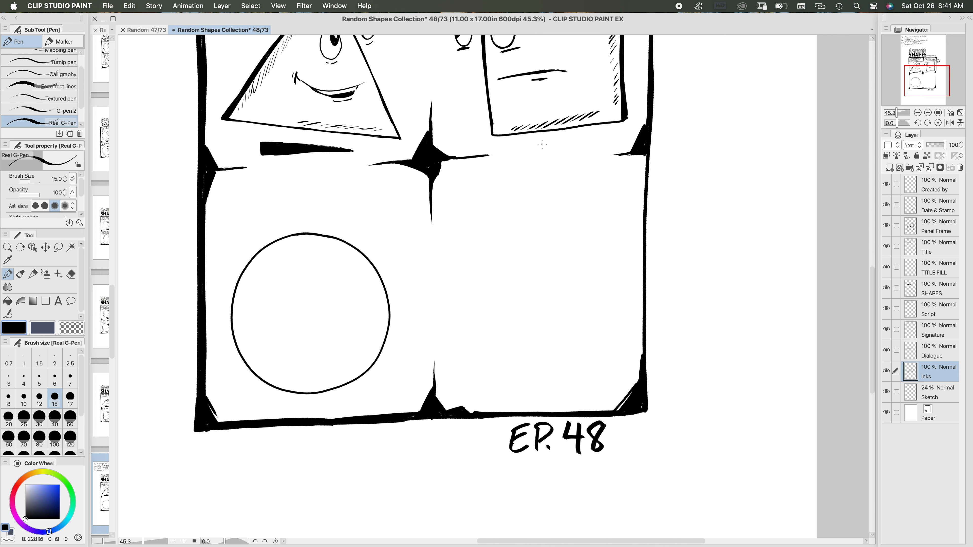
mouse_move(541, 144)
left_mouse_down()
mouse_move(602, 135)
mouse_move(601, 145)
mouse_move(525, 144)
mouse_move(540, 151)
left_mouse_up()
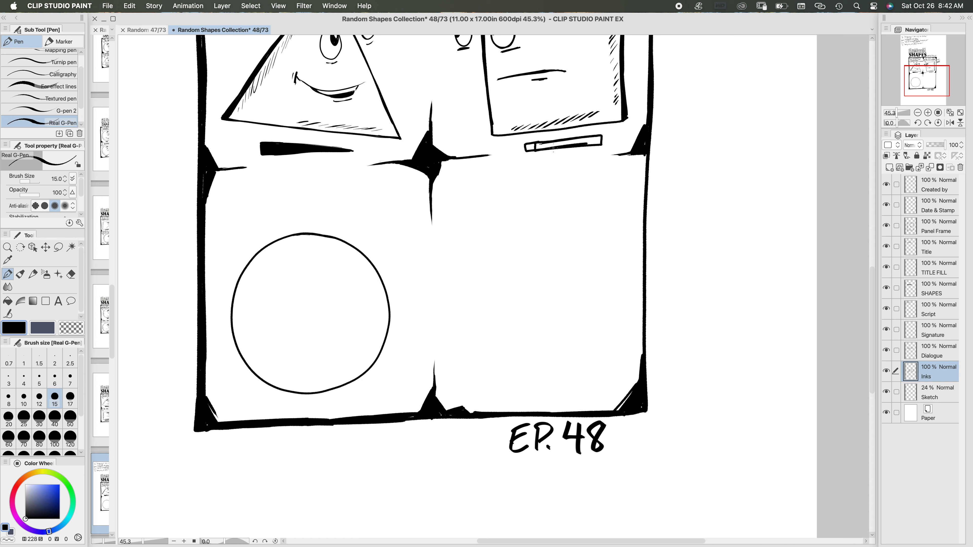
left_click(8, 300)
left_click(565, 141)
left_click(531, 146)
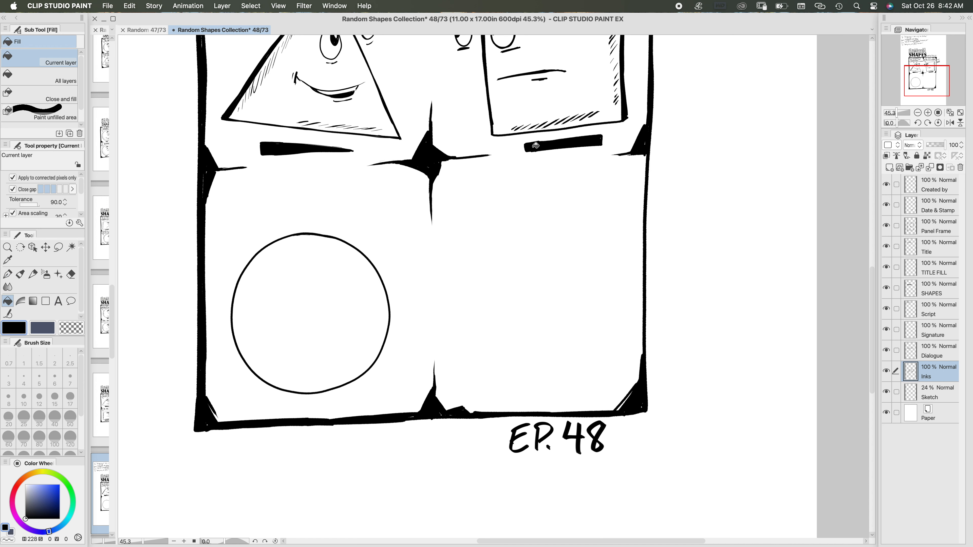
left_click(8, 274)
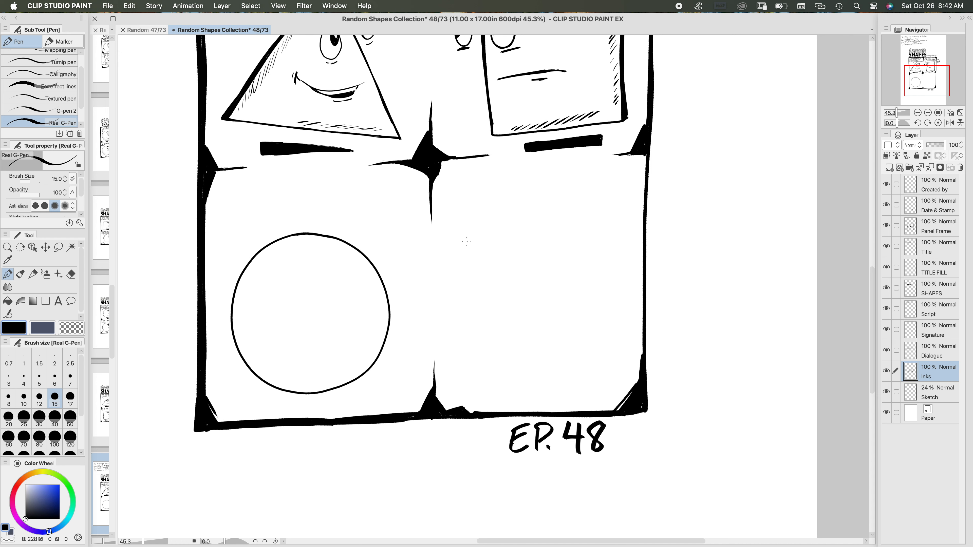
key("super+s")
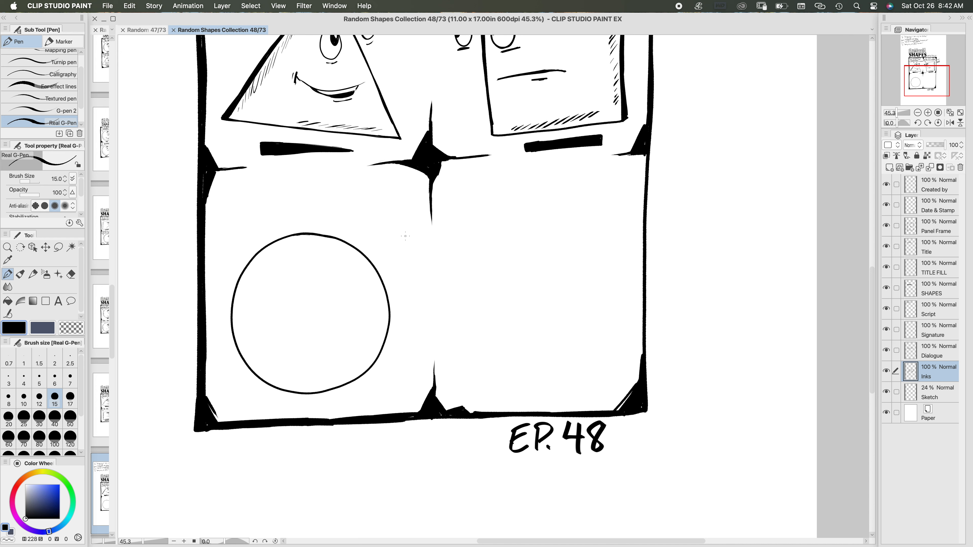
Step: Ink an oval eye outline in the upper right part of the circle with brush size 12
left_click(39, 398)
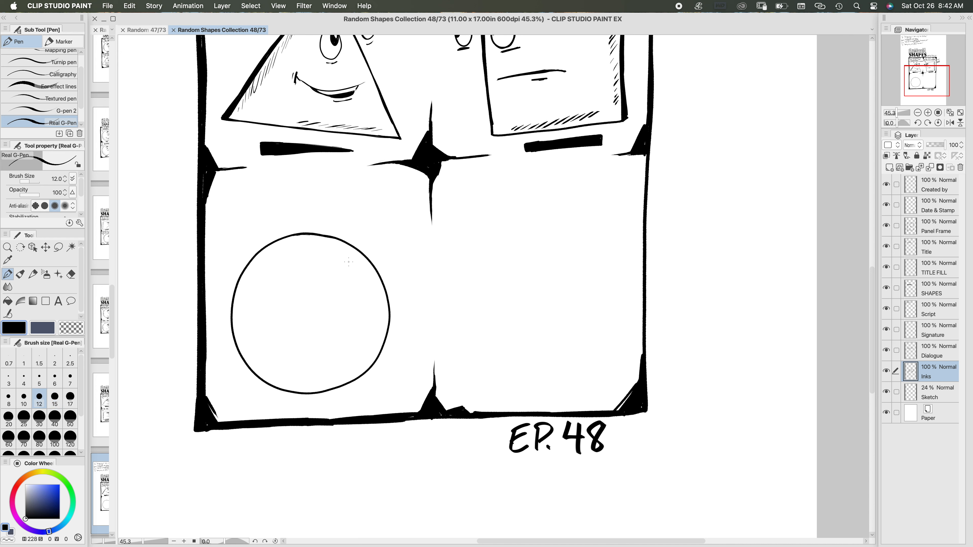
scroll(453, 195, "up", 3)
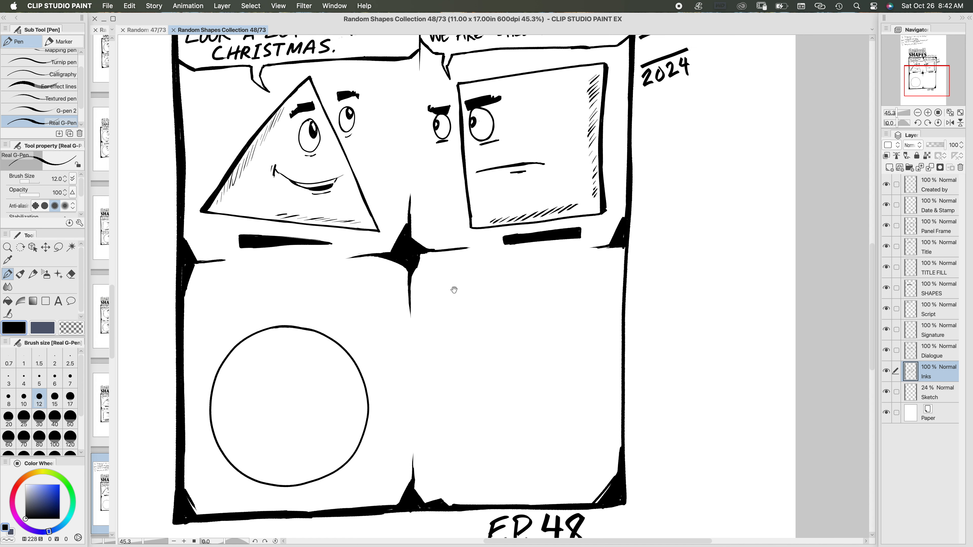
scroll(452, 289, "down", 5)
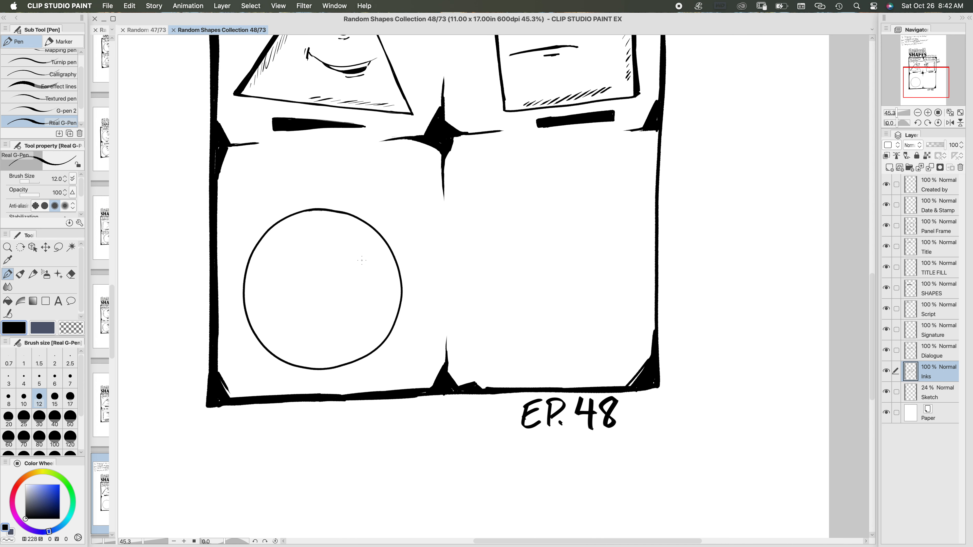
mouse_move(362, 255)
left_mouse_down()
mouse_move(350, 254)
mouse_move(344, 273)
mouse_move(358, 288)
mouse_move(373, 270)
mouse_move(363, 252)
mouse_move(345, 265)
left_mouse_up()
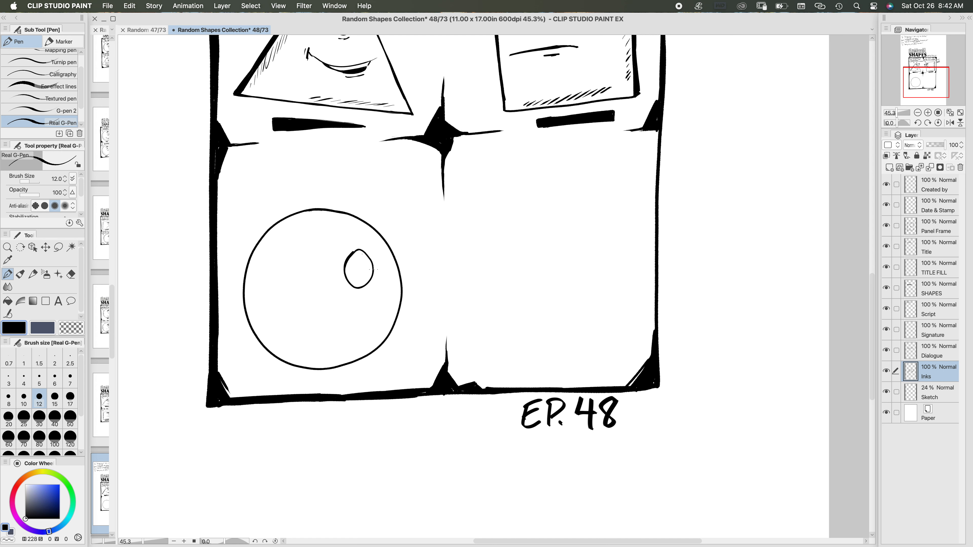
left_click_drag(374, 269, 362, 250)
scroll(397, 265, "down", 3)
scroll(398, 265, "left", 2)
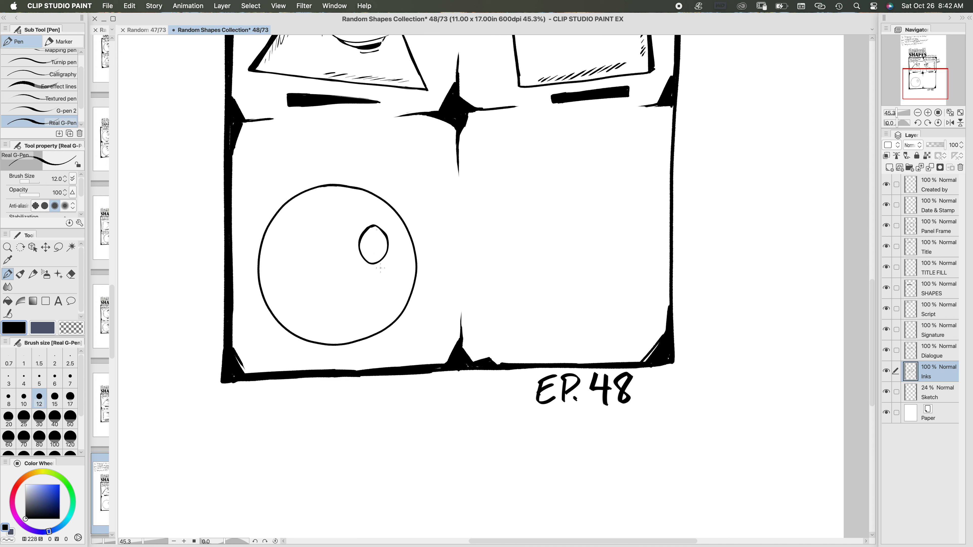
Step: Add a short line under the eye, ink a second eye just outside the circle's right edge, and give both eyes pupils
left_click_drag(376, 268, 367, 271)
mouse_move(430, 213)
left_mouse_down()
mouse_move(419, 221)
mouse_move(423, 240)
mouse_move(438, 226)
mouse_move(429, 214)
mouse_move(417, 234)
left_mouse_up()
left_click_drag(380, 237, 382, 247)
left_click_drag(432, 223, 433, 230)
Step: Ink a thick eyebrow outline above the eye inside the circle and fill it with black
scroll(491, 246, "left", 3)
mouse_move(425, 199)
left_mouse_down()
mouse_move(400, 202)
mouse_move(397, 212)
left_mouse_up()
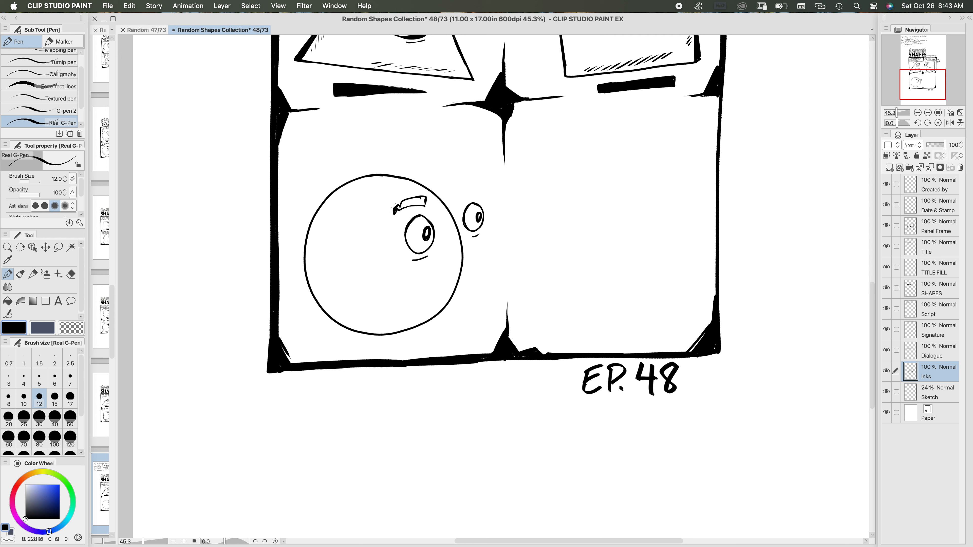
left_click_drag(403, 208, 426, 205)
left_click_drag(391, 207, 391, 213)
left_click(8, 300)
left_click(409, 209)
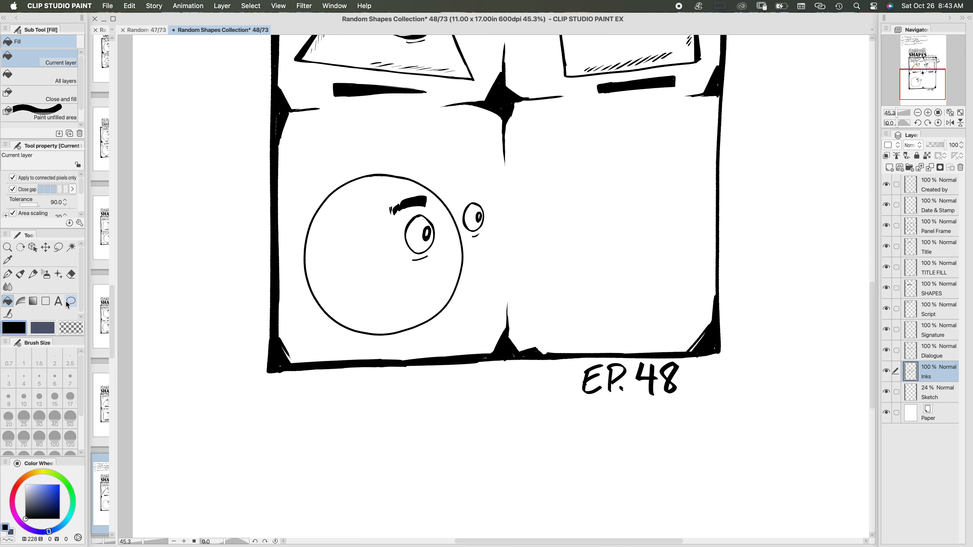
Step: Ink a second eyebrow above the eye outside the circle and fill it with black
left_click(7, 274)
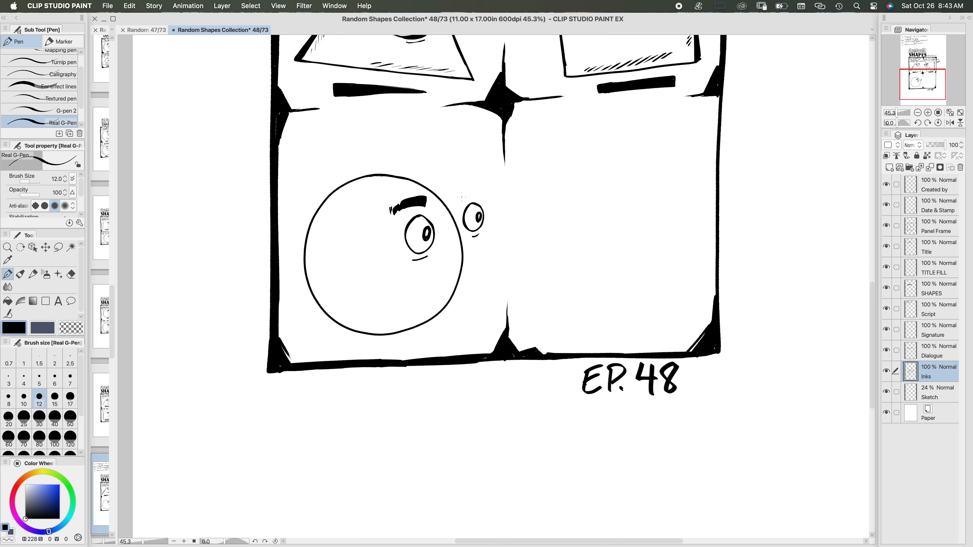
mouse_move(459, 193)
left_mouse_down()
mouse_move(470, 198)
mouse_move(460, 201)
mouse_move(481, 190)
mouse_move(461, 201)
left_mouse_up()
left_click(8, 300)
left_click(469, 195)
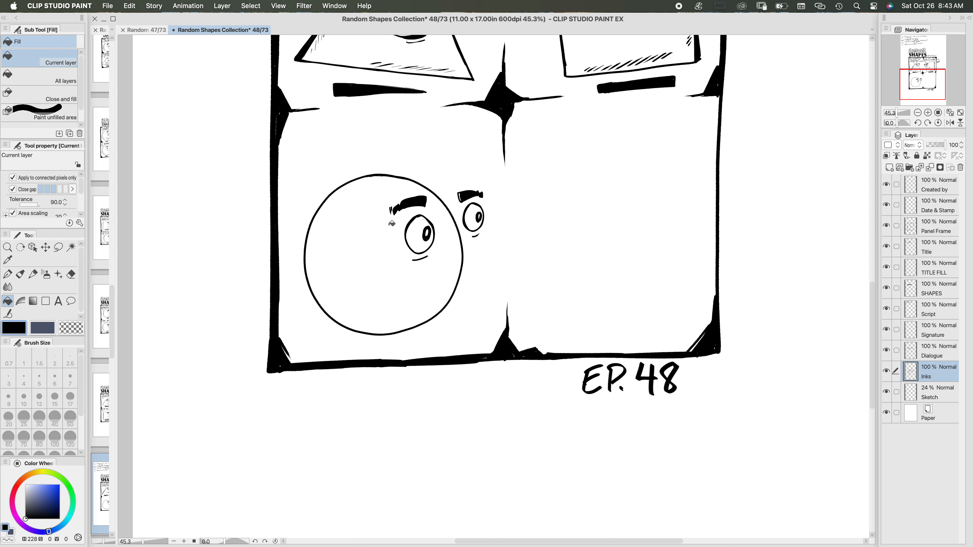
Step: Check the episode 47 page for reference and ink a small slanted mouth with a short line under it in the circle
left_click(7, 274)
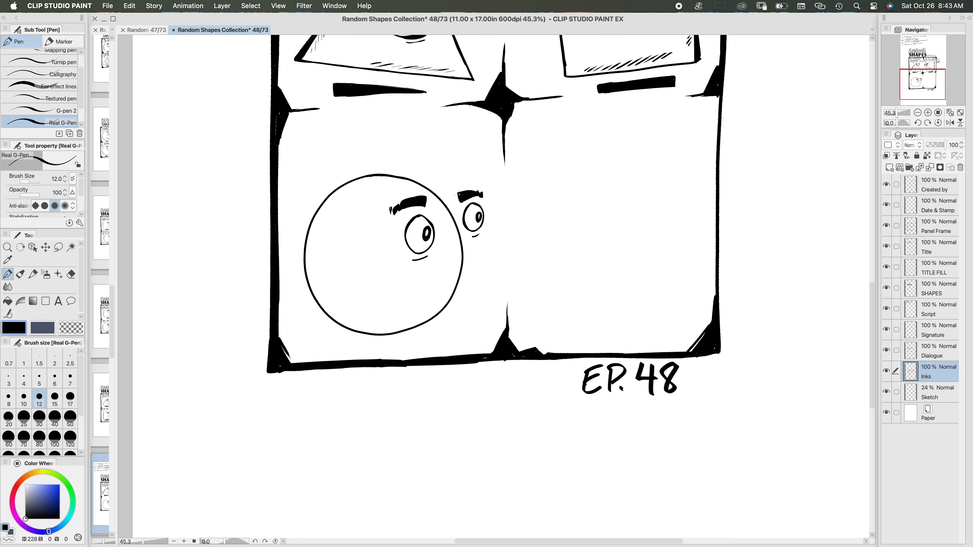
left_click(146, 30)
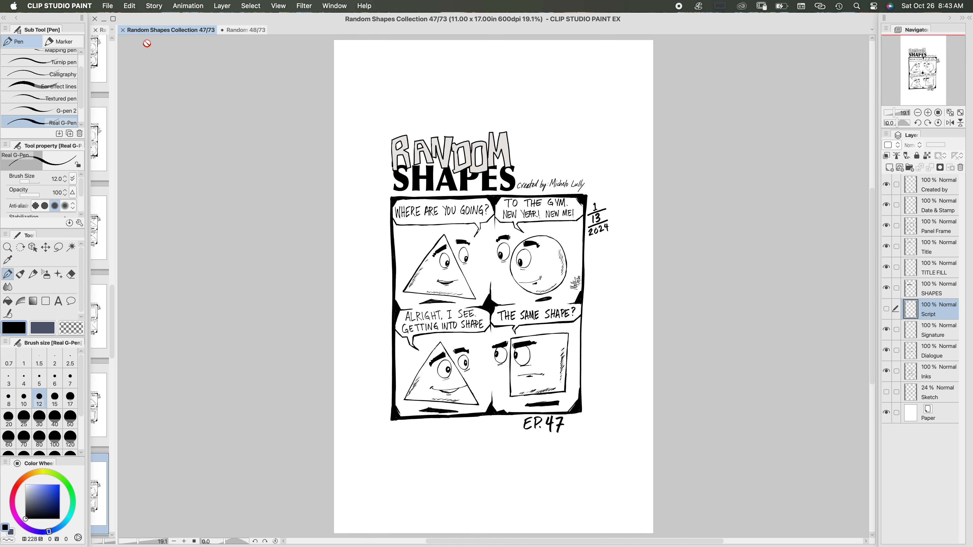
left_click(247, 30)
scroll(397, 236, "up", 5)
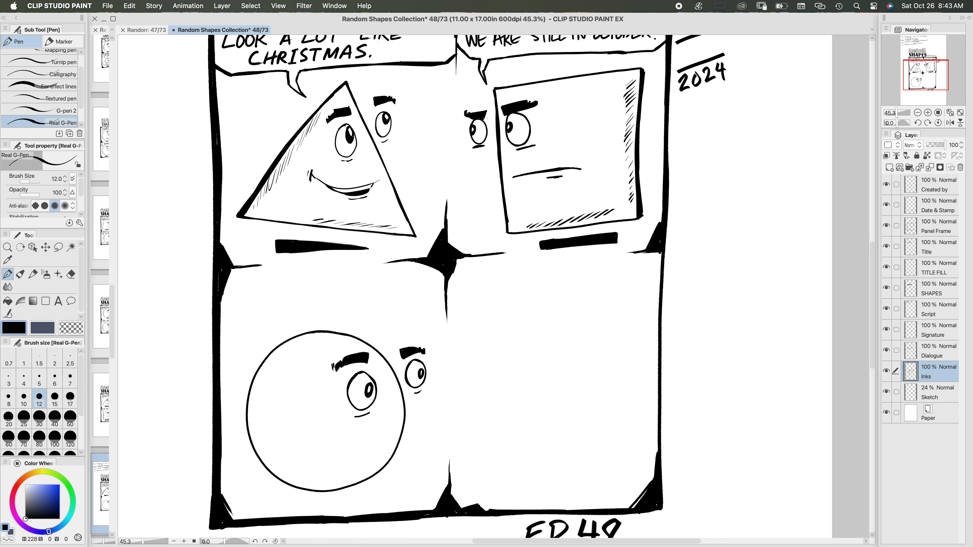
left_click_drag(486, 117, 486, 111)
mouse_move(496, 286)
left_mouse_down()
mouse_move(511, 255)
mouse_move(521, 176)
mouse_move(620, 181)
mouse_move(621, 165)
left_mouse_up()
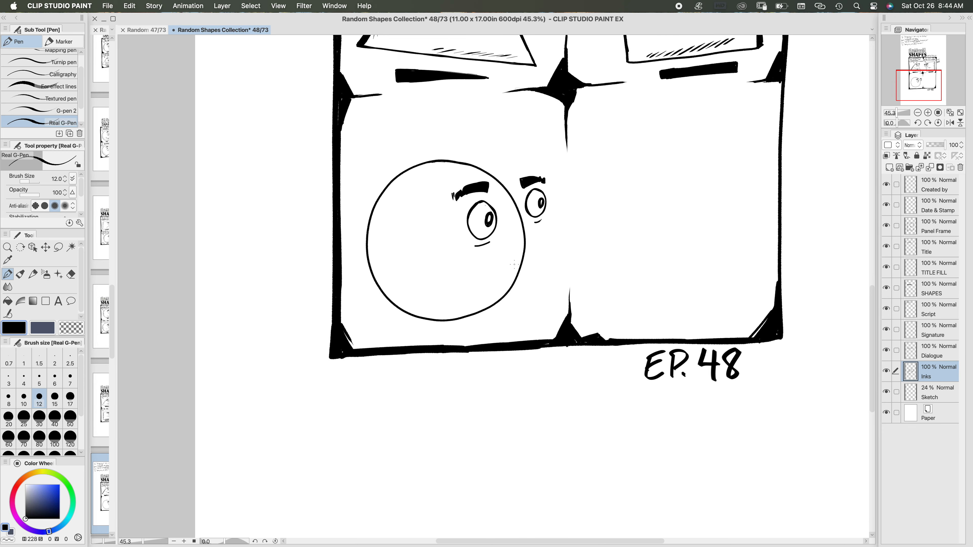
left_click_drag(514, 264, 482, 271)
left_click_drag(492, 276, 505, 273)
left_click_drag(509, 267, 486, 270)
Step: Hatch shading strokes along the inner left edge and lower right edge of the circle
mouse_move(407, 179)
left_mouse_down()
mouse_move(381, 198)
mouse_move(373, 243)
mouse_move(380, 283)
mouse_move(404, 305)
left_mouse_up()
left_click_drag(493, 298, 482, 308)
left_click_drag(487, 300, 460, 314)
left_click_drag(468, 306, 455, 314)
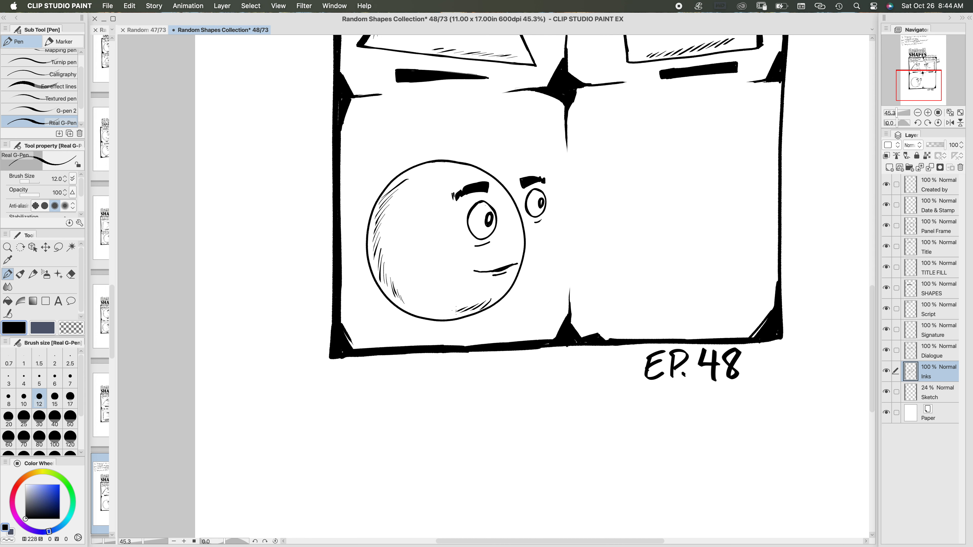
Step: Ink a small flat oval beneath the circle as its shadow and make it solid black
scroll(553, 262, "down", 3)
mouse_move(497, 271)
left_mouse_down()
mouse_move(526, 270)
mouse_move(490, 272)
mouse_move(526, 270)
mouse_move(491, 272)
left_mouse_up()
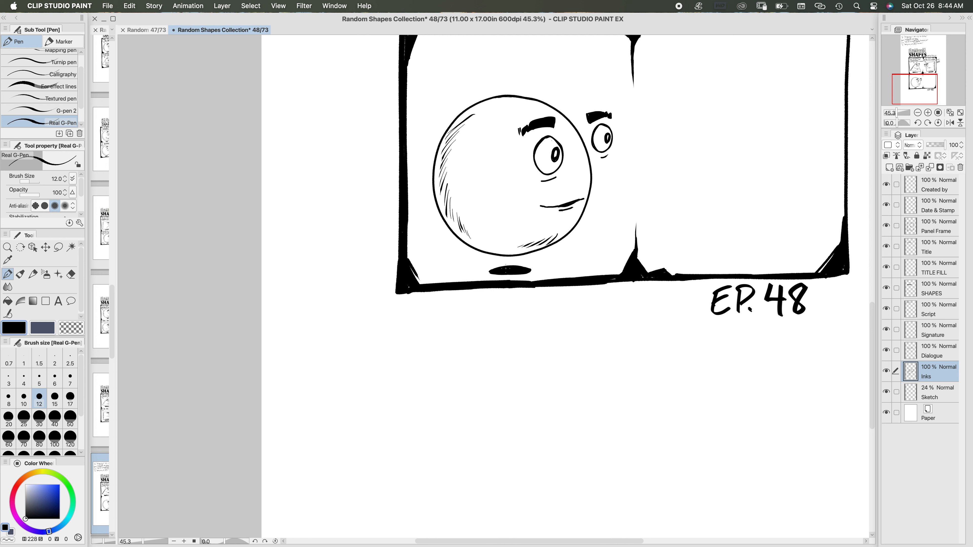
left_click_drag(505, 269, 527, 268)
Step: On the Dialogue layer, ink a speech balloon edge above the circle with brush size 17 and its pointed tail with size 15
scroll(475, 300, "up", 5)
scroll(475, 299, "right", 5)
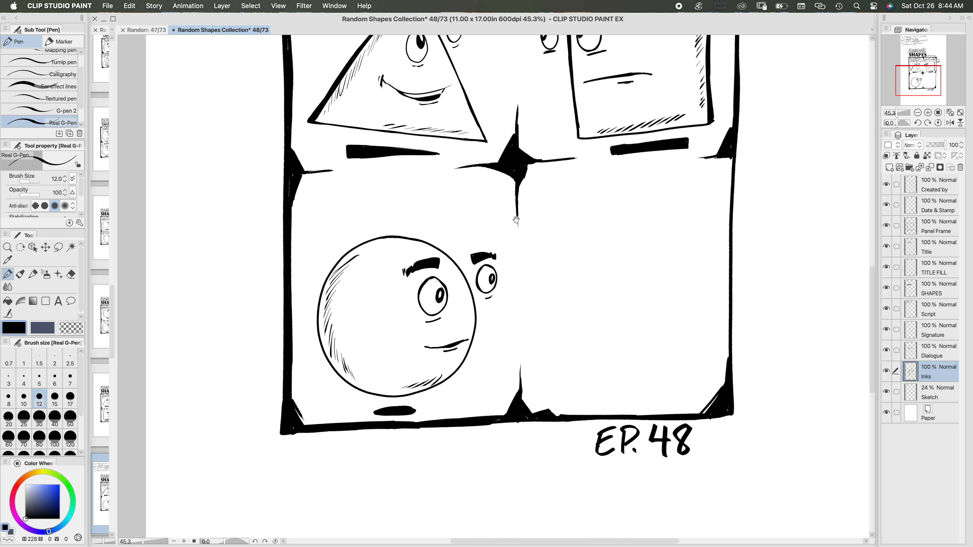
scroll(465, 285, "up", 3)
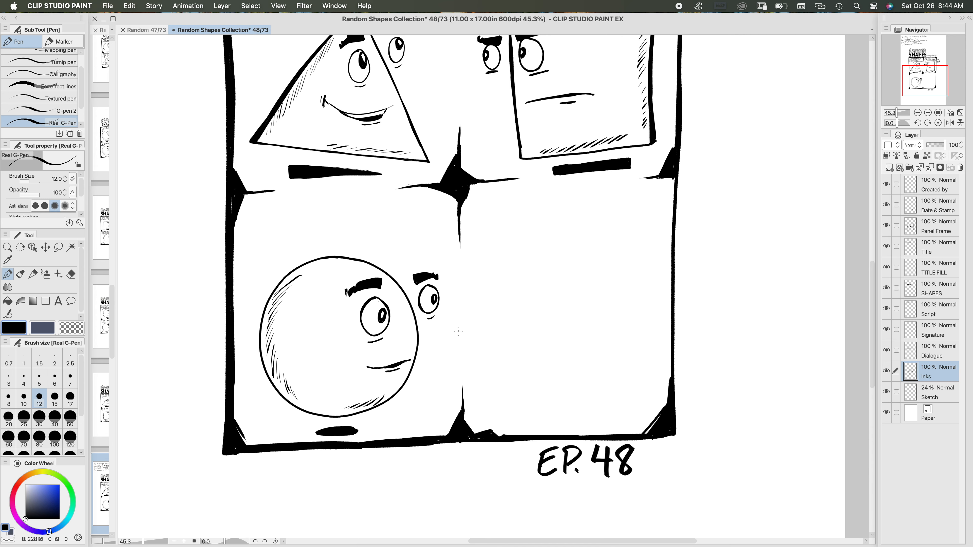
scroll(523, 295, "up", 2)
scroll(527, 312, "up", 2)
scroll(528, 311, "right", 2)
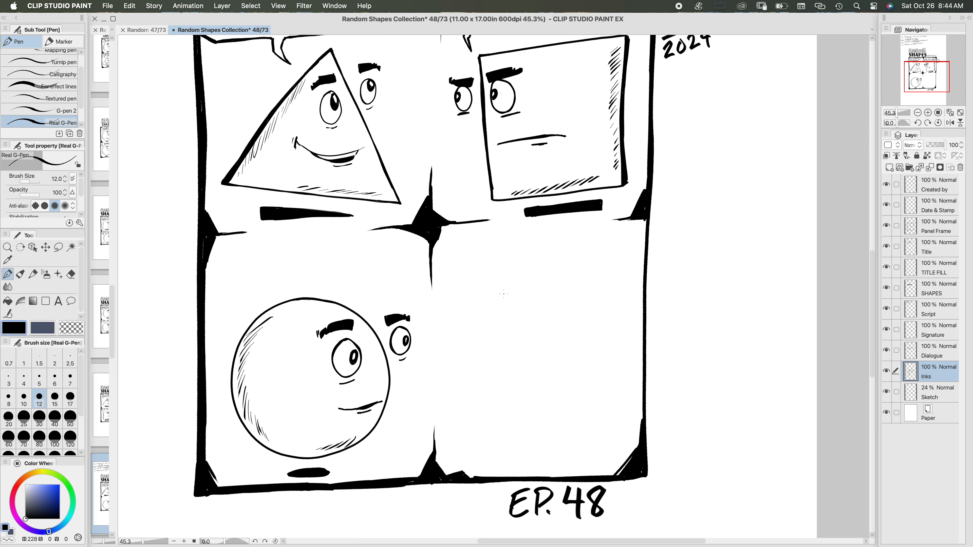
left_click(940, 355)
left_click(71, 400)
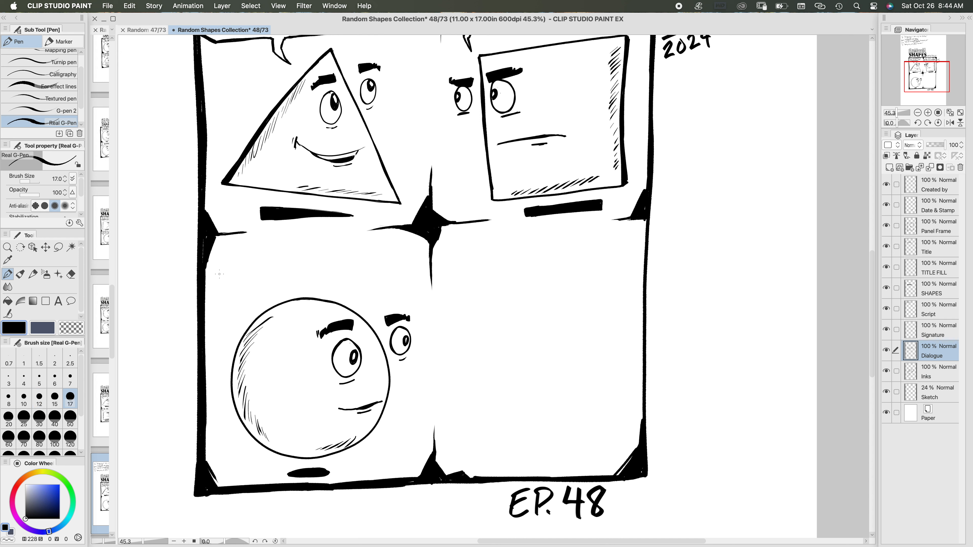
mouse_move(430, 268)
left_mouse_down()
mouse_move(408, 279)
mouse_move(230, 295)
mouse_move(205, 285)
left_mouse_up()
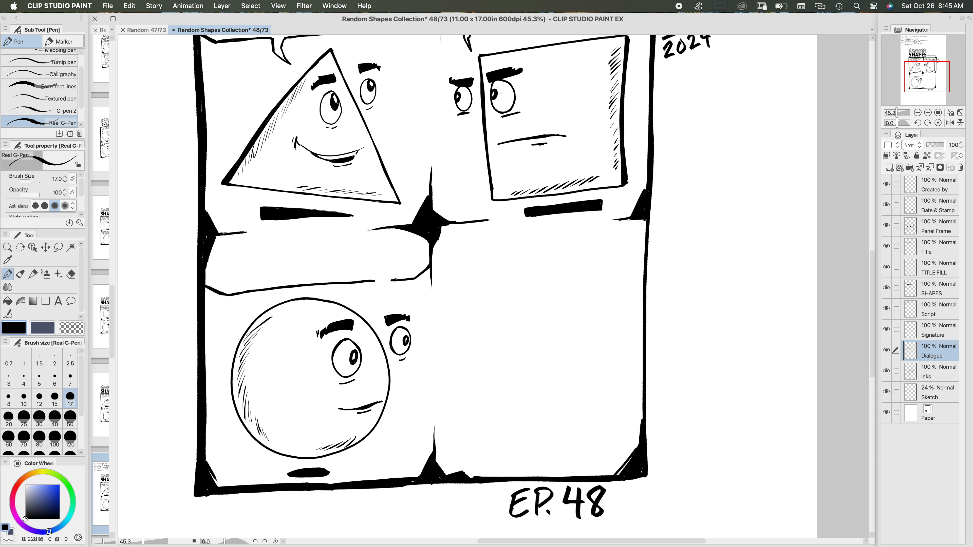
left_click_drag(395, 280, 430, 263)
key("[")
mouse_move(370, 280)
left_mouse_down()
mouse_move(388, 286)
mouse_move(383, 292)
mouse_move(381, 280)
mouse_move(372, 299)
mouse_move(388, 288)
left_mouse_up()
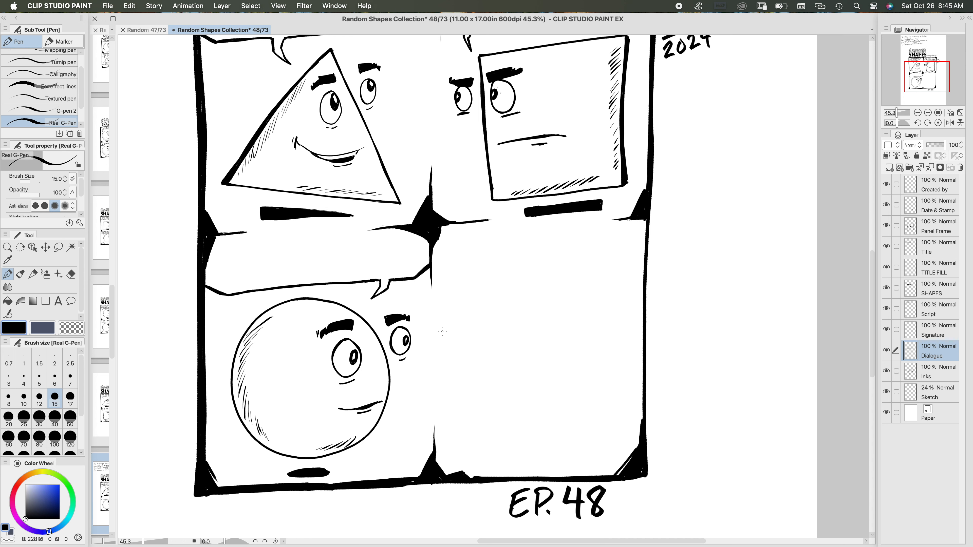
Step: Lasso the new speech balloon outline, transform it with a slight clockwise rotation, and deselect it
left_click_drag(458, 310, 483, 267)
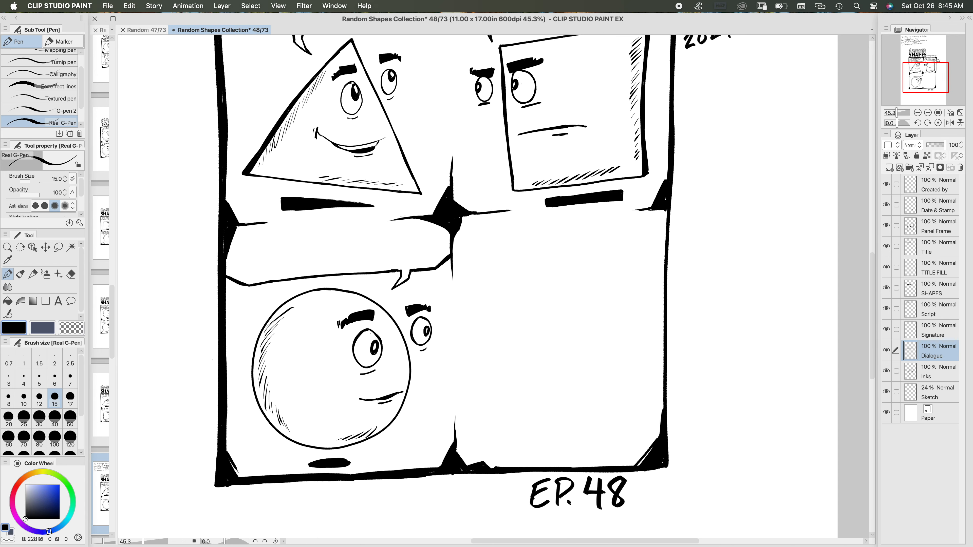
left_click_drag(370, 141, 427, 199)
left_click_drag(413, 315, 468, 137)
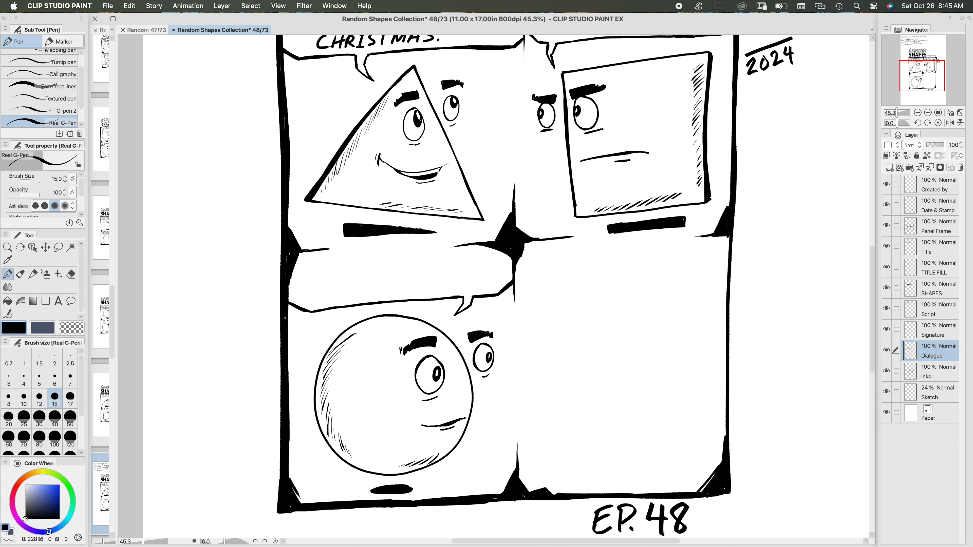
left_click(58, 247)
mouse_move(528, 271)
left_mouse_down()
mouse_move(370, 289)
mouse_move(285, 282)
mouse_move(287, 320)
mouse_move(410, 305)
mouse_move(480, 318)
mouse_move(534, 273)
mouse_move(546, 294)
left_mouse_up()
key("super+t")
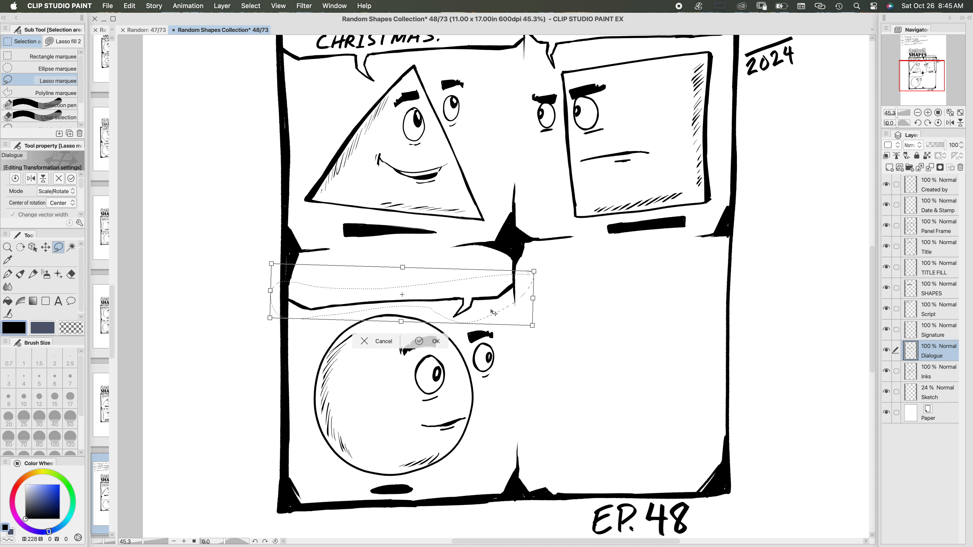
left_click(424, 342)
left_click(306, 341)
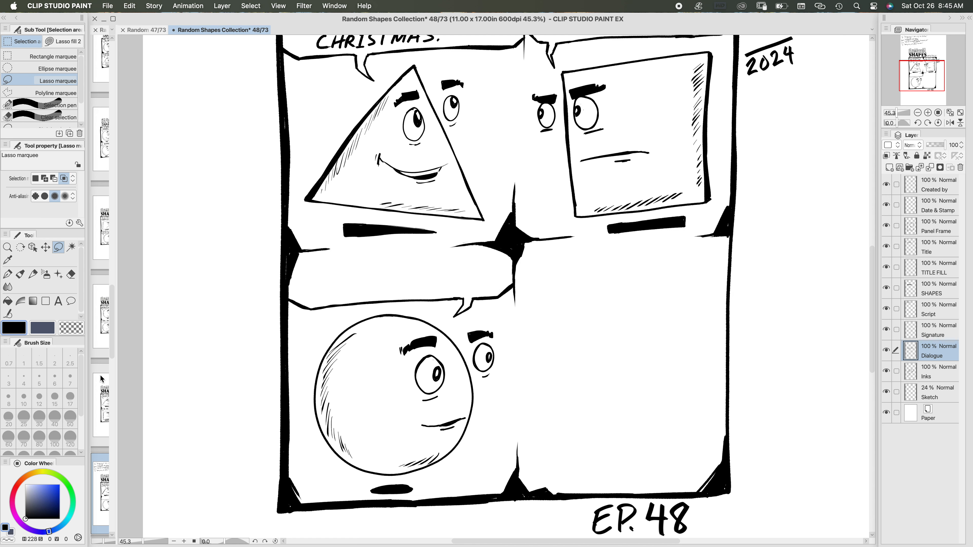
Step: Hand-letter "YEAH I'TS" with the pen at the start of the third panel's balloon
left_click(8, 275)
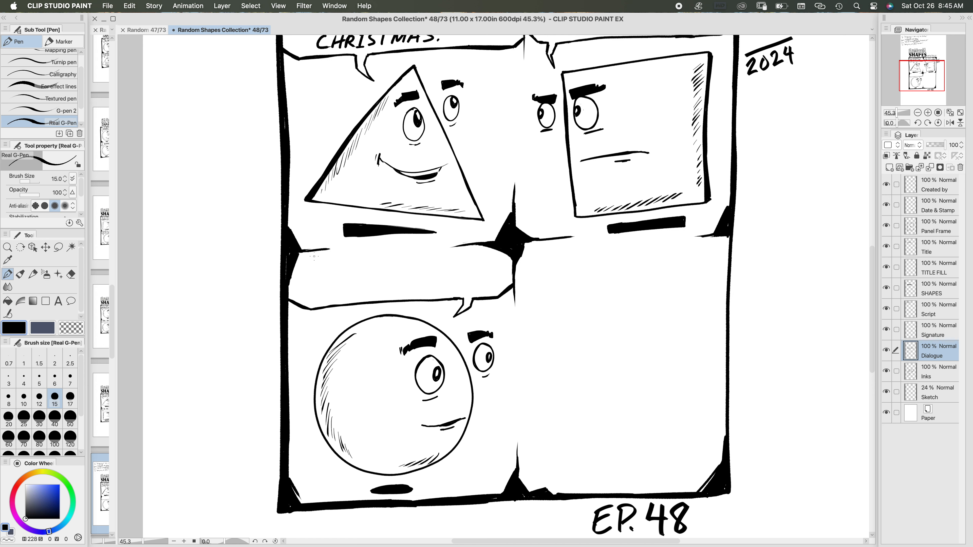
mouse_move(312, 254)
left_mouse_down()
mouse_move(316, 271)
mouse_move(343, 268)
left_mouse_up()
left_click_drag(333, 264, 349, 264)
left_click(349, 267)
left_click(353, 267)
mouse_move(354, 251)
left_mouse_down()
mouse_move(353, 264)
mouse_move(377, 250)
left_mouse_up()
left_click_drag(372, 255, 380, 263)
mouse_move(382, 249)
left_mouse_down()
mouse_move(377, 256)
mouse_move(390, 249)
mouse_move(384, 263)
left_mouse_up()
mouse_move(398, 249)
left_mouse_down()
mouse_move(392, 257)
mouse_move(419, 261)
left_mouse_up()
mouse_move(418, 250)
left_mouse_down()
mouse_move(426, 261)
mouse_move(428, 249)
left_mouse_up()
mouse_move(437, 250)
left_mouse_down()
mouse_move(433, 260)
mouse_move(437, 251)
left_mouse_up()
mouse_move(440, 249)
left_mouse_down()
mouse_move(454, 248)
mouse_move(447, 261)
left_mouse_up()
left_click_drag(301, 283, 309, 294)
mouse_move(301, 289)
left_mouse_down()
mouse_move(317, 282)
mouse_move(327, 294)
left_mouse_up()
left_click_drag(319, 288, 325, 288)
left_click_drag(319, 282, 328, 295)
mouse_move(329, 283)
left_mouse_down()
mouse_move(336, 294)
mouse_move(339, 281)
left_mouse_up()
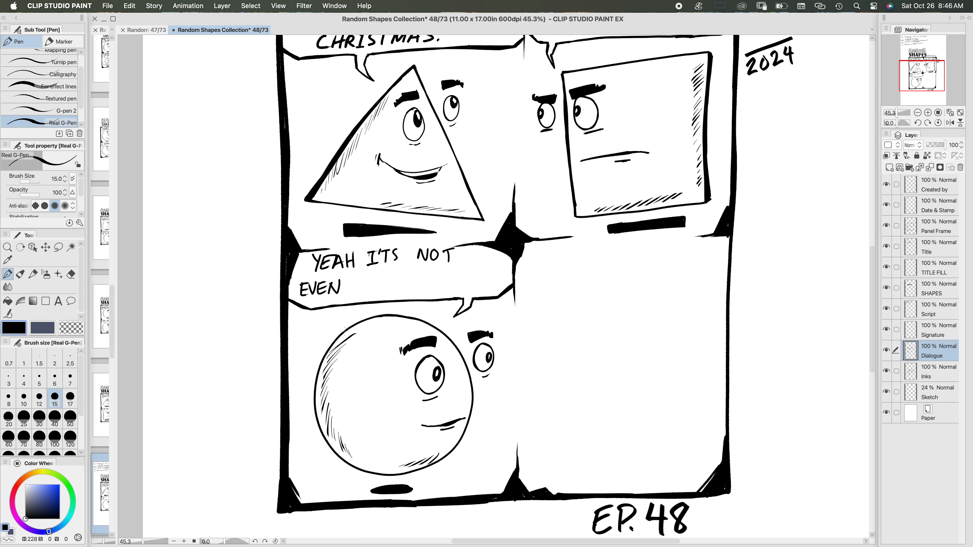
key("super+z")
key("super+z")
key("super+z")
key("super+z")
key("super+z")
key("super+z")
key("super+z")
key("super+z")
key("super+z")
key("super+z")
key("super+z")
key("super+z")
key("super+z")
key("super+z")
key("super+z")
key("super+z")
key("super+z")
key("super+z")
key("super+z")
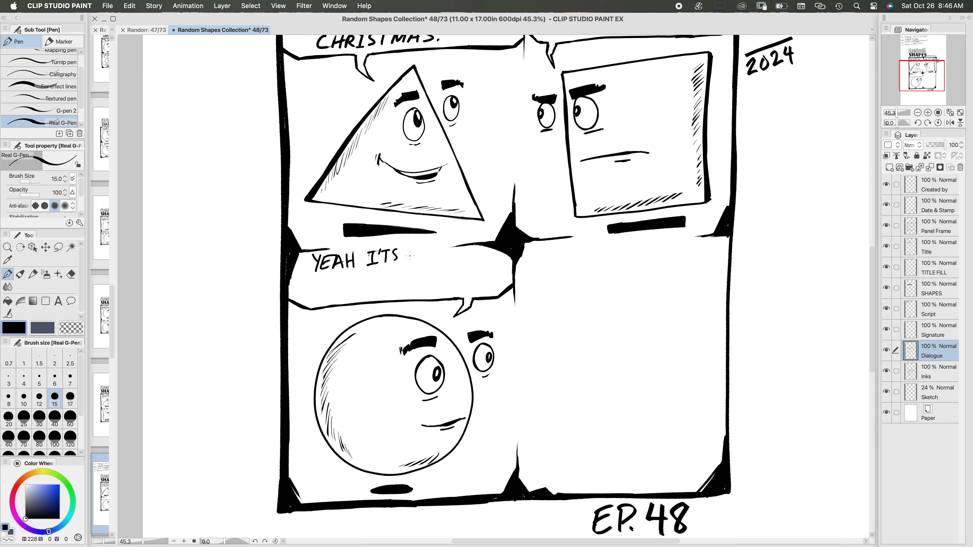
Step: Hand-letter "NOT EVEN" to complete the first line of the third panel's balloon
mouse_move(413, 251)
left_mouse_down()
mouse_move(419, 262)
mouse_move(421, 249)
left_mouse_up()
left_click_drag(424, 252, 424, 251)
mouse_move(431, 250)
left_mouse_down()
mouse_move(434, 262)
mouse_move(454, 261)
mouse_move(455, 252)
left_mouse_up()
left_click_drag(446, 257, 464, 253)
mouse_move(465, 253)
left_mouse_down()
mouse_move(471, 261)
mouse_move(474, 251)
left_mouse_up()
left_click_drag(465, 256, 475, 251)
left_click_drag(475, 251, 484, 251)
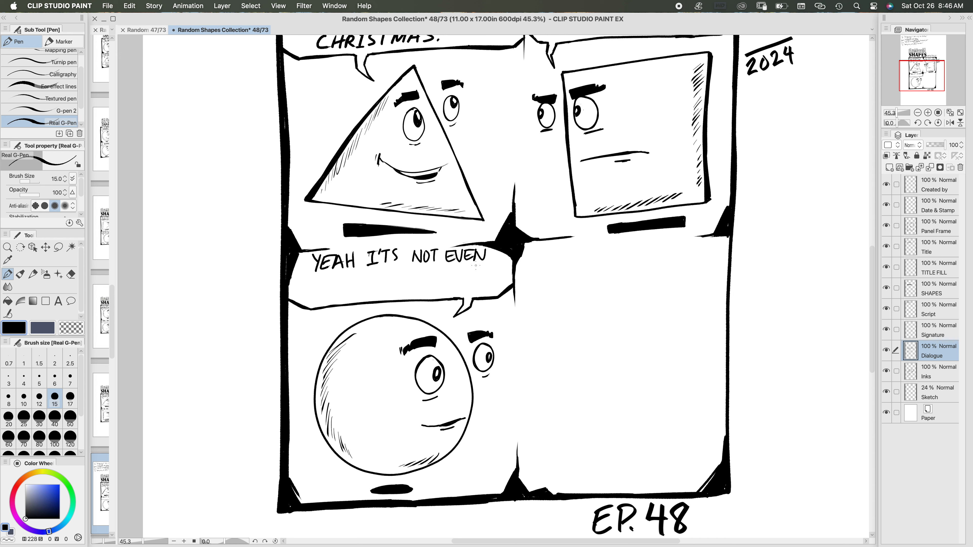
Step: Hand-letter "THANKSGIVING YET." as the second line of the balloon with brush size 17
left_click(70, 399)
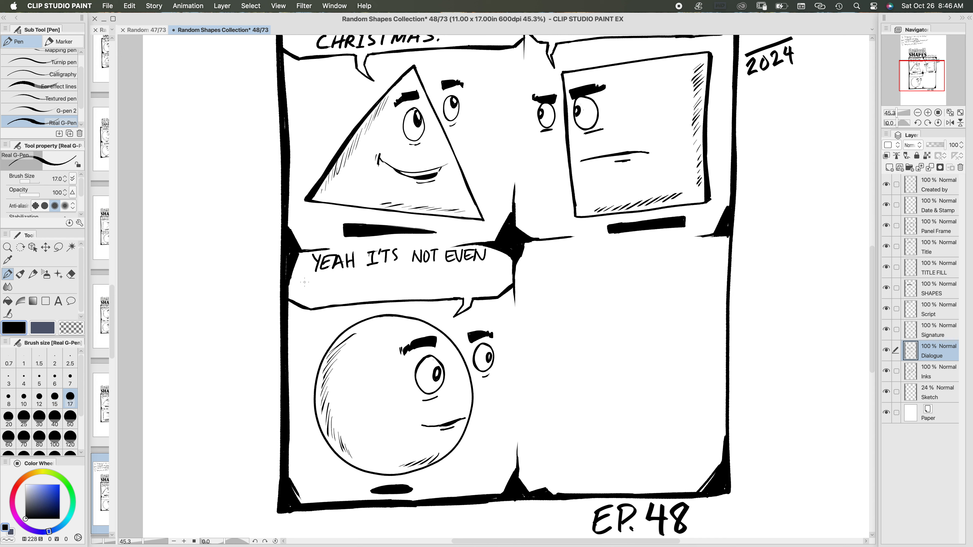
left_click_drag(298, 284, 312, 296)
left_click_drag(311, 290, 319, 294)
mouse_move(320, 295)
left_mouse_down()
mouse_move(325, 285)
mouse_move(328, 294)
left_mouse_up()
left_click_drag(322, 291, 340, 295)
mouse_move(340, 295)
left_mouse_down()
mouse_move(340, 284)
mouse_move(344, 296)
left_mouse_up()
mouse_move(351, 284)
left_mouse_down()
mouse_move(353, 295)
mouse_move(375, 294)
left_mouse_up()
left_click_drag(380, 284, 398, 294)
mouse_move(399, 284)
left_mouse_down()
mouse_move(408, 294)
mouse_move(409, 282)
left_mouse_up()
mouse_move(420, 283)
left_mouse_down()
mouse_move(414, 292)
mouse_move(437, 283)
mouse_move(454, 290)
left_mouse_up()
left_click_drag(448, 283, 455, 275)
mouse_move(453, 273)
left_mouse_down()
mouse_move(464, 273)
mouse_move(461, 290)
left_mouse_up()
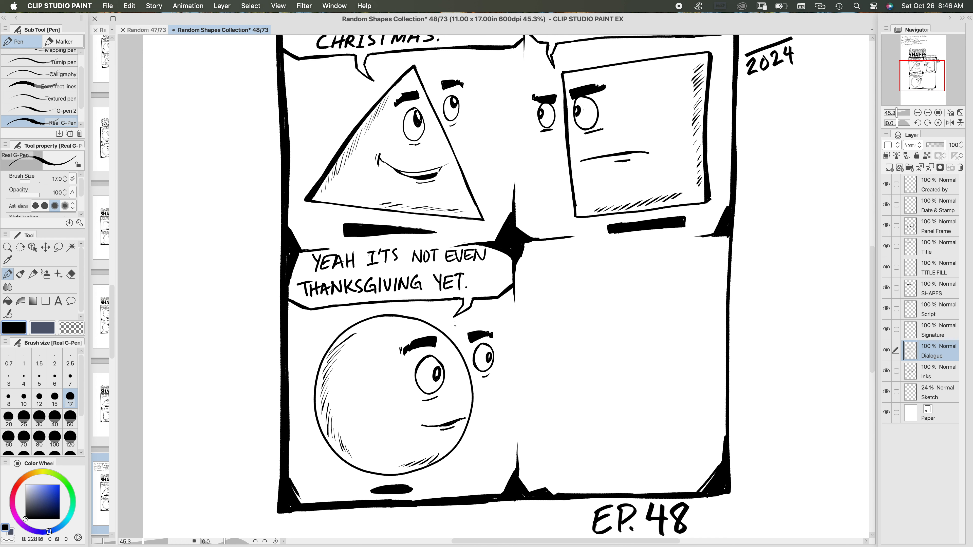
Step: Lasso the "THANKSGIVING YET." line, shift it slightly right to center it in the balloon, and deselect it
key("m")
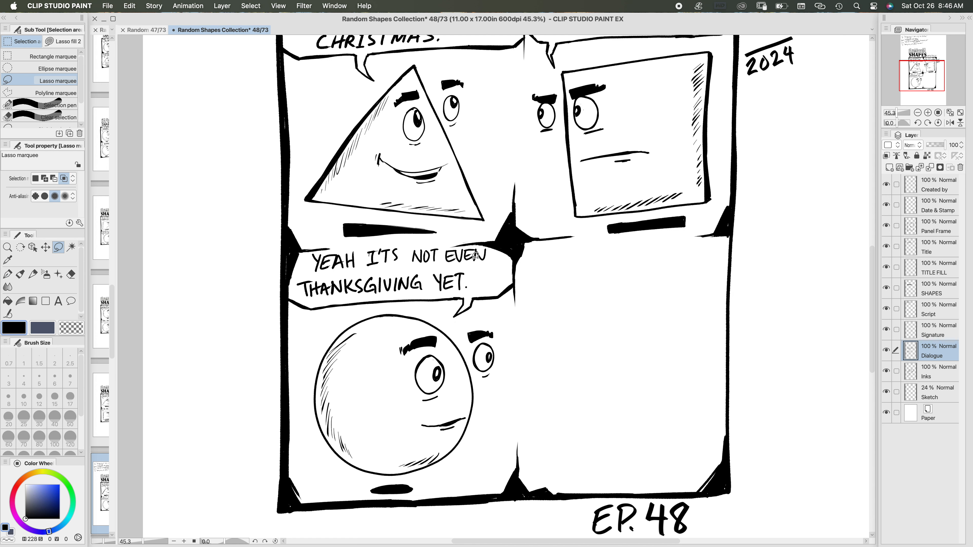
mouse_move(479, 270)
left_mouse_down()
mouse_move(328, 270)
mouse_move(294, 291)
mouse_move(322, 299)
mouse_move(441, 292)
mouse_move(478, 287)
mouse_move(478, 271)
left_mouse_up()
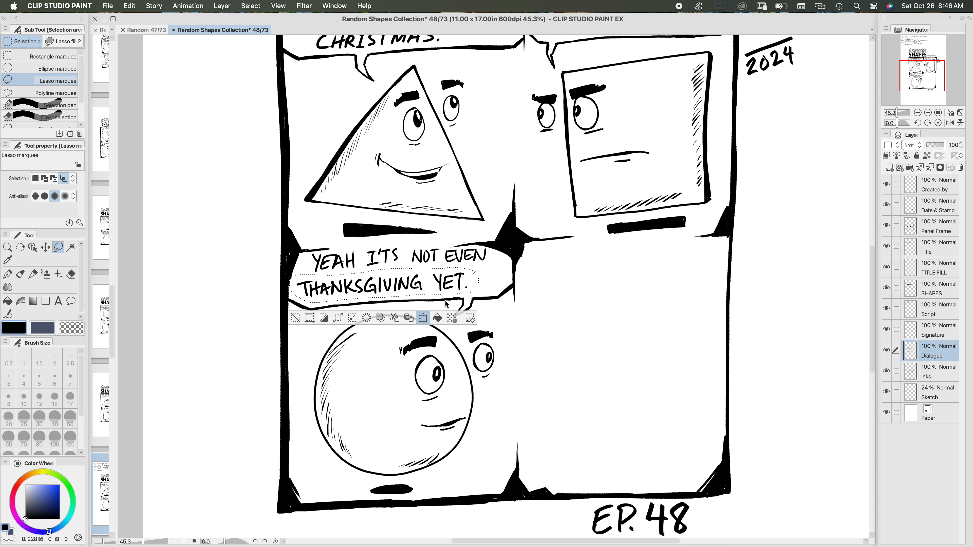
left_click(423, 318)
left_click_drag(457, 290, 470, 290)
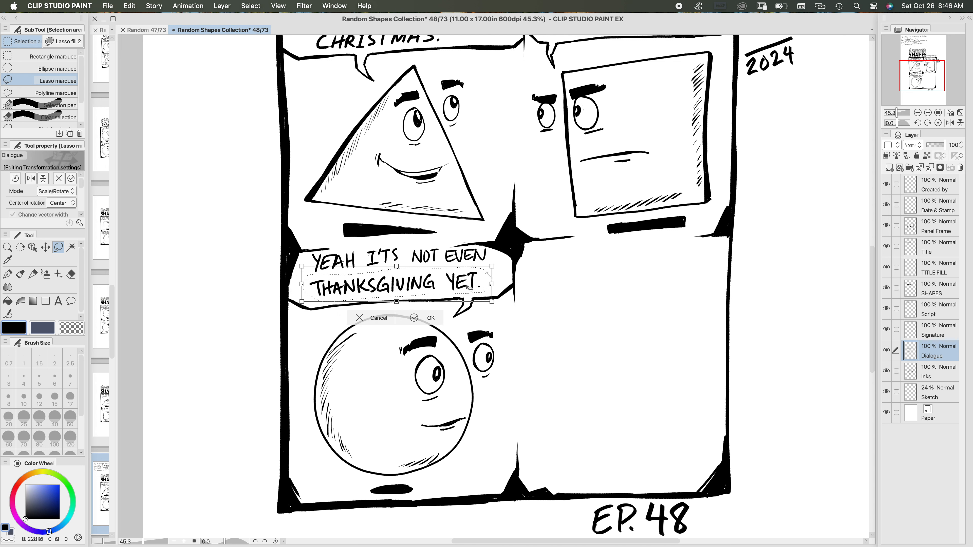
left_click(413, 323)
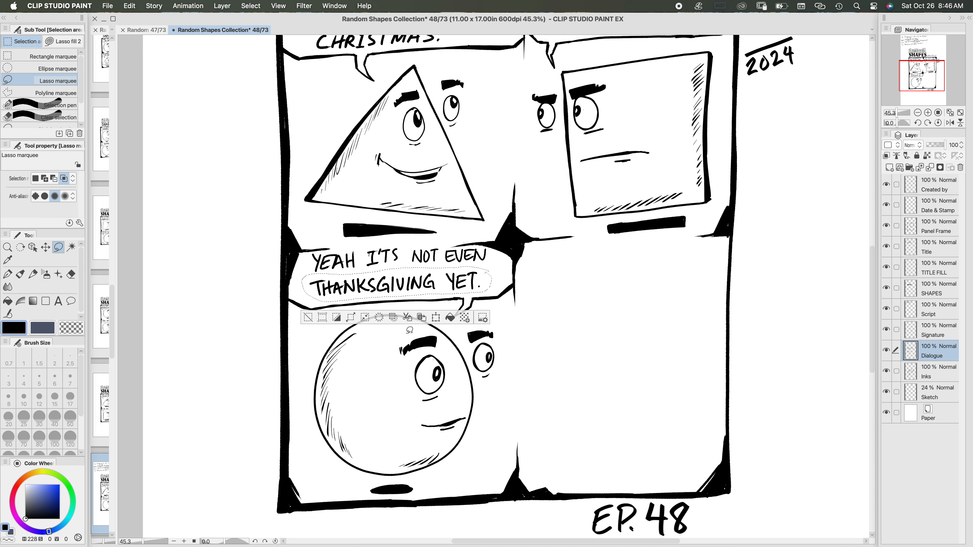
left_click(307, 317)
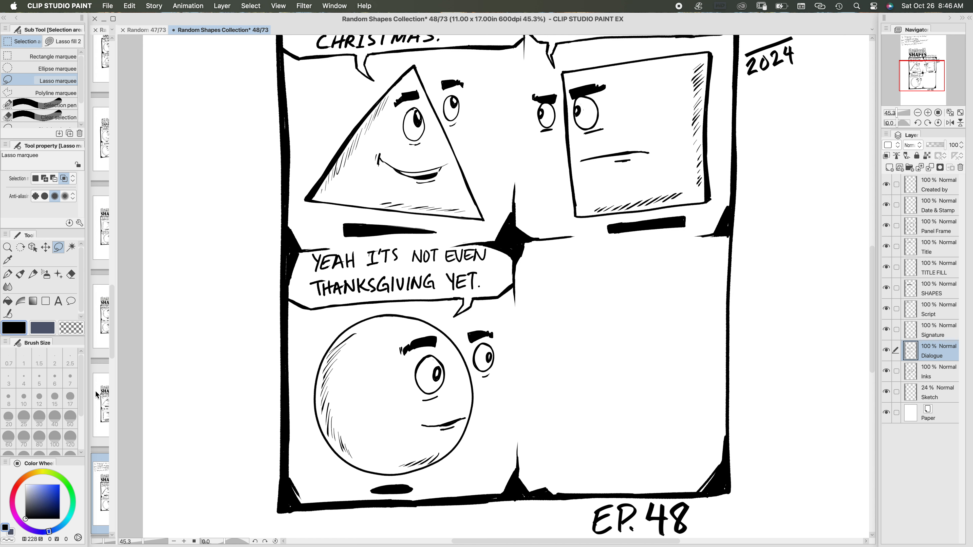
Step: Return to the pen and save the comic
key("p")
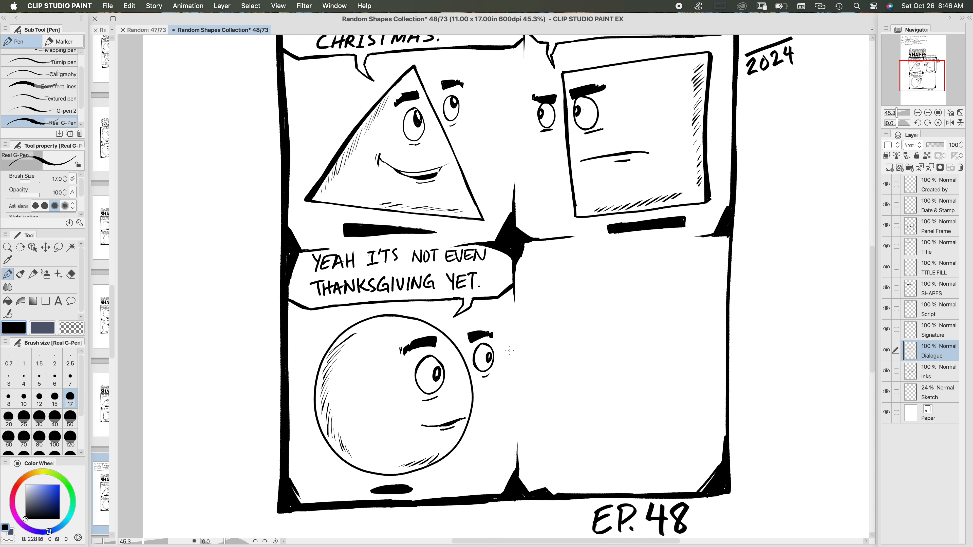
left_click_drag(497, 342, 420, 374)
key("super+s")
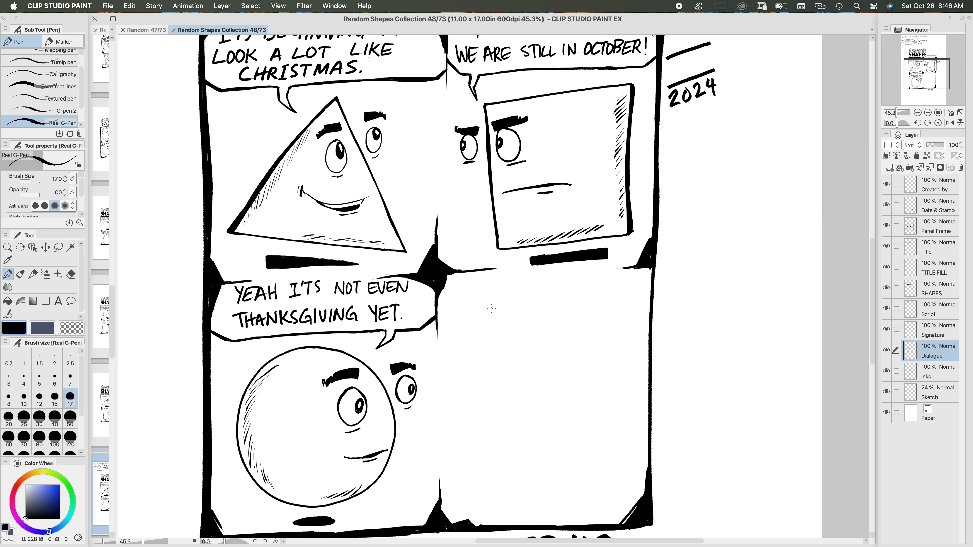
key("minus")
key("minus")
key("asciicircum")
key("asciicircum")
key("asciicircum")
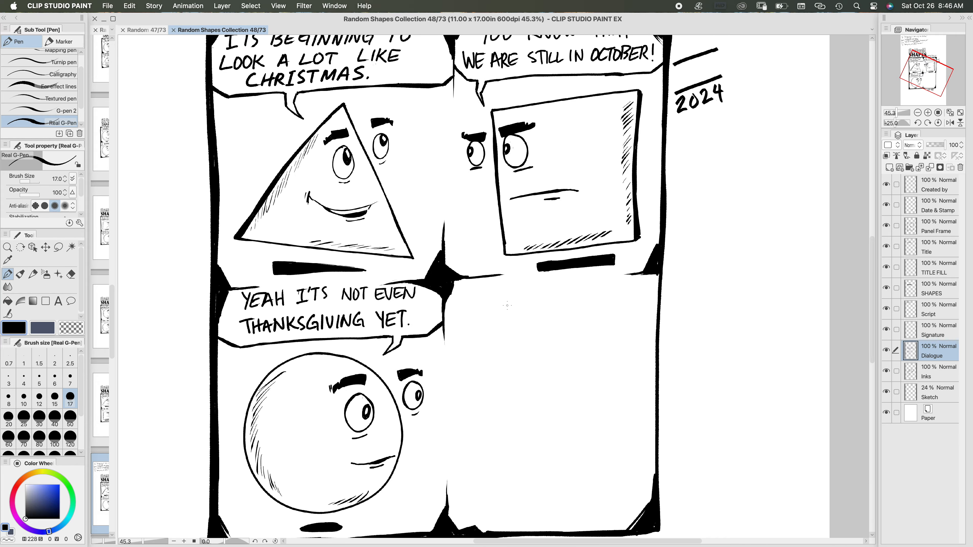
key("minus")
scroll(504, 309, "down", 1)
scroll(504, 308, "down", 6)
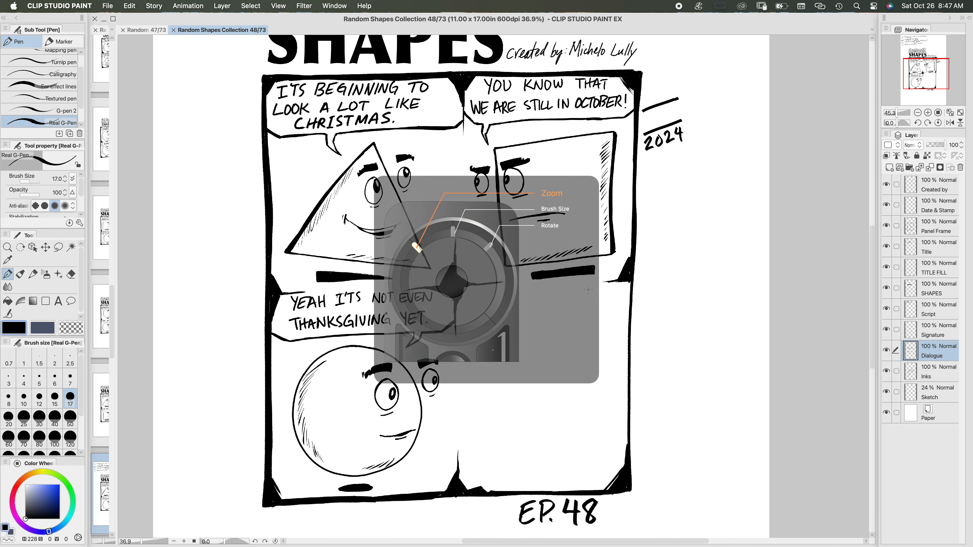
Step: On the Inks layer, lasso the circle's outer eye in the third panel, enlarge it slightly, and deselect it
scroll(544, 332, "up", 3)
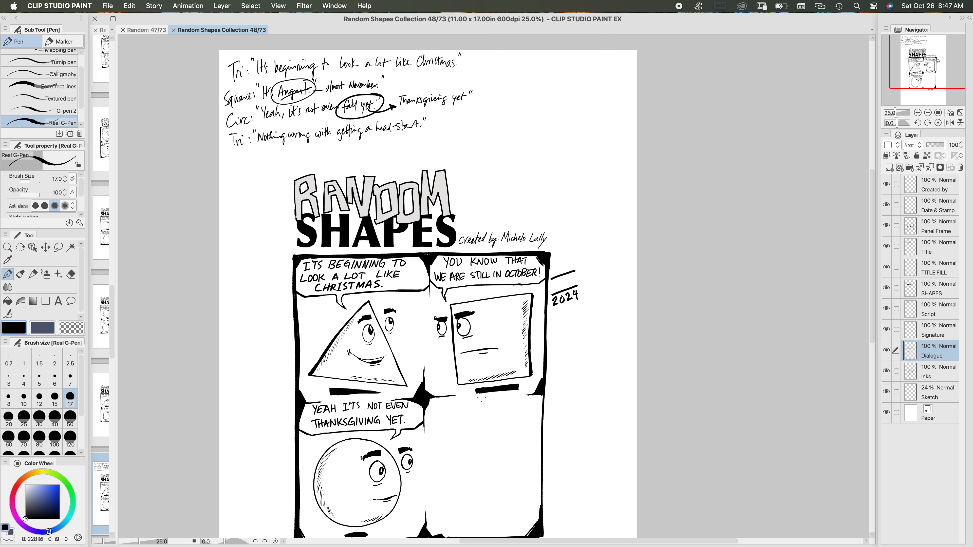
scroll(470, 348, "down", 3)
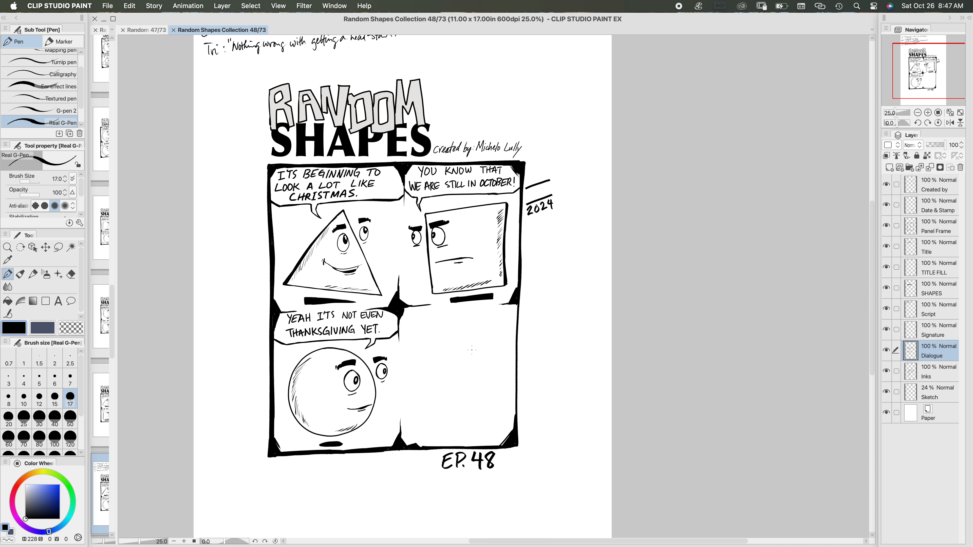
scroll(471, 351, "up", 1)
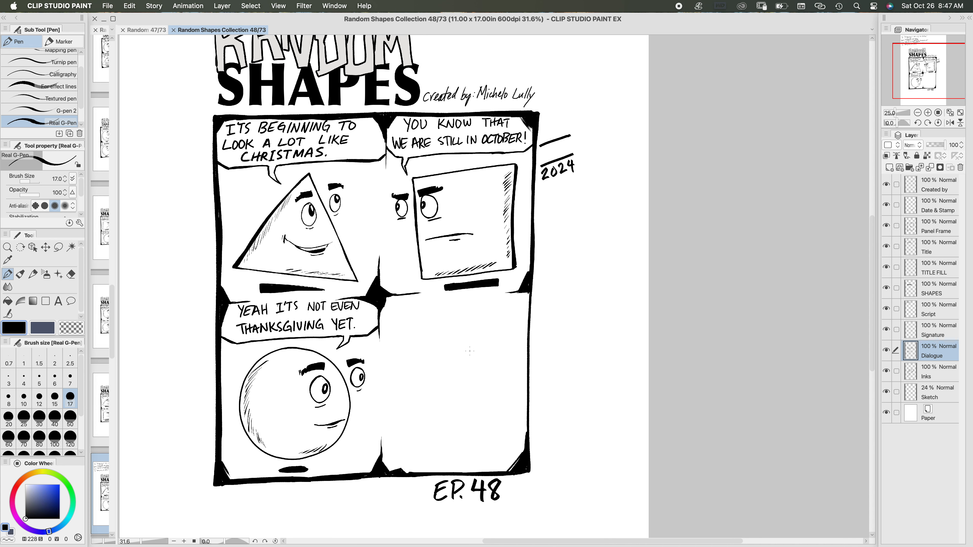
scroll(452, 306, "down", 2)
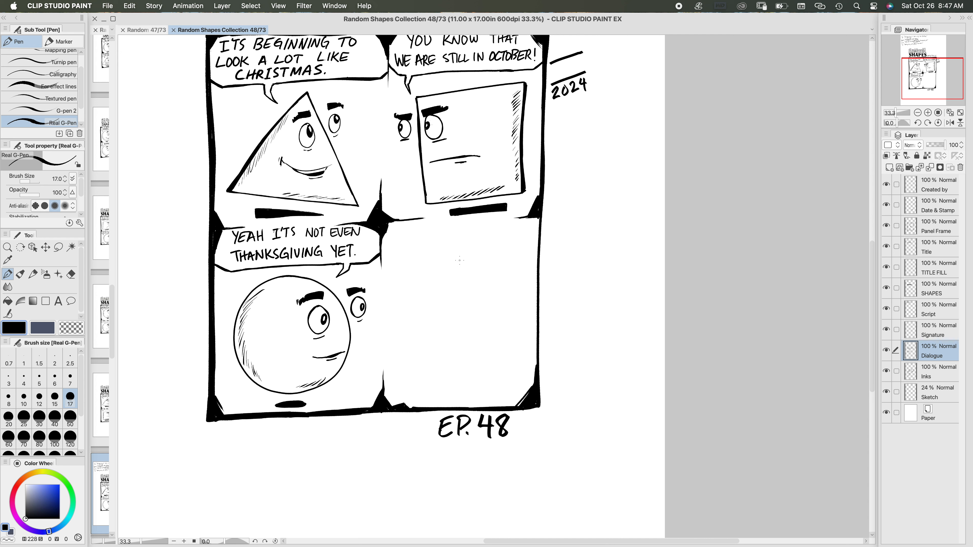
left_click(59, 247)
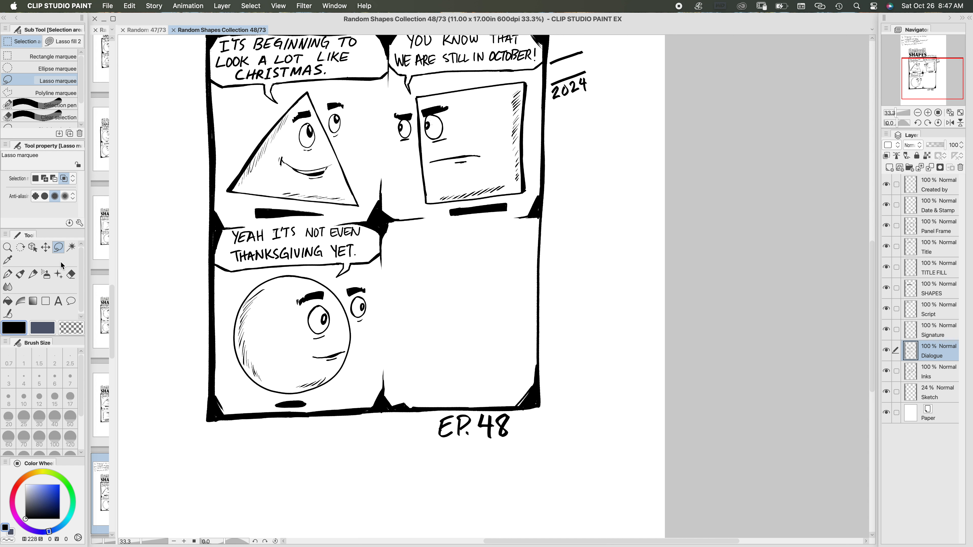
left_click(937, 375)
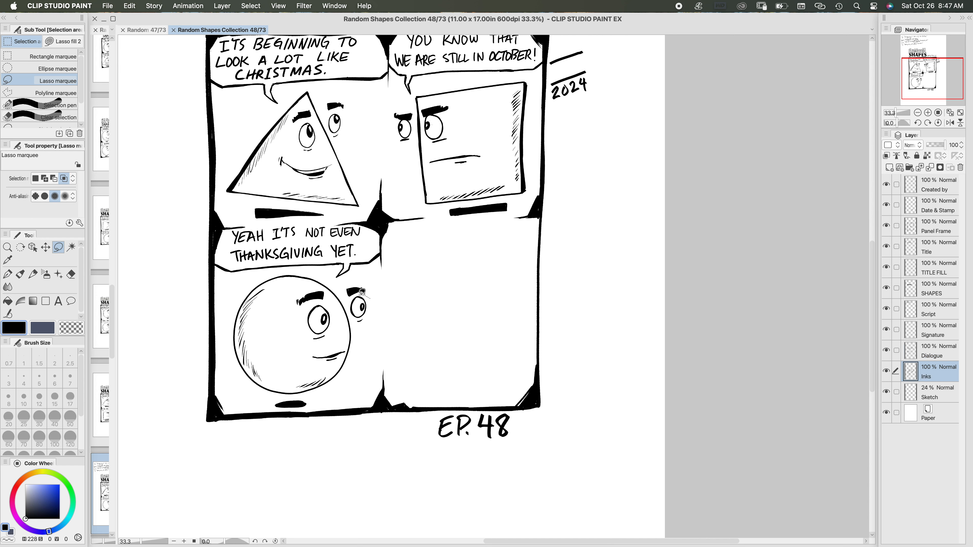
mouse_move(362, 291)
left_mouse_down()
mouse_move(349, 306)
mouse_move(364, 327)
mouse_move(366, 296)
left_mouse_up()
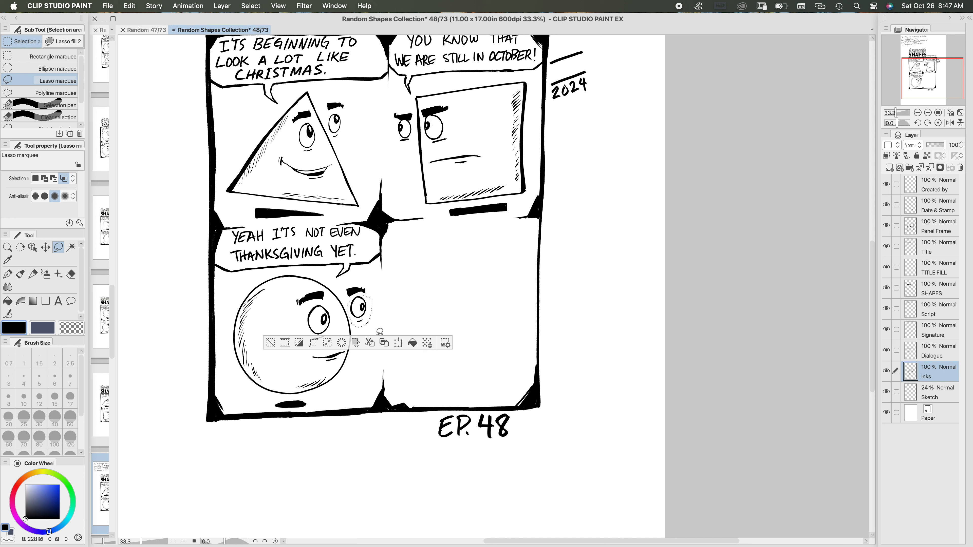
left_click(398, 342)
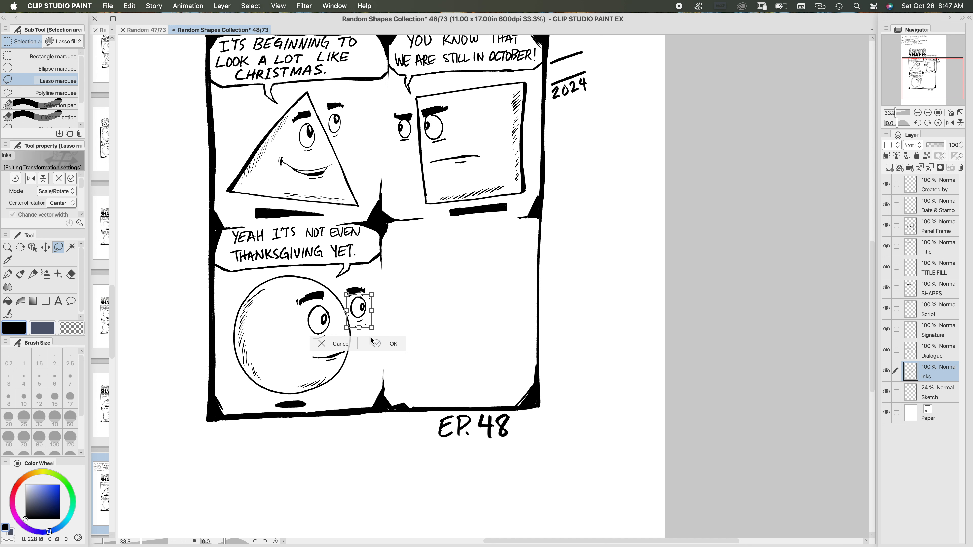
left_click_drag(372, 327, 369, 319)
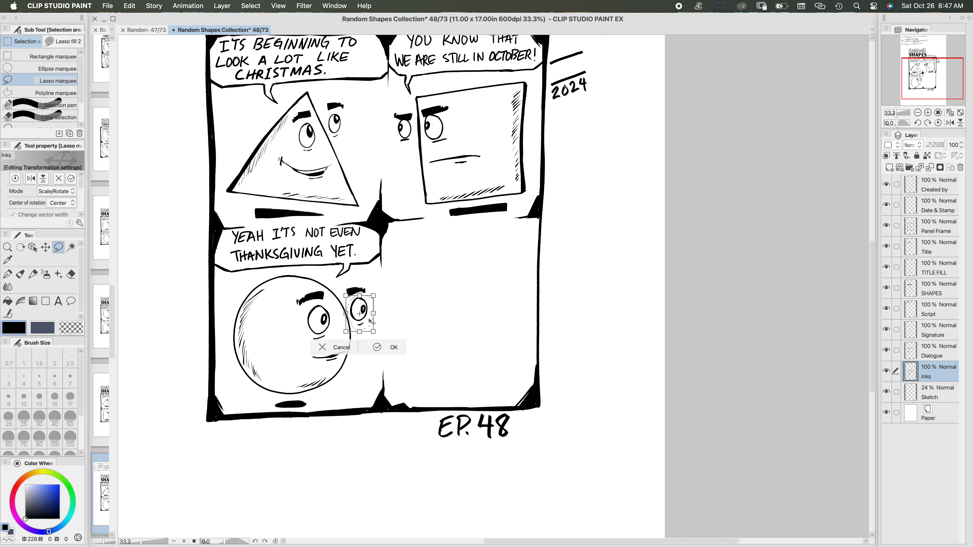
left_click(378, 348)
left_click(271, 347)
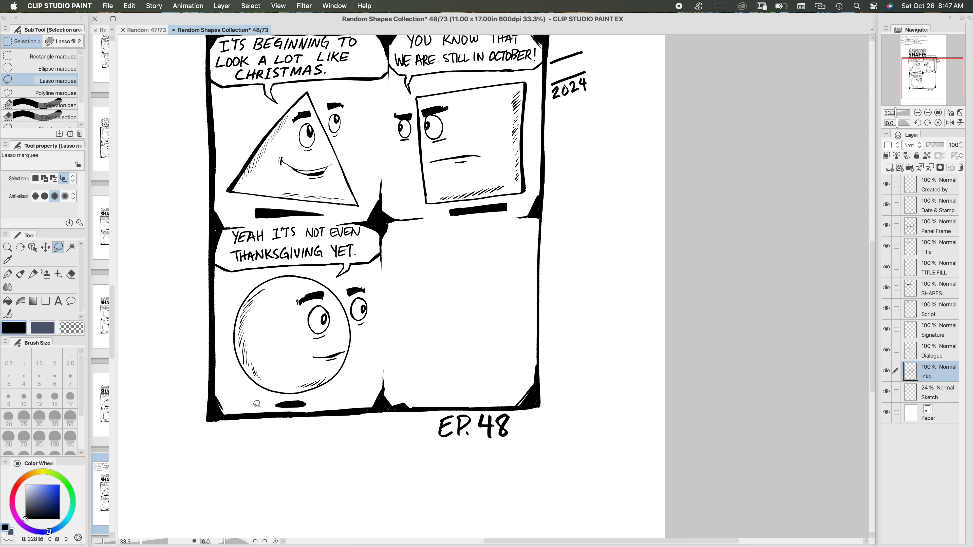
Step: Ink a triangle outline with a bowed upper-right edge in the fourth panel, using the Real G-Pen at size 15
left_click(7, 274)
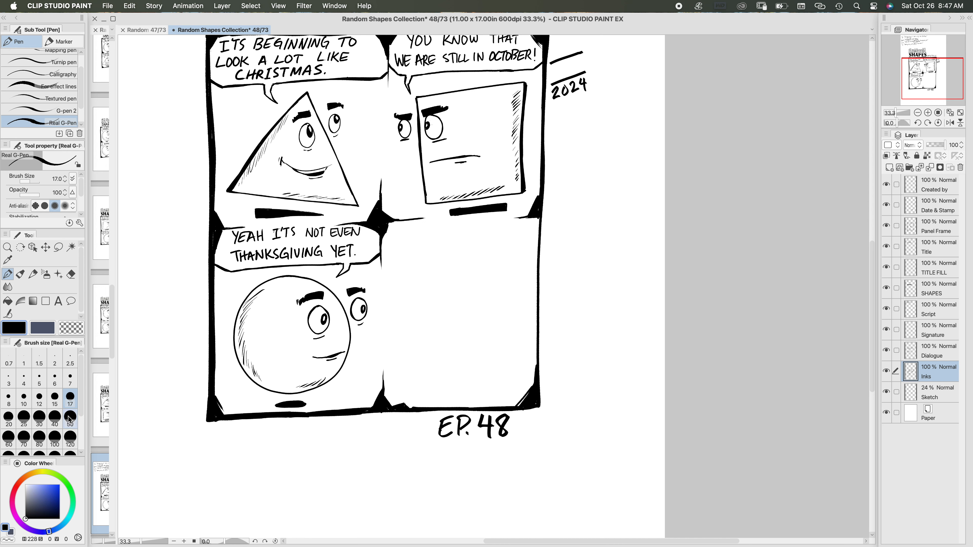
left_click(54, 398)
scroll(492, 307, "up", 1)
scroll(491, 307, "up", 2)
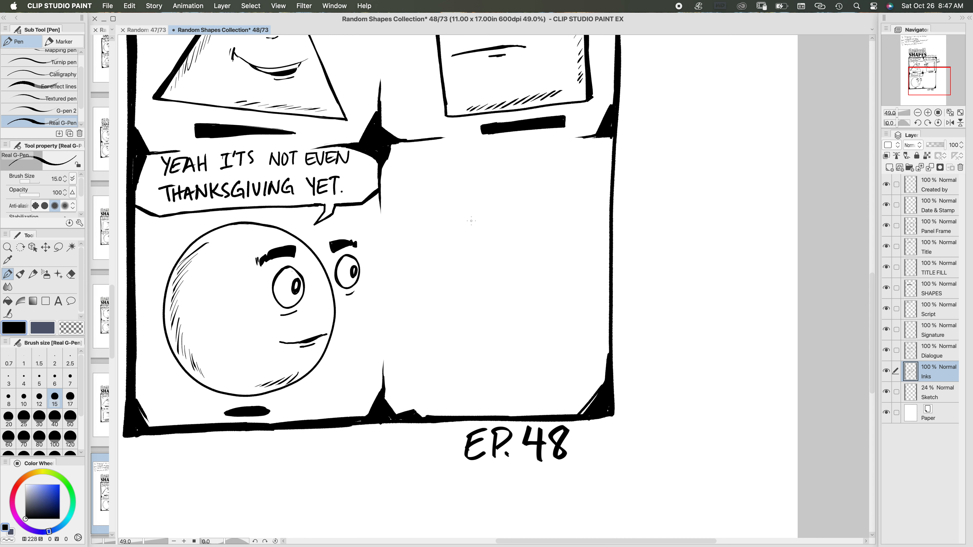
mouse_move(470, 230)
left_mouse_down()
mouse_move(465, 383)
mouse_move(466, 265)
mouse_move(455, 225)
left_mouse_up()
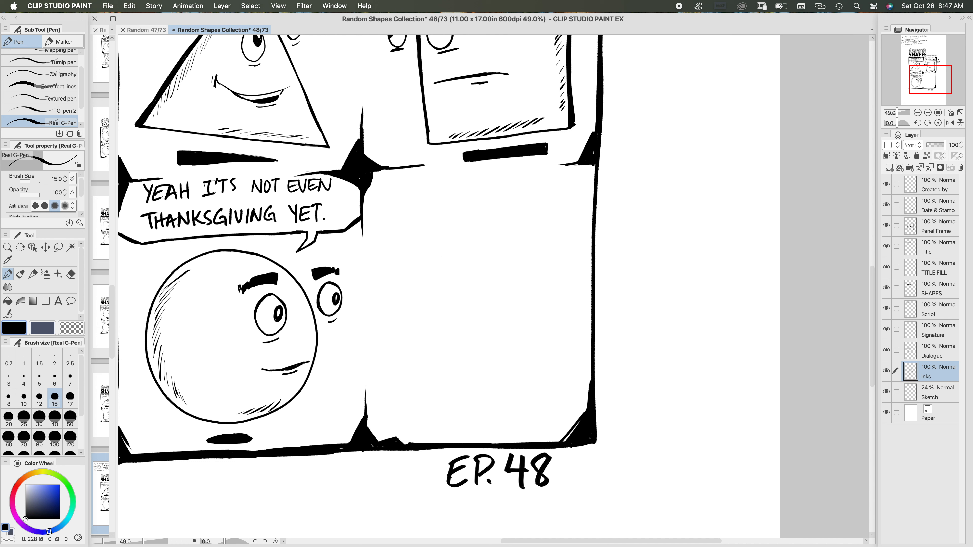
left_click_drag(440, 254, 413, 402)
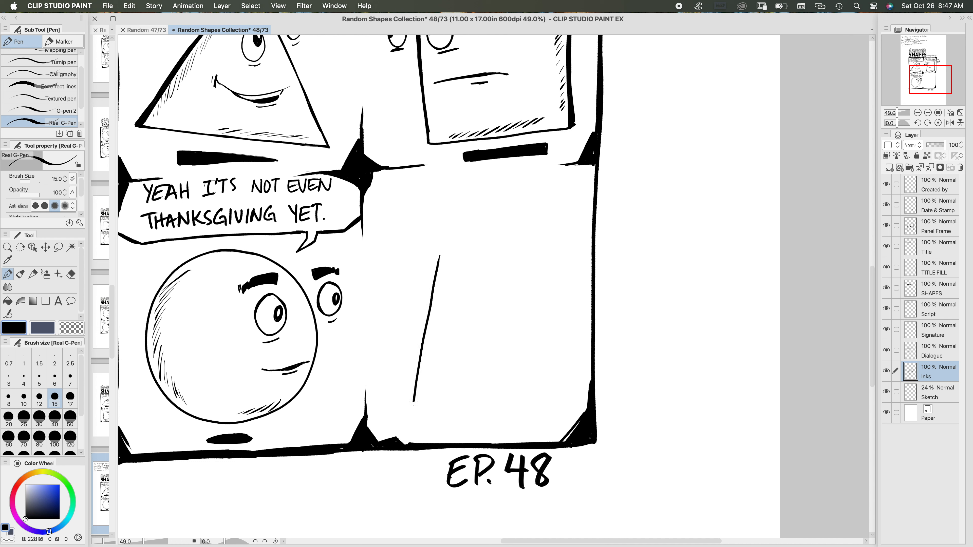
mouse_move(440, 259)
left_mouse_down()
mouse_move(451, 255)
mouse_move(485, 279)
mouse_move(571, 364)
left_mouse_up()
scroll(530, 261, "down", 5)
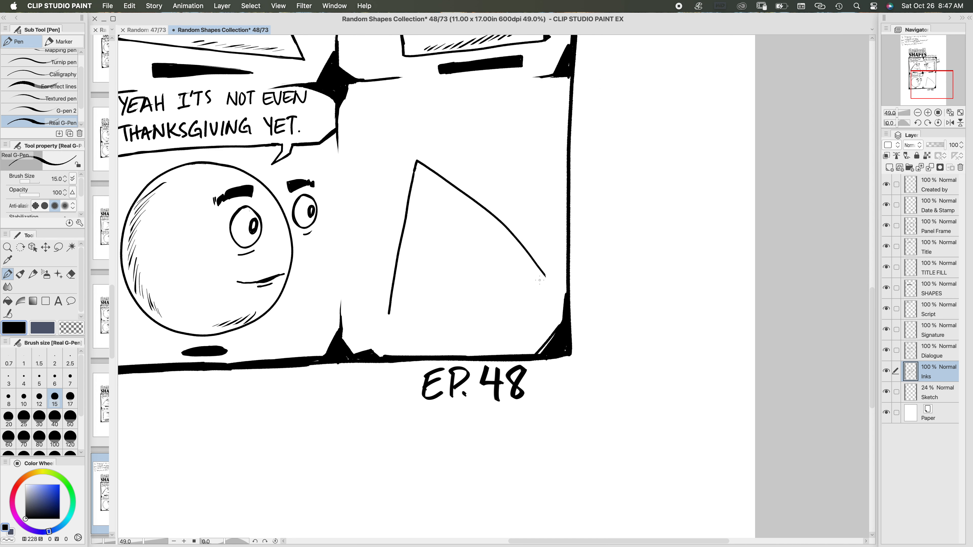
left_click_drag(546, 277, 390, 315)
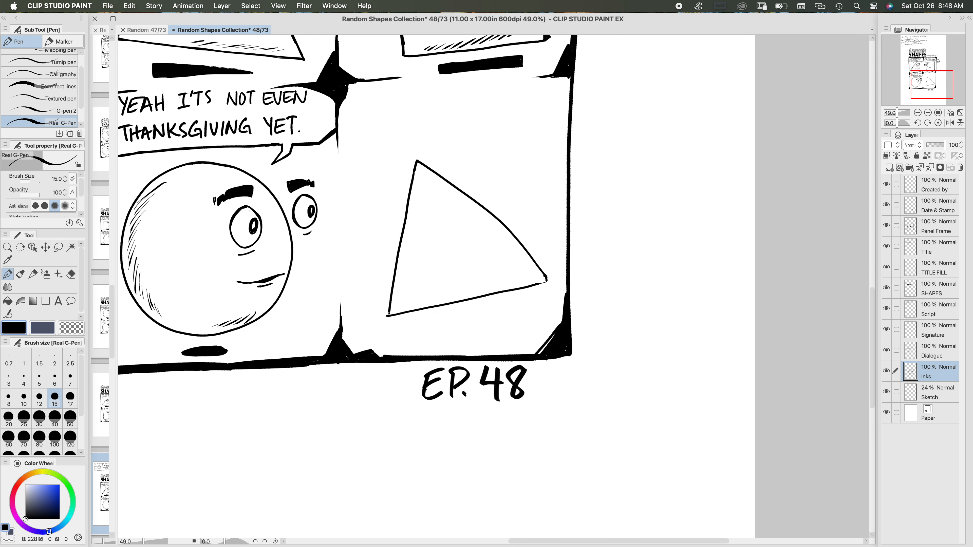
Step: Thicken the triangle's left edge, outline a tapering wedge along its sloping right edge, and fill the wedge black
left_click_drag(414, 170, 386, 314)
left_click_drag(397, 255, 386, 312)
scroll(409, 289, "right", 5)
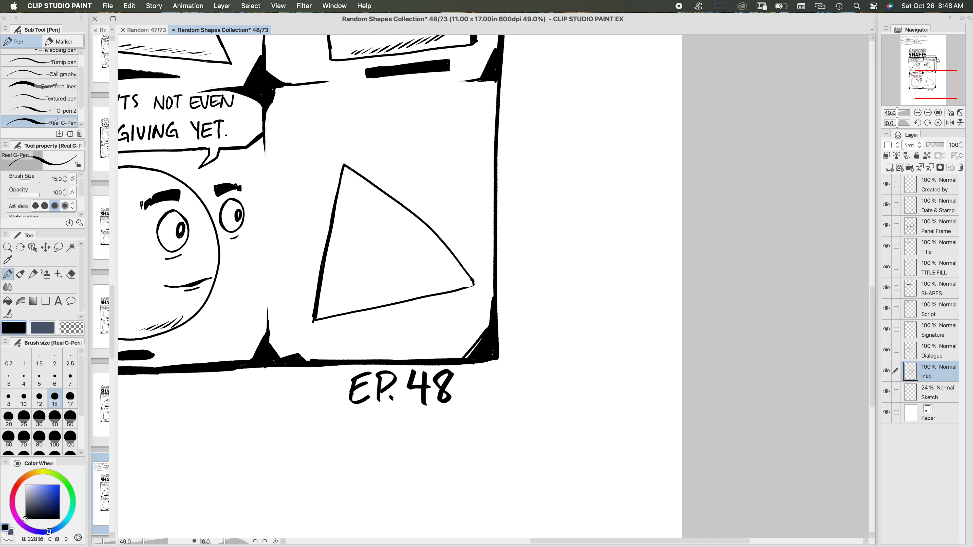
left_click_drag(349, 169, 482, 274)
left_click(7, 300)
left_click(473, 269)
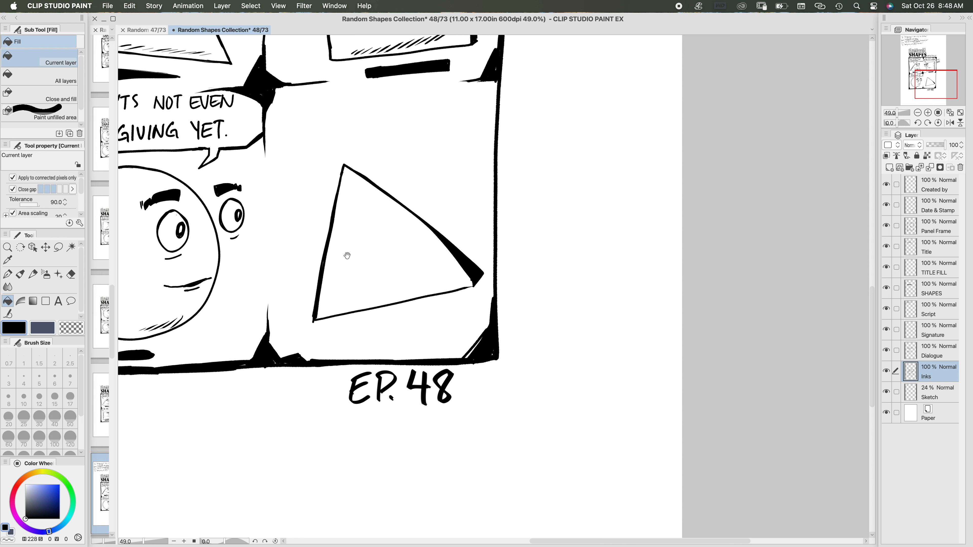
Step: Return to the pen and thicken the left side of the circle's outline in the third panel
left_click_drag(347, 256, 489, 255)
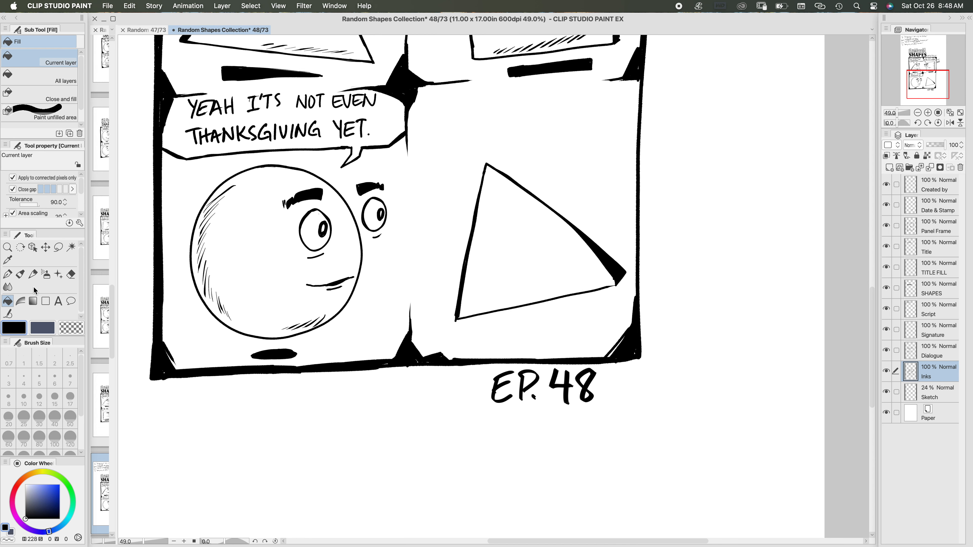
left_click(8, 274)
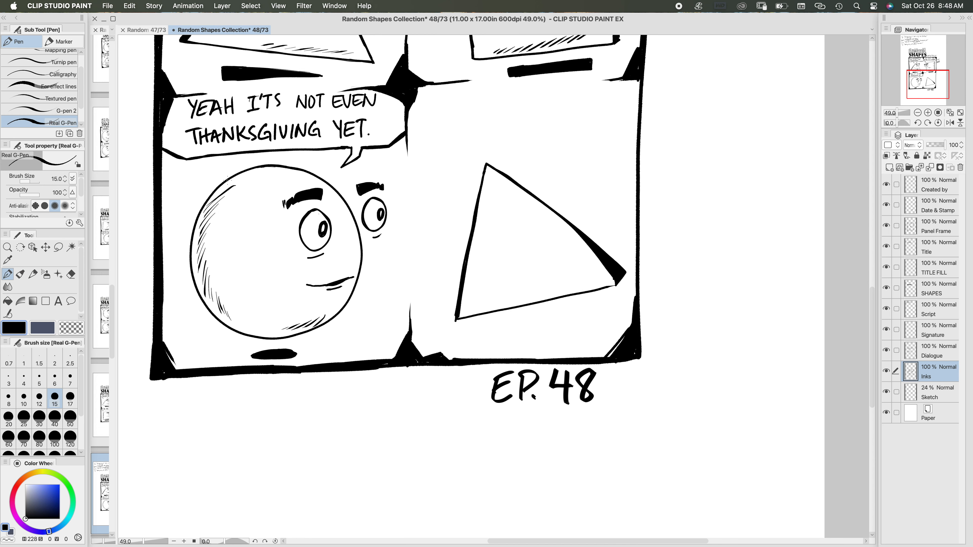
mouse_move(203, 208)
left_mouse_down()
mouse_move(189, 263)
mouse_move(193, 235)
left_mouse_up()
mouse_move(197, 232)
left_mouse_down()
mouse_move(198, 289)
mouse_move(195, 271)
mouse_move(206, 306)
mouse_move(194, 275)
mouse_move(211, 311)
mouse_move(229, 318)
mouse_move(214, 317)
mouse_move(250, 335)
left_mouse_up()
Step: Thicken the triangle's bottom edge and refine the heavy wedge at its right corner with brush size 12
left_click(39, 398)
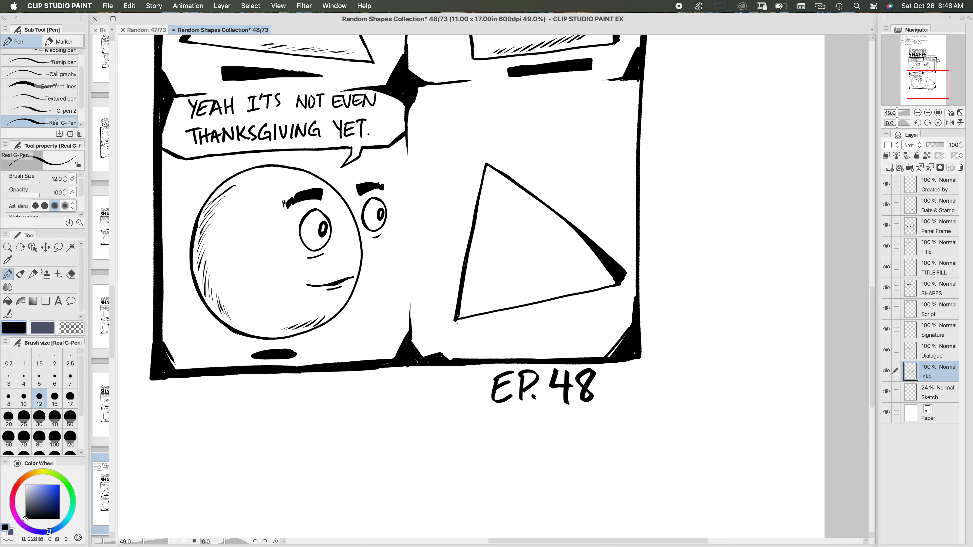
left_click_drag(457, 322, 591, 290)
left_click_drag(623, 276, 621, 279)
scroll(585, 294, "right", 10)
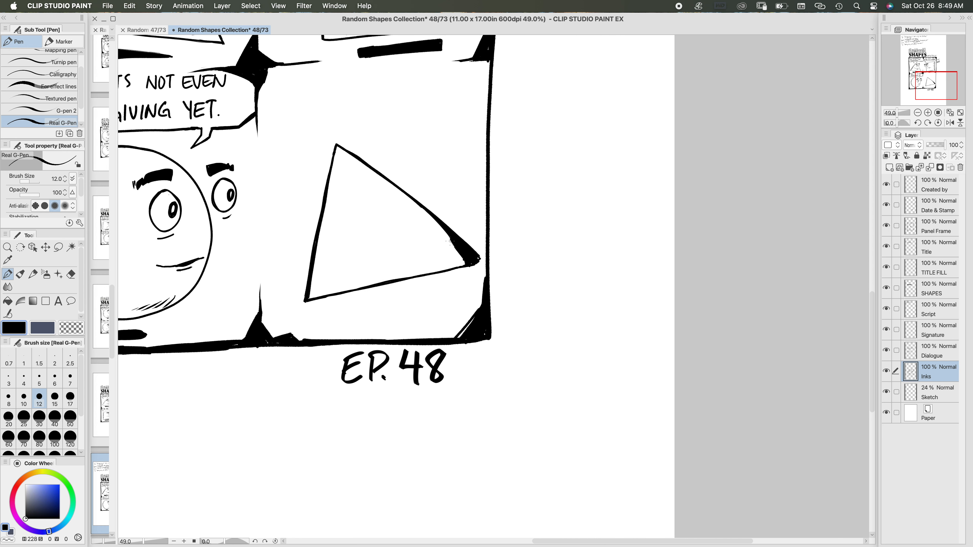
left_click_drag(441, 229, 468, 260)
mouse_move(439, 228)
left_mouse_down()
mouse_move(469, 261)
mouse_move(480, 258)
left_mouse_up()
Step: Lasso the fourth panel's triangle, rotate it slightly clockwise, enlarge it a little, reposition it inside the panel, and deselect it
left_click(58, 248)
mouse_move(353, 121)
left_mouse_down()
mouse_move(290, 235)
mouse_move(438, 307)
mouse_move(446, 151)
mouse_move(348, 124)
left_mouse_up()
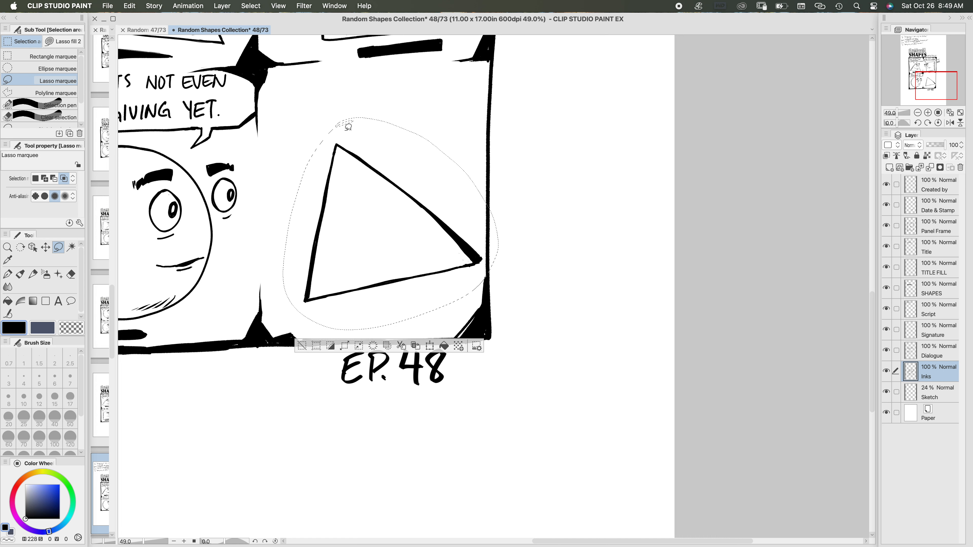
left_click(430, 345)
left_click_drag(412, 252, 404, 249)
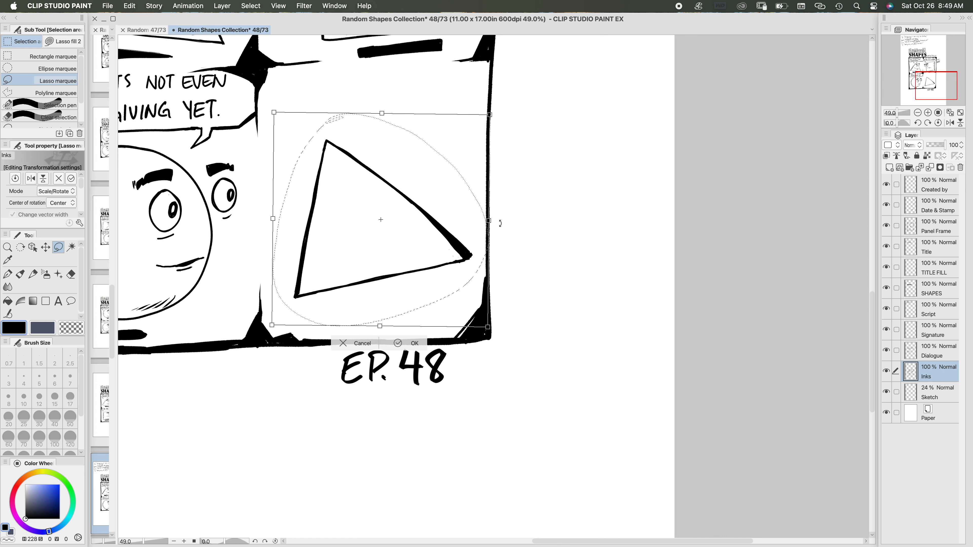
left_click_drag(500, 223, 501, 227)
left_click_drag(407, 286, 408, 293)
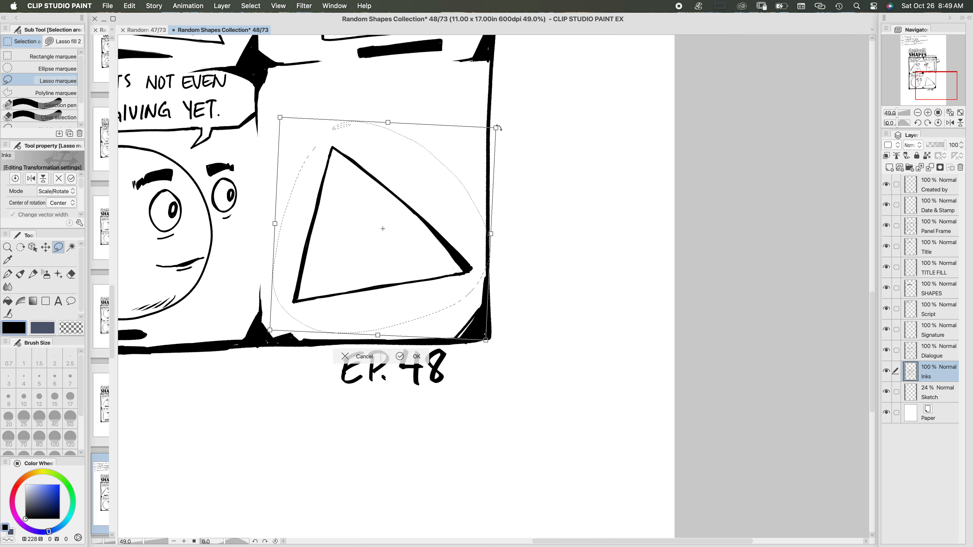
left_click_drag(497, 128, 501, 122)
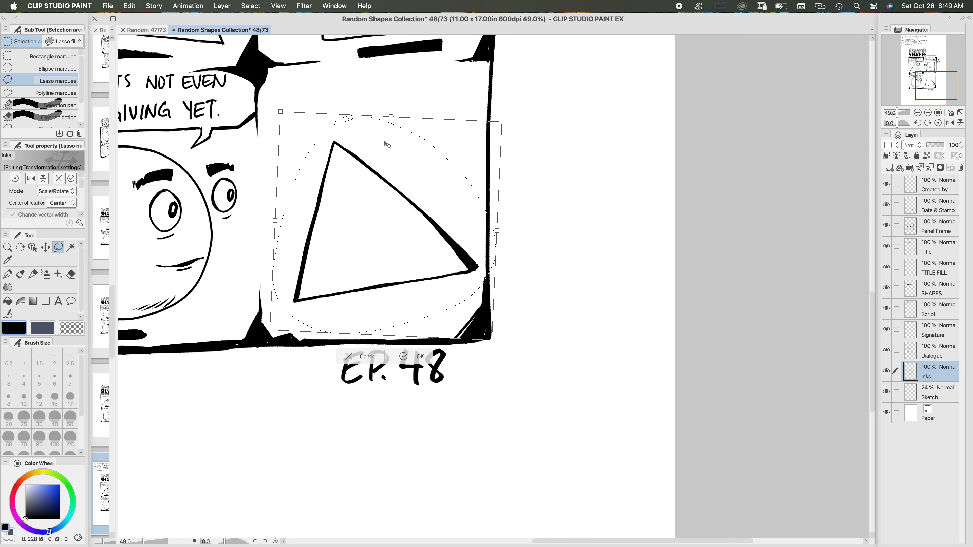
left_click_drag(393, 117, 398, 111)
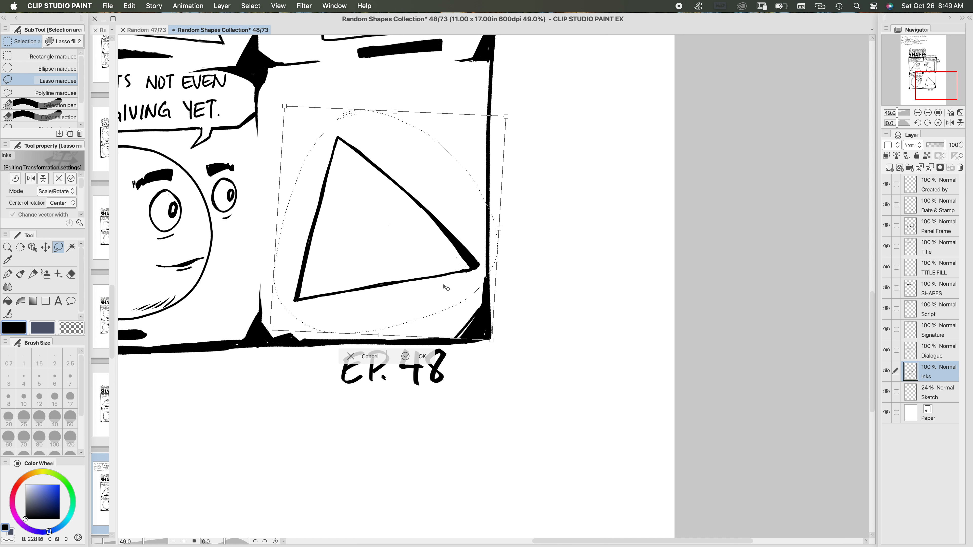
left_click_drag(446, 287, 443, 291)
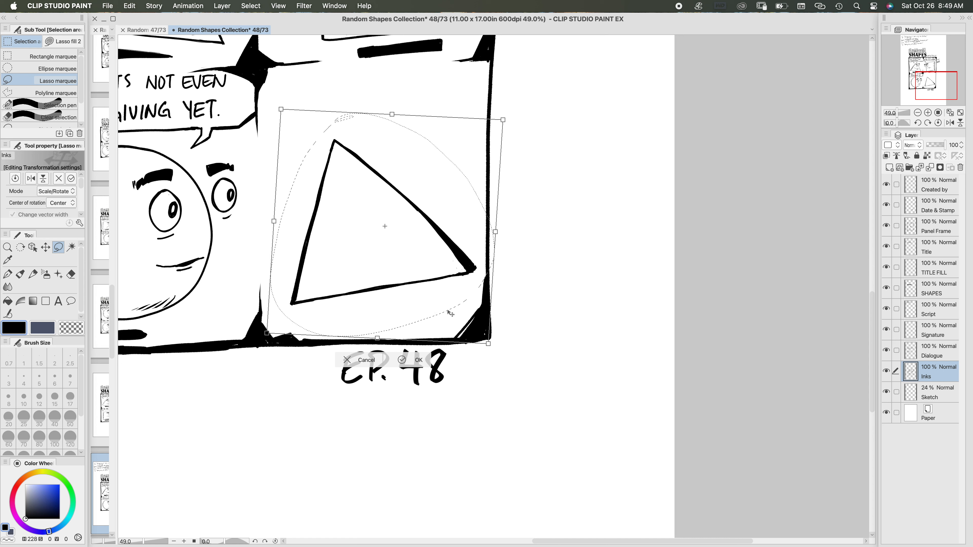
left_click(404, 364)
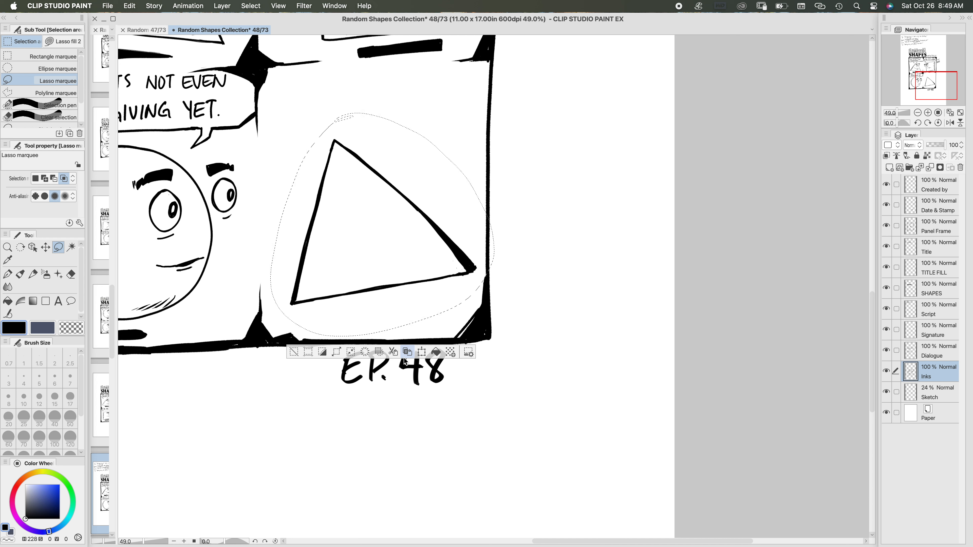
left_click(296, 344)
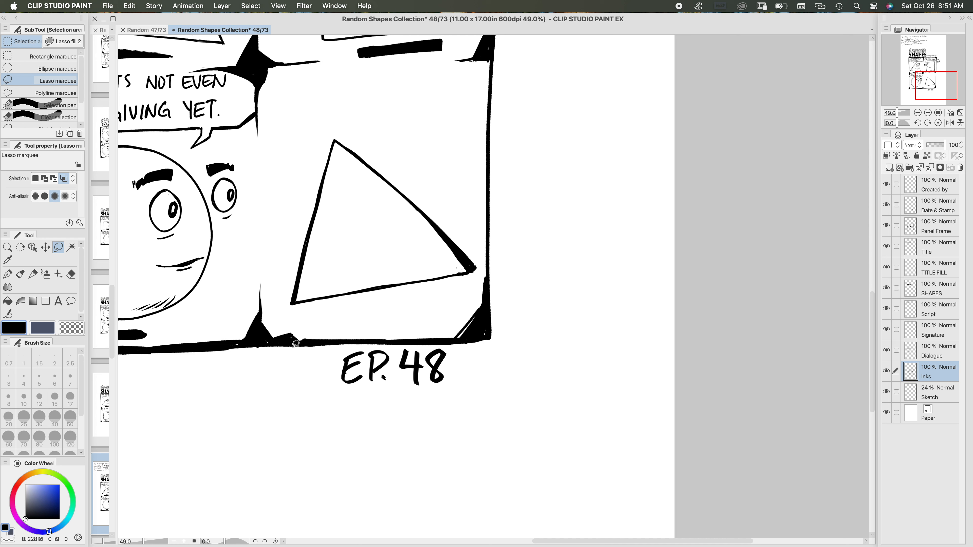
Step: Ink two oval eyes for the fourth panel's triangle, one inside its sloping edge with a crease beneath and one just outside it
left_click(10, 277)
left_click_drag(424, 179, 456, 184)
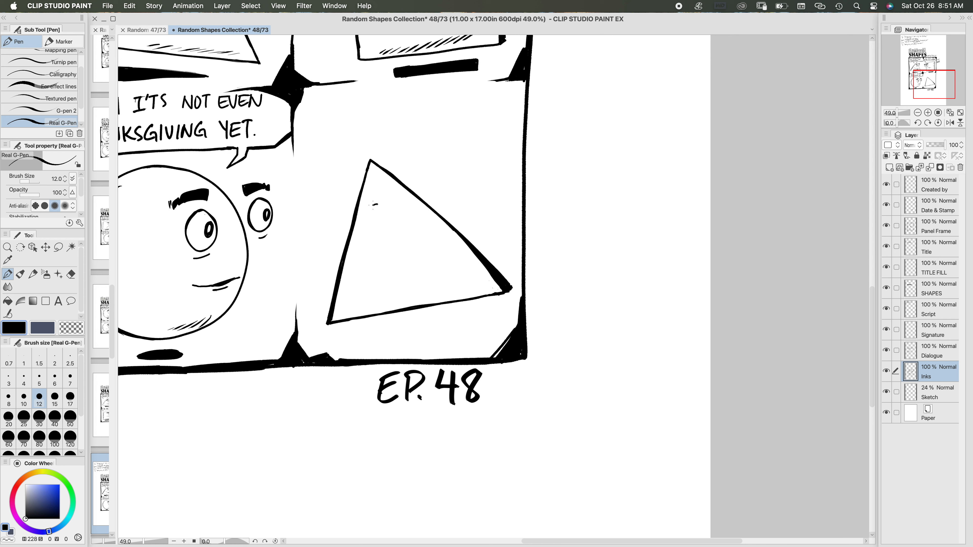
mouse_move(373, 204)
left_mouse_down()
mouse_move(364, 224)
mouse_move(372, 239)
mouse_move(386, 225)
mouse_move(381, 205)
left_mouse_up()
left_click_drag(370, 242, 386, 238)
mouse_move(337, 195)
left_mouse_down()
mouse_move(325, 210)
mouse_move(335, 221)
mouse_move(346, 199)
mouse_move(329, 200)
left_mouse_up()
Step: Lasso the eye outside the triangle, rotate and nudge it slightly closer to the edge, apply the transform, and deselect it
left_click(58, 247)
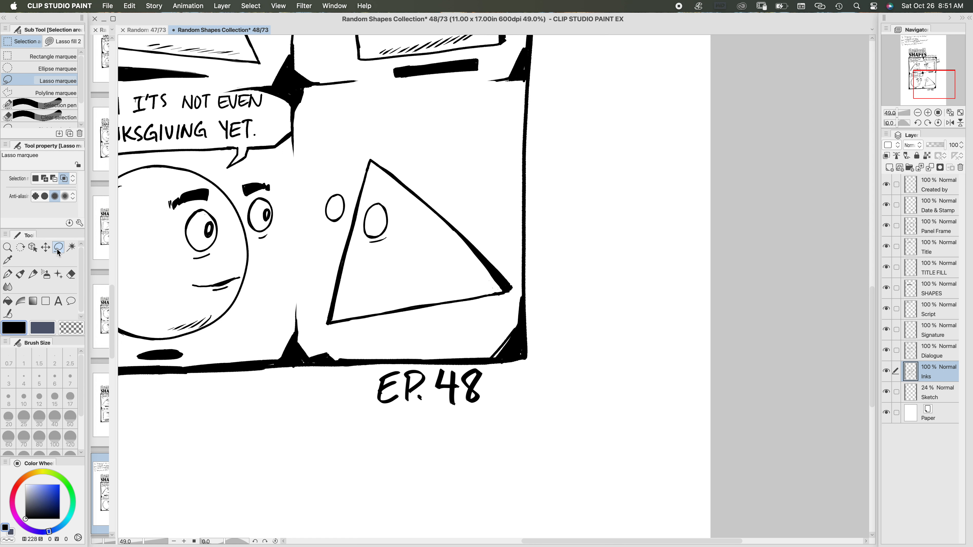
mouse_move(347, 185)
left_mouse_down()
mouse_move(324, 194)
mouse_move(323, 231)
mouse_move(346, 214)
mouse_move(347, 184)
left_mouse_up()
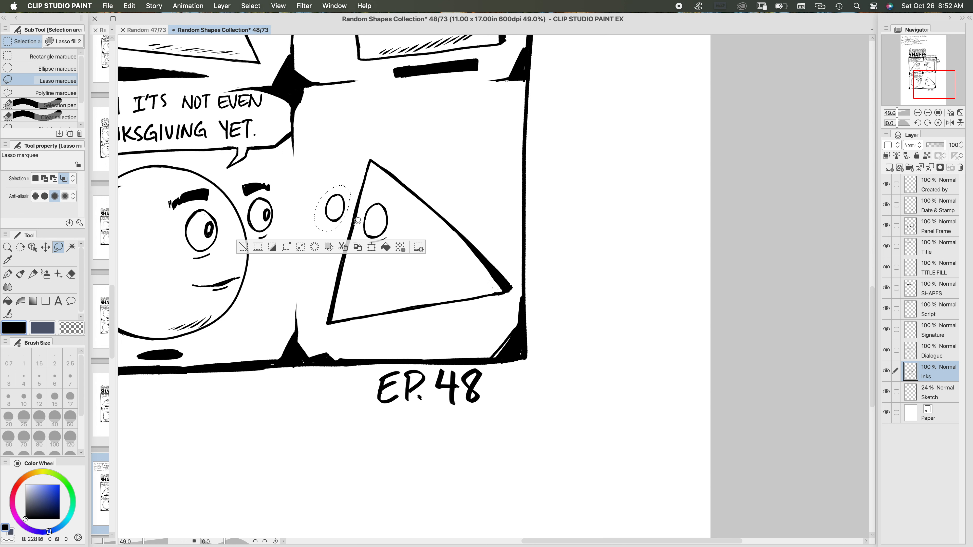
left_click(370, 248)
mouse_move(352, 235)
left_mouse_down()
mouse_move(361, 209)
mouse_move(346, 228)
left_mouse_up()
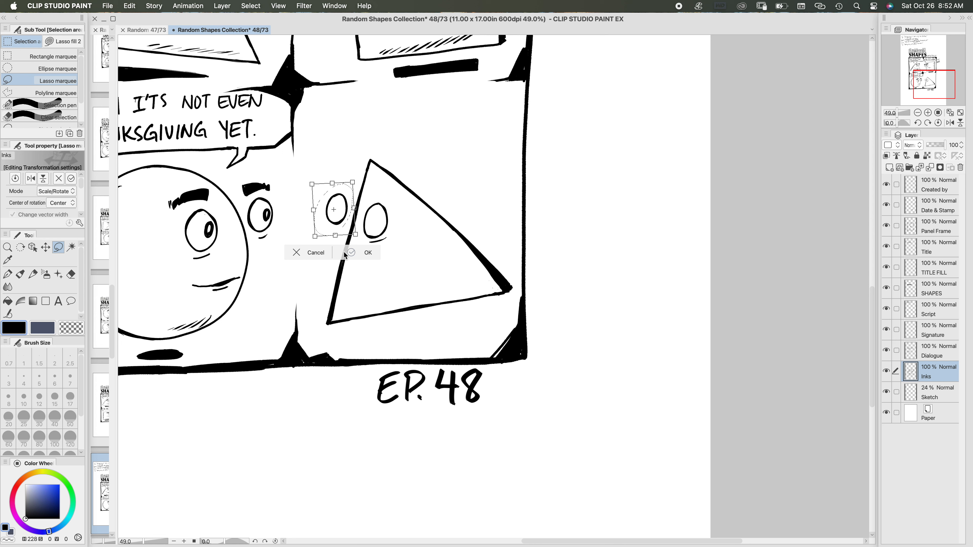
left_click(353, 252)
left_click(251, 255)
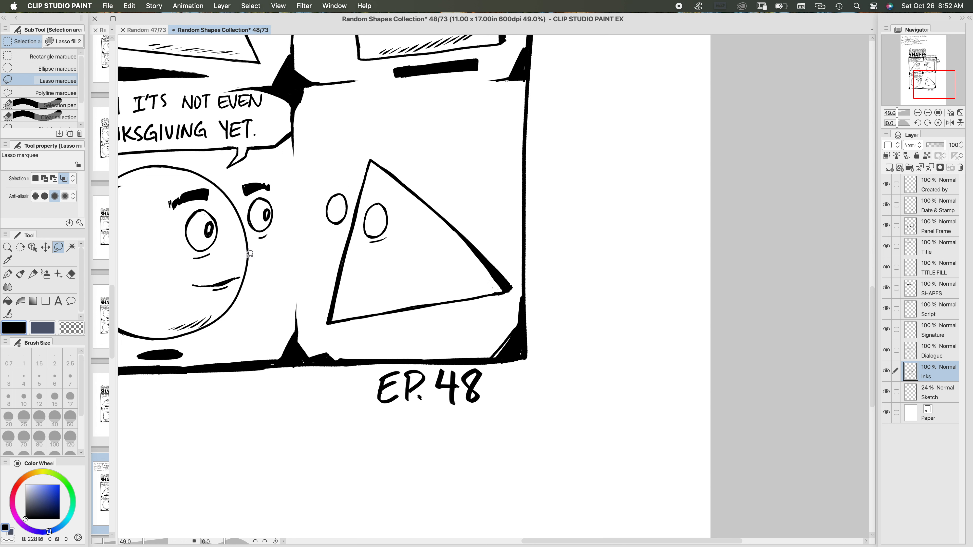
Step: Add a crease under the outer eye, draw pupils in both eyes, and ink a solid black eyebrow above the outer eye
left_click(13, 277)
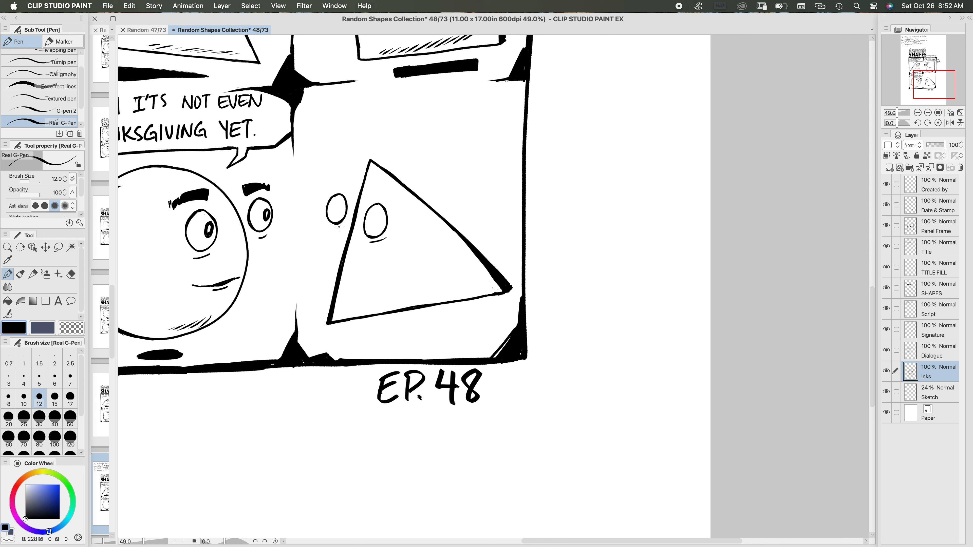
left_click_drag(340, 227, 326, 229)
mouse_move(369, 217)
left_mouse_down()
mouse_move(370, 226)
mouse_move(374, 215)
mouse_move(368, 223)
mouse_move(369, 214)
mouse_move(334, 204)
left_mouse_up()
left_click_drag(339, 176, 329, 186)
left_click(8, 301)
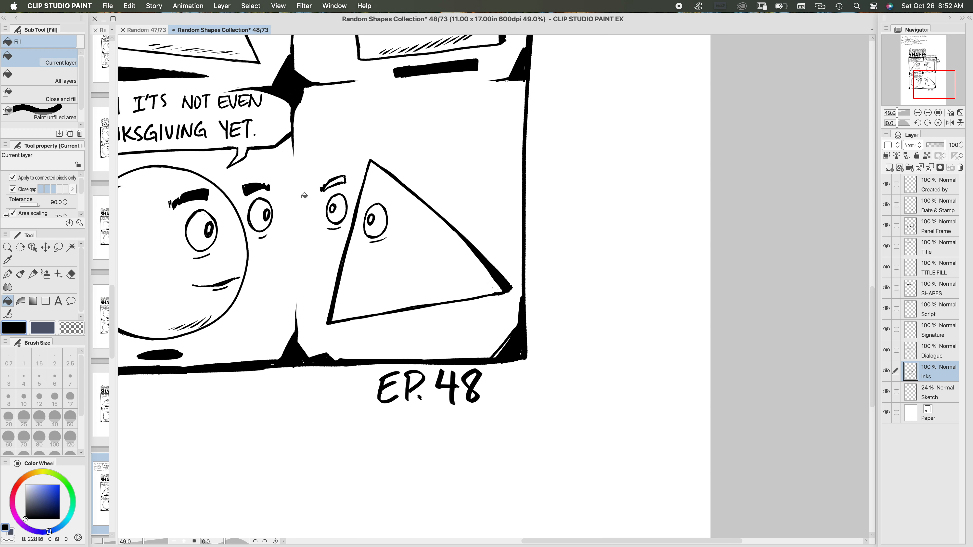
left_click(342, 179)
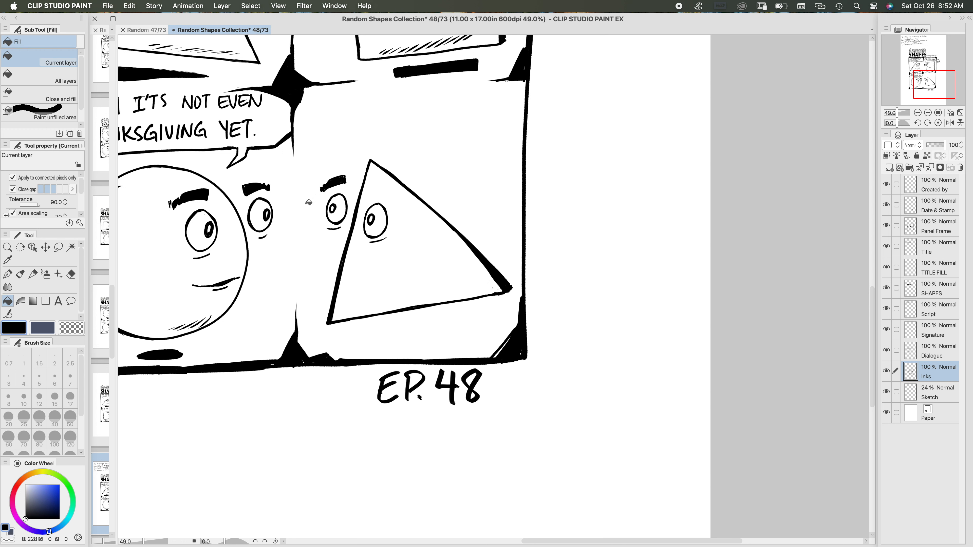
Step: Outline the eyebrow above the eye inside the triangle with the pen and fill it black
left_click(8, 274)
mouse_move(374, 184)
left_mouse_down()
mouse_move(394, 202)
mouse_move(373, 193)
left_mouse_up()
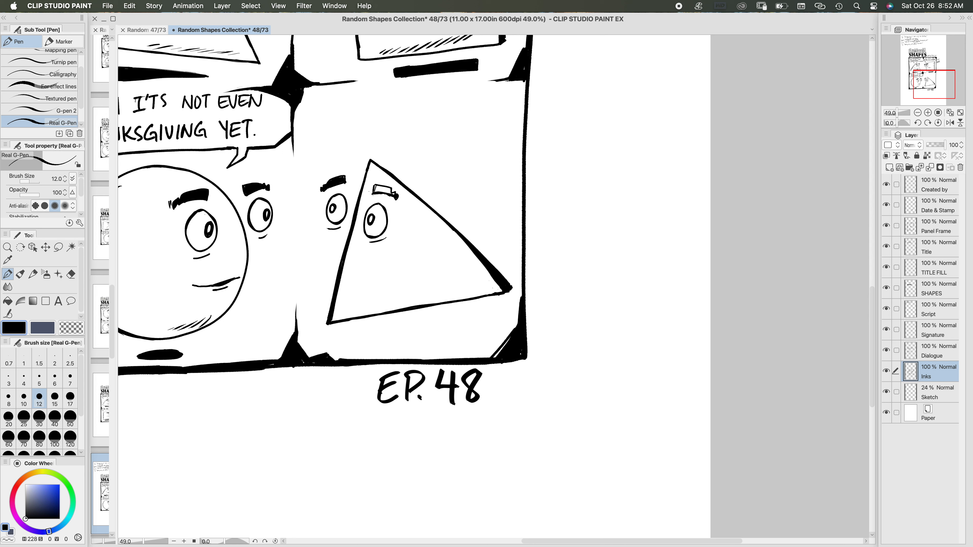
left_click(8, 301)
left_click(384, 188)
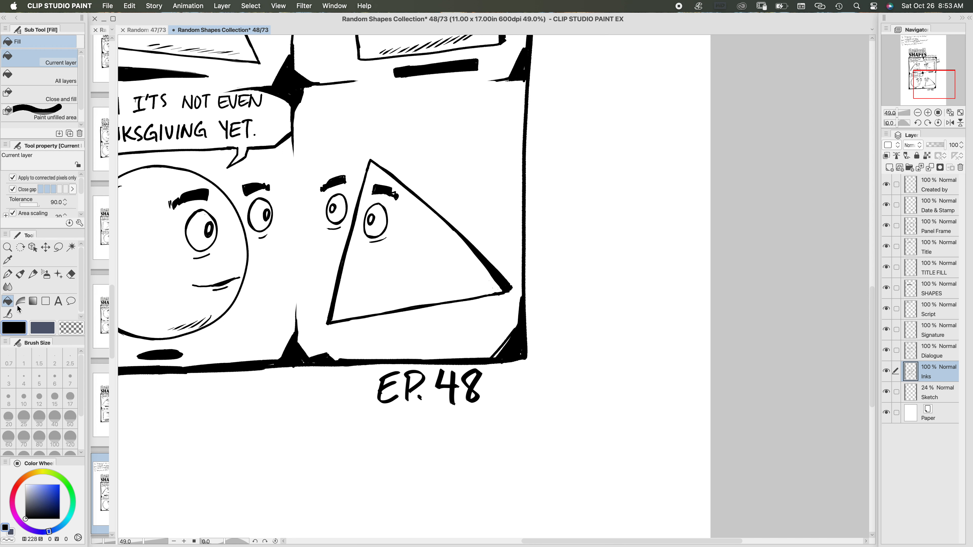
Step: Draw a long smile curving up to one side across the triangle with the pen at brush size 8
left_click(8, 274)
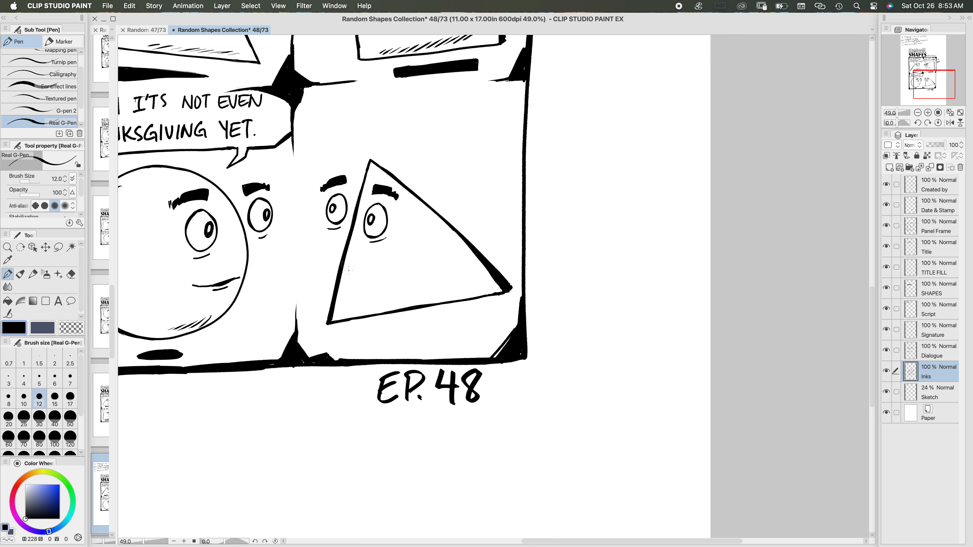
left_click(8, 399)
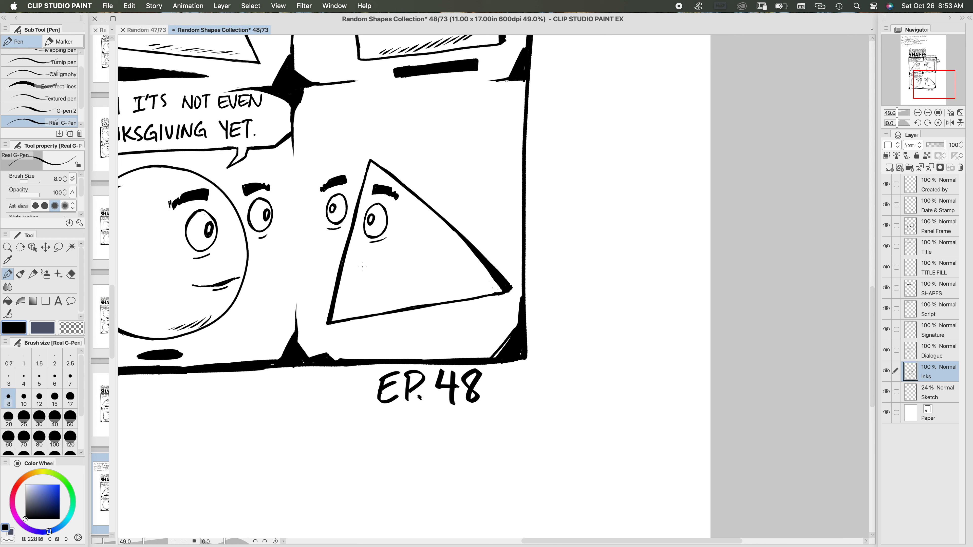
left_click_drag(353, 269, 423, 255)
Step: Hatch shading along the triangle's sloping right edge and its bottom edge, and add a short lip line under the smile
left_click_drag(425, 208, 431, 220)
left_click_drag(434, 215, 443, 236)
left_click_drag(443, 225, 458, 249)
left_click_drag(456, 240, 468, 264)
left_click_drag(466, 246, 484, 276)
left_click_drag(483, 267, 489, 284)
left_click_drag(430, 301, 445, 292)
mouse_move(416, 307)
left_mouse_down()
mouse_move(437, 295)
mouse_move(426, 297)
left_mouse_up()
mouse_move(400, 305)
left_mouse_down()
mouse_move(413, 298)
mouse_move(405, 300)
left_mouse_up()
mouse_move(374, 315)
left_mouse_down()
mouse_move(394, 303)
mouse_move(374, 307)
left_mouse_up()
left_click_drag(349, 318, 367, 307)
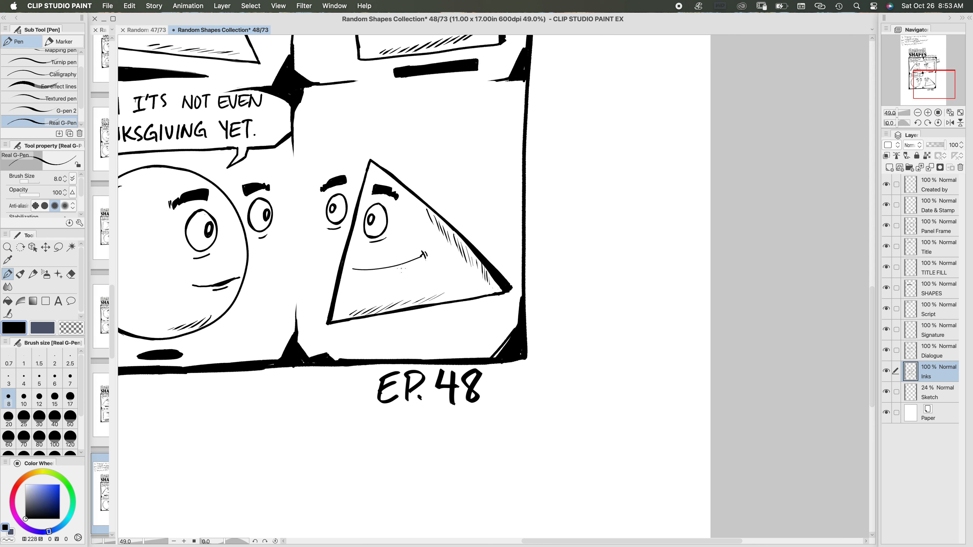
left_click_drag(396, 270, 413, 265)
Step: Outline a tapering ground shadow beneath the fourth panel's triangle and fill it black
scroll(467, 295, "down", 2)
mouse_move(394, 296)
left_mouse_down()
mouse_move(419, 293)
mouse_move(386, 298)
mouse_move(486, 284)
mouse_move(475, 297)
mouse_move(392, 300)
left_mouse_up()
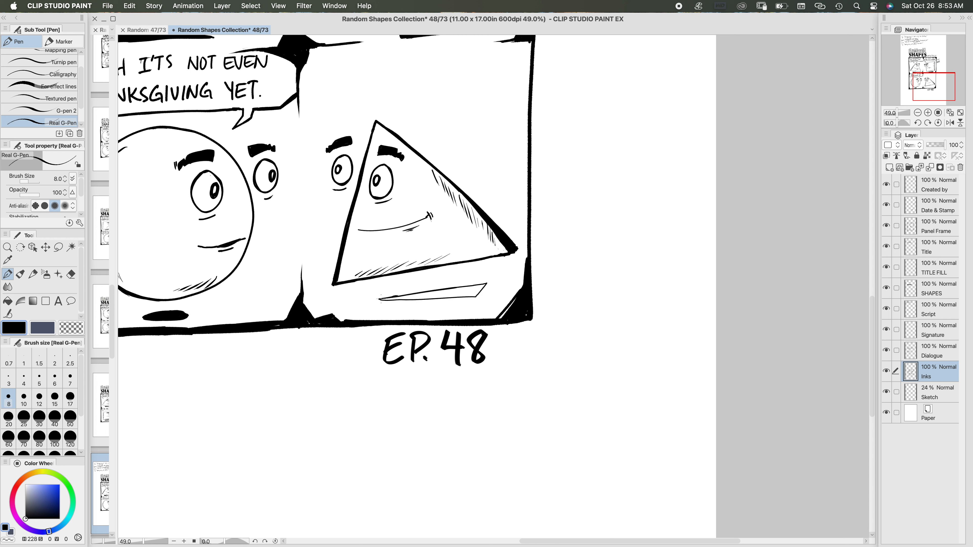
left_click(8, 300)
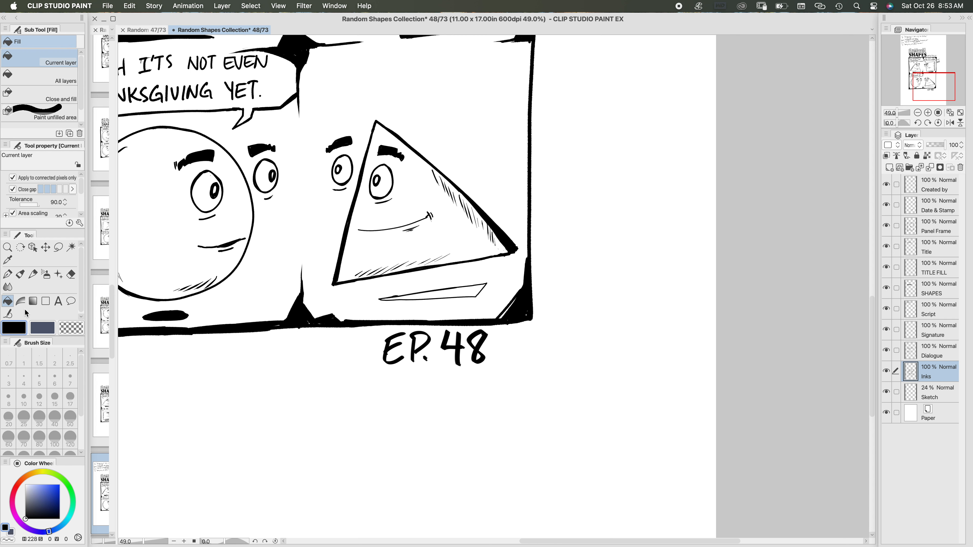
left_click(480, 289)
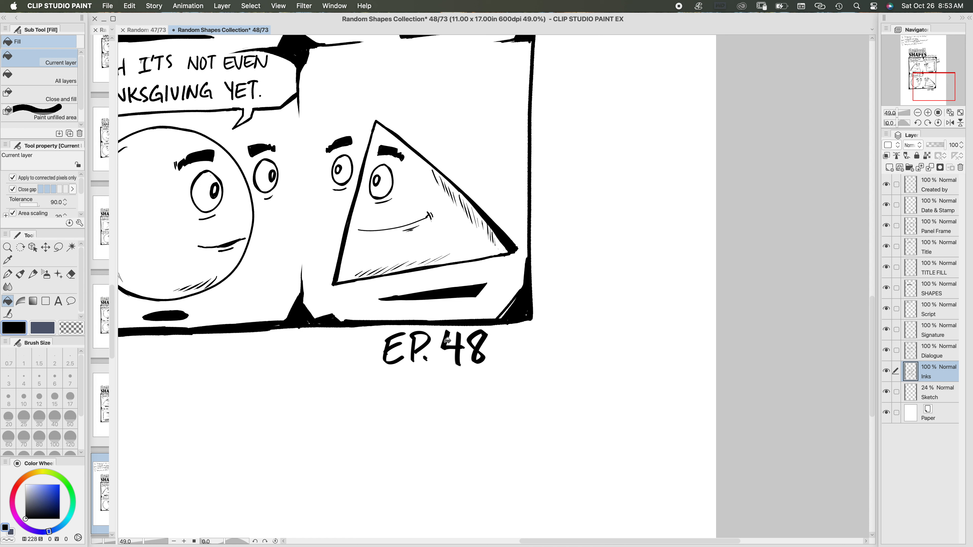
Step: On the Dialogue layer, draw the fourth panel's balloon edge with angled corners and a tail gap using pen size 17
left_click(7, 275)
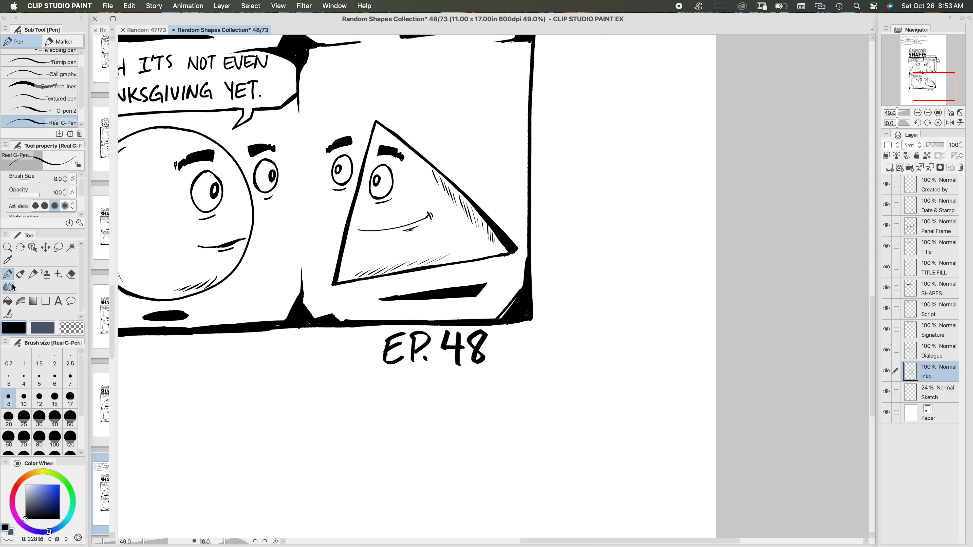
left_click(932, 357)
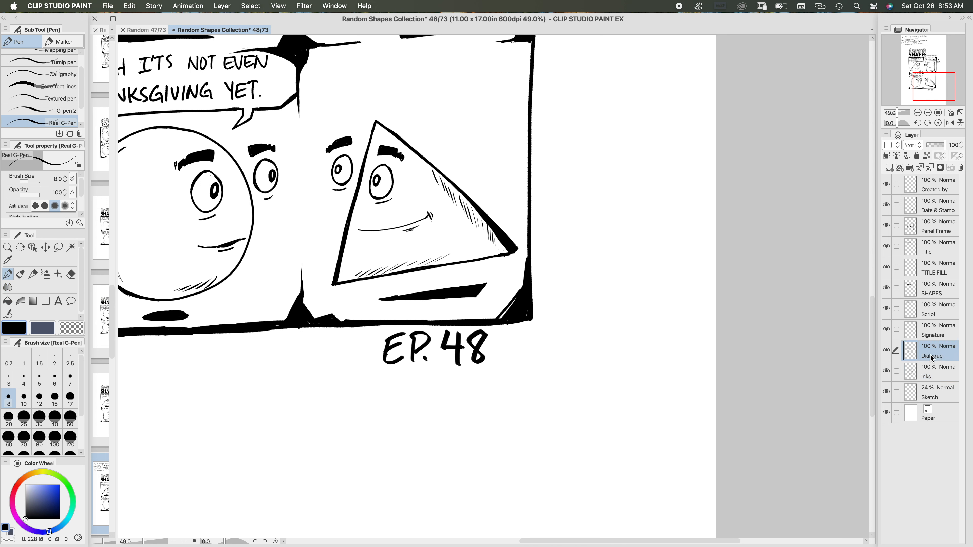
left_click(70, 399)
scroll(400, 290, "up", 5)
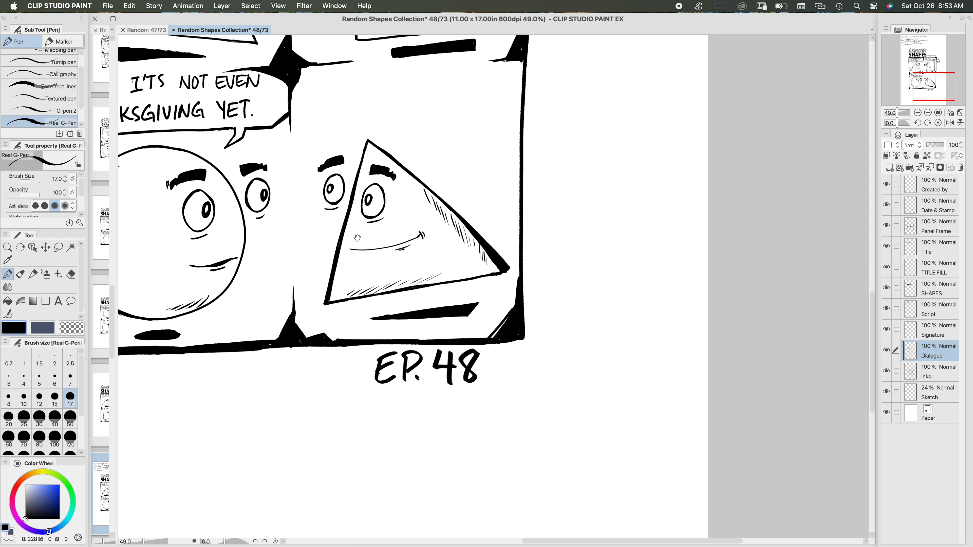
scroll(400, 290, "down", 1)
scroll(363, 196, "up", 3)
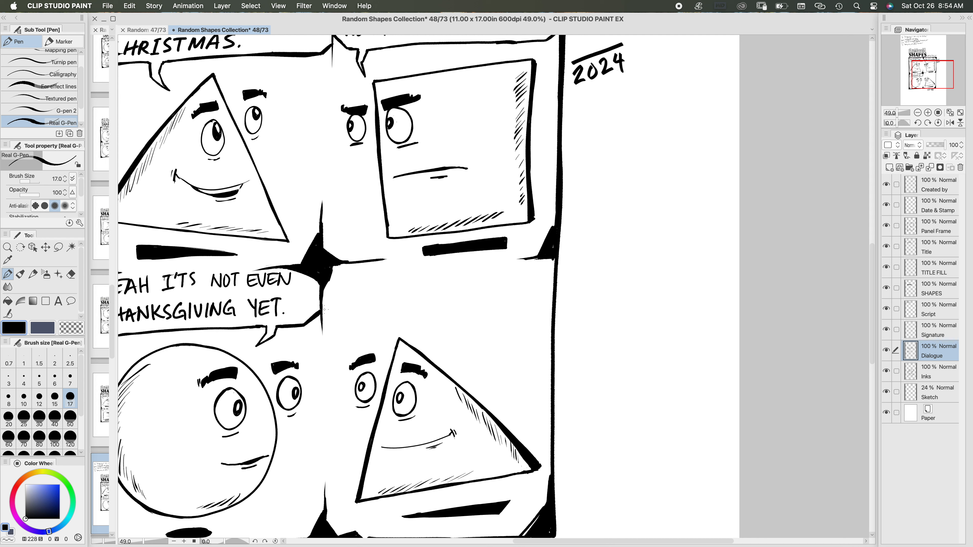
mouse_move(324, 307)
left_mouse_down()
mouse_move(345, 320)
mouse_move(532, 305)
left_mouse_up()
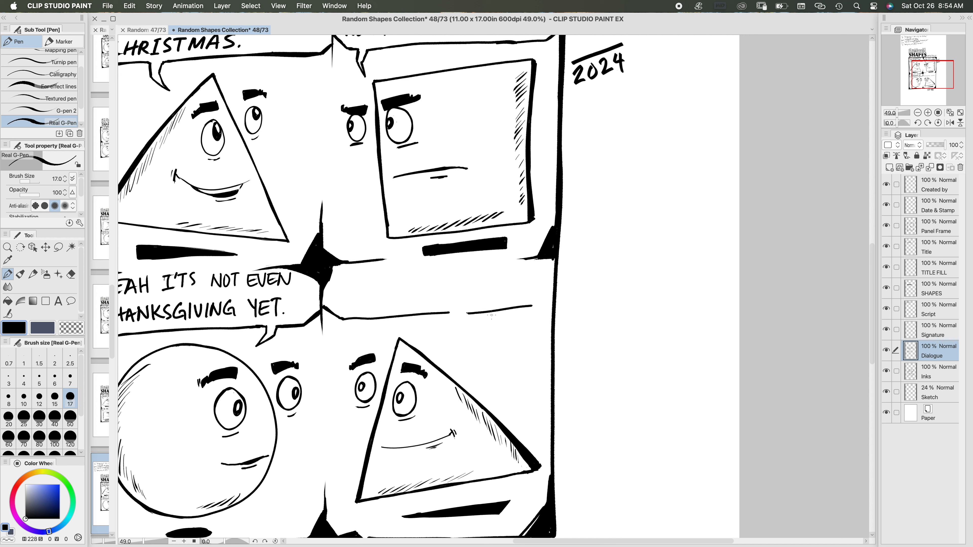
key("super+z")
mouse_move(467, 314)
left_mouse_down()
mouse_move(538, 309)
mouse_move(552, 297)
left_mouse_up()
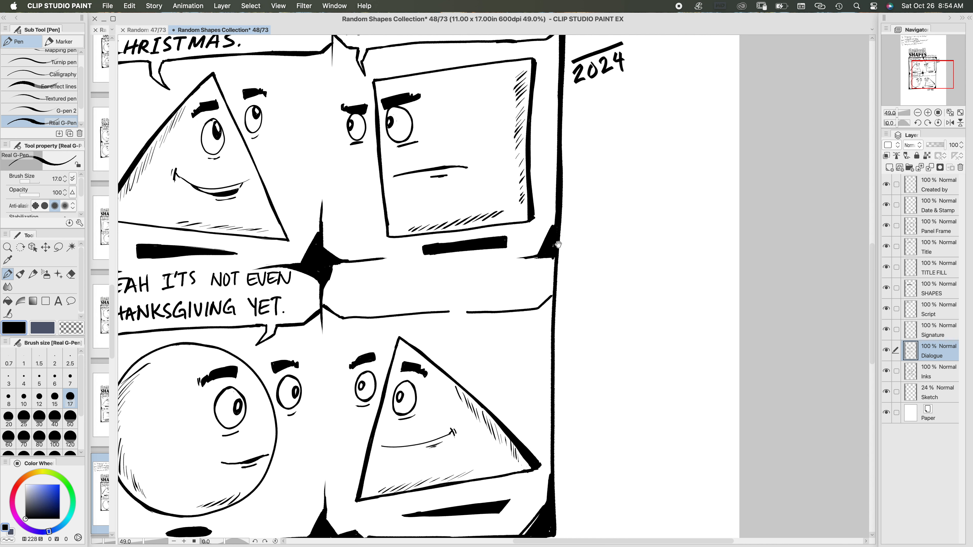
Step: Reinforce the balloon's lower edge and draw its tail pointing down to the triangle with brush size 12
left_click_drag(559, 244, 608, 153)
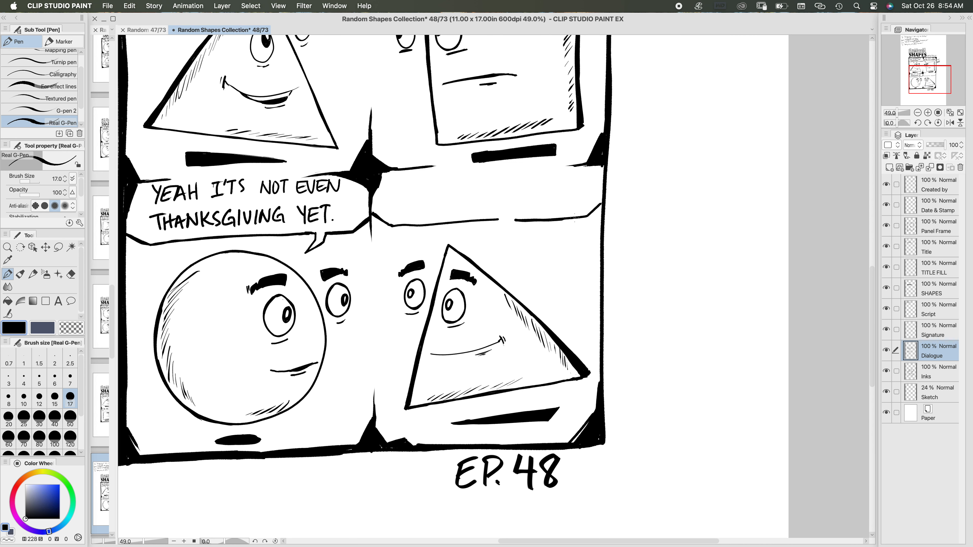
left_click_drag(562, 219, 601, 201)
left_click_drag(498, 220, 391, 226)
left_click(39, 398)
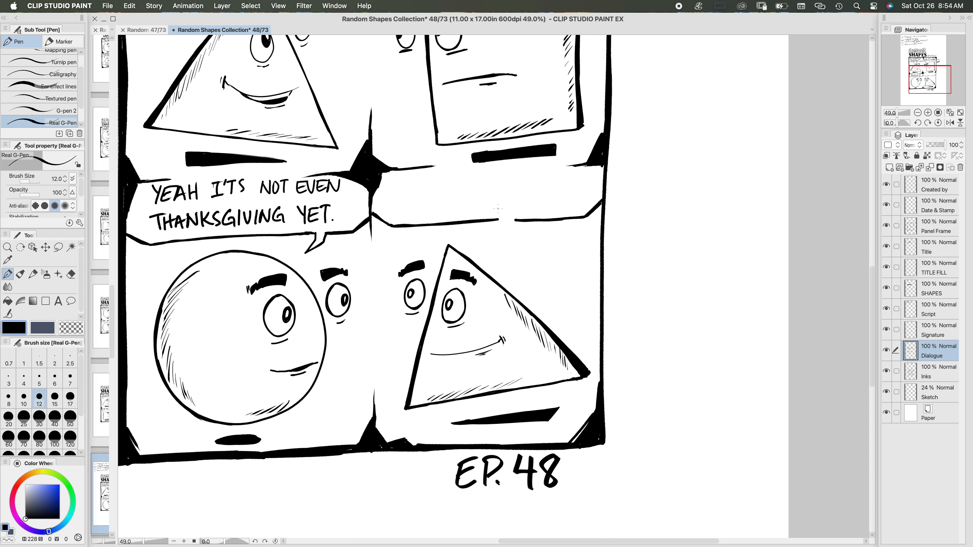
mouse_move(499, 219)
left_mouse_down()
mouse_move(499, 239)
mouse_move(512, 234)
mouse_move(491, 246)
mouse_move(503, 235)
left_mouse_up()
Step: Check the script's last line and letter "NOTHING WRONG WITH" as the first line in the fourth panel's balloon
scroll(395, 261, "up", 10)
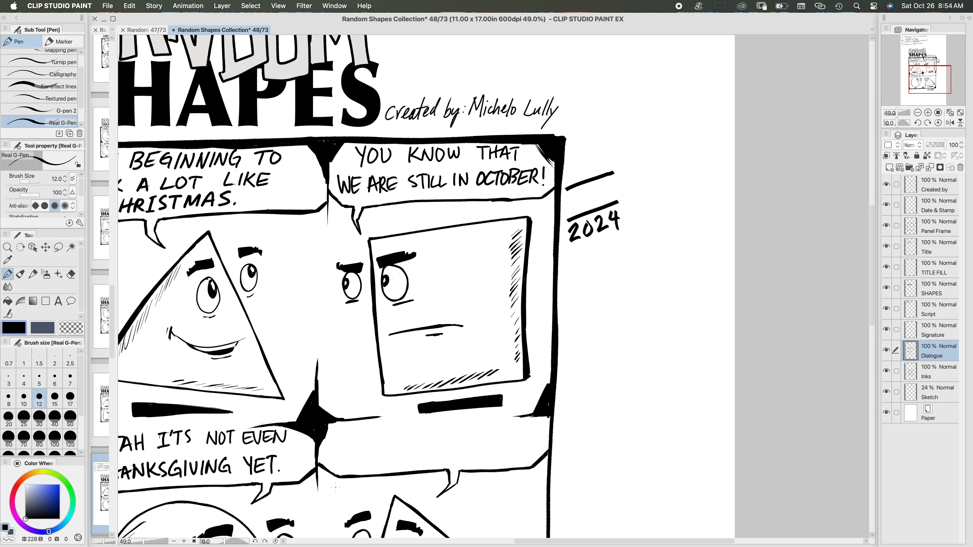
left_click_drag(399, 275, 477, 309)
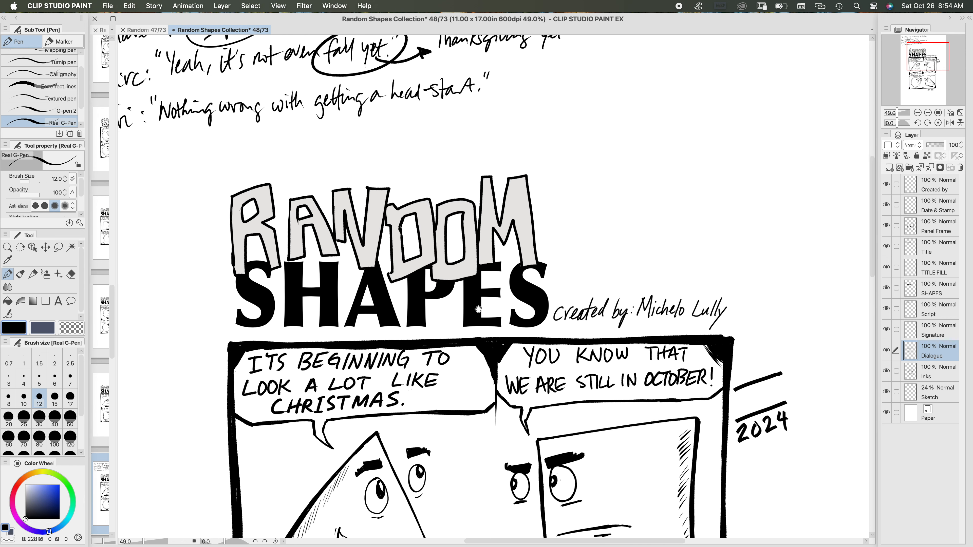
scroll(476, 308, "down", 10)
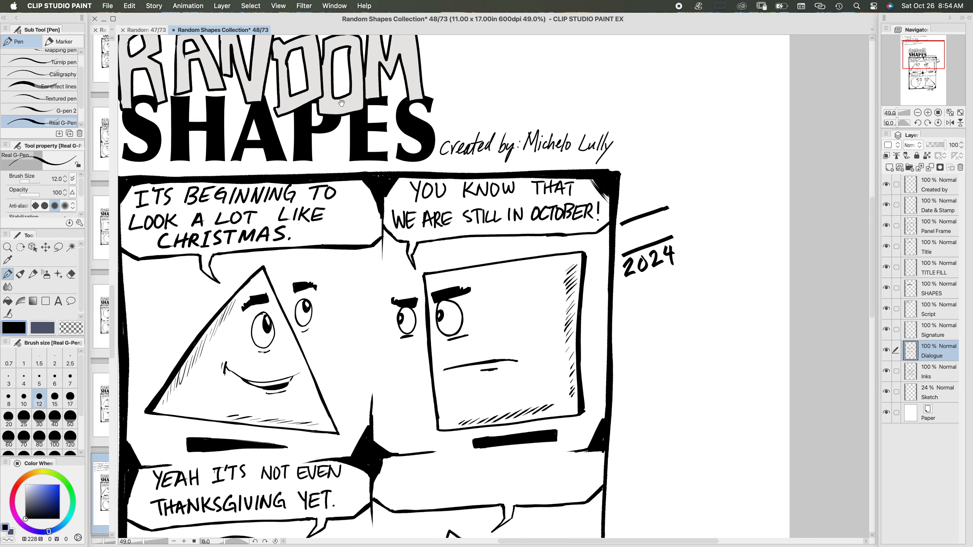
scroll(429, 168, "down", 3)
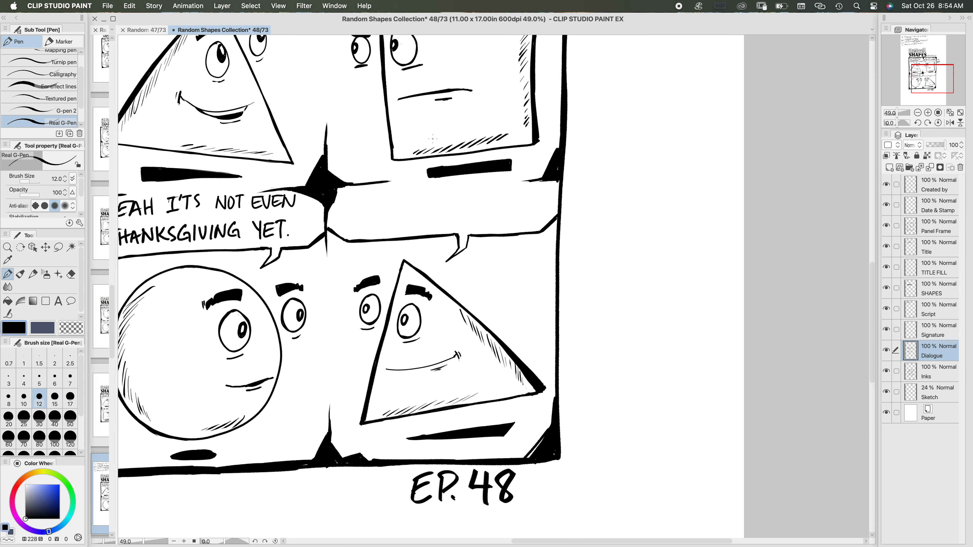
mouse_move(348, 191)
left_mouse_down()
mouse_move(347, 203)
mouse_move(355, 190)
mouse_move(377, 190)
mouse_move(371, 202)
left_mouse_up()
left_click_drag(376, 190, 383, 200)
left_click_drag(377, 195, 388, 200)
mouse_move(393, 189)
left_mouse_down()
mouse_move(393, 200)
mouse_move(400, 187)
mouse_move(442, 185)
mouse_move(451, 195)
mouse_move(462, 184)
left_mouse_up()
mouse_move(463, 184)
left_mouse_down()
mouse_move(468, 195)
mouse_move(471, 183)
left_mouse_up()
mouse_move(480, 185)
left_mouse_down()
mouse_move(480, 197)
mouse_move(518, 183)
left_mouse_up()
left_click_drag(513, 184, 520, 195)
left_click_drag(524, 183, 525, 190)
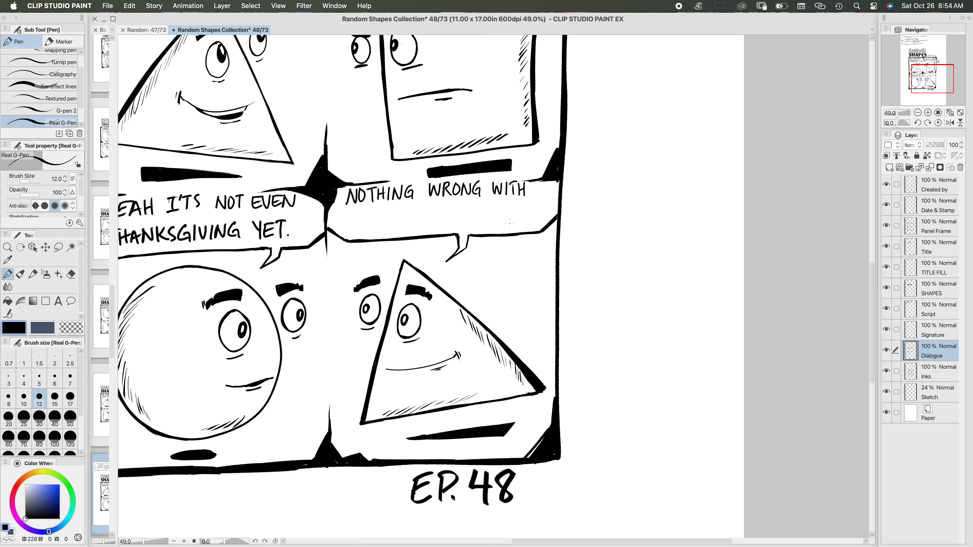
Step: Letter "GETTING A" at the start of the second line in the fourth panel's balloon
left_click_drag(350, 217, 359, 222)
left_click_drag(354, 216, 361, 216)
mouse_move(362, 215)
left_mouse_down()
mouse_move(371, 215)
mouse_move(366, 228)
mouse_move(395, 212)
mouse_move(404, 228)
mouse_move(430, 222)
left_mouse_up()
left_click_drag(420, 219, 436, 223)
left_click_drag(445, 211, 445, 217)
mouse_move(449, 211)
left_mouse_down()
mouse_move(449, 225)
mouse_move(456, 211)
left_mouse_up()
left_click_drag(450, 218, 457, 223)
left_click_drag(458, 224, 465, 219)
mouse_move(468, 210)
left_mouse_down()
mouse_move(468, 222)
mouse_move(501, 207)
left_mouse_up()
mouse_move(496, 209)
left_mouse_down()
mouse_move(497, 222)
mouse_move(511, 222)
left_mouse_up()
left_click_drag(503, 217, 513, 221)
left_click_drag(513, 208, 521, 221)
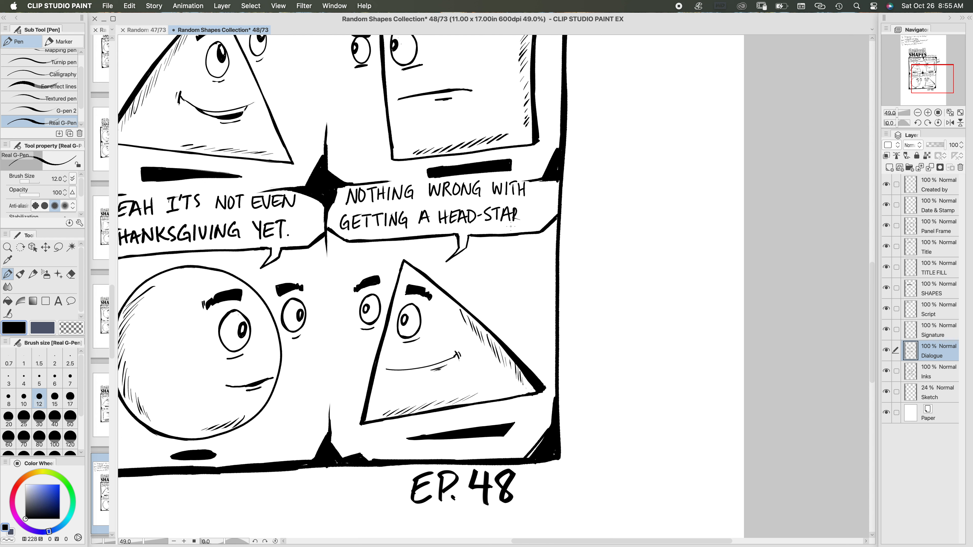
key("super+z")
key("super+z")
key("super+z")
key("super+z")
key("super+z")
key("super+z")
key("super+z")
key("super+z")
key("super+z")
key("super+z")
key("super+z")
key("super+z")
key("super+z")
key("super+z")
key("super+z")
key("super+z")
key("super+z")
key("super+z")
key("super+z")
key("super+z")
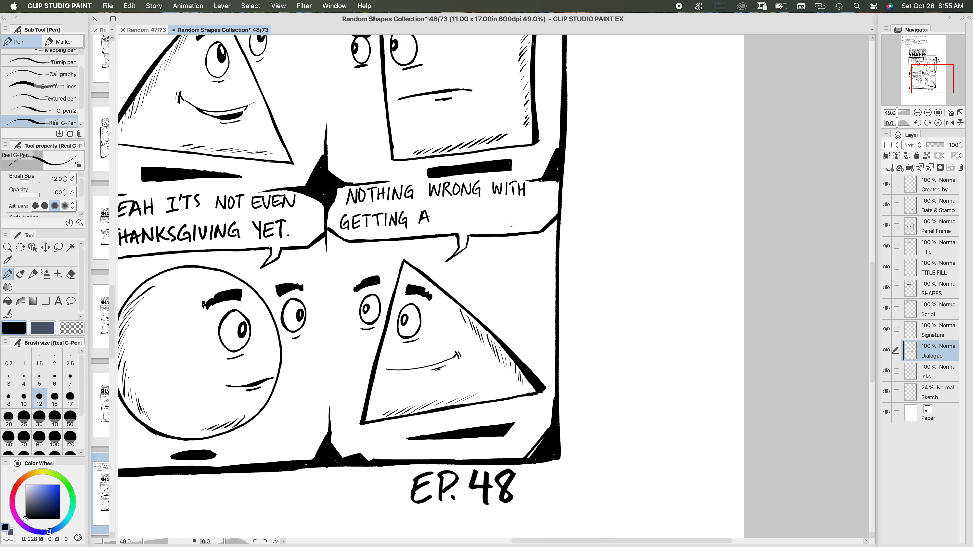
Step: Letter "HEAD-START." more boldly with brush size 15 to finish the balloon's second line
left_click(60, 402)
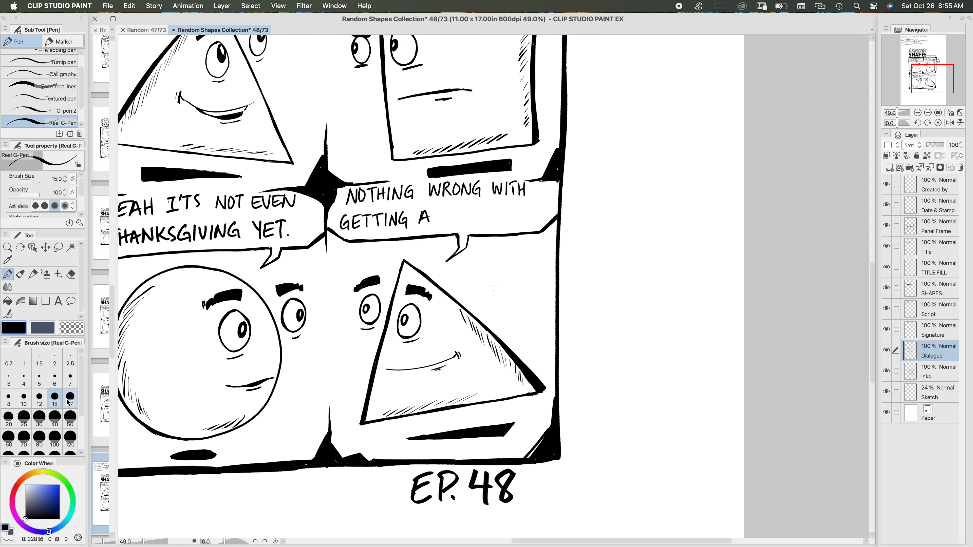
mouse_move(441, 208)
left_mouse_down()
mouse_move(443, 226)
mouse_move(449, 216)
left_mouse_up()
left_click_drag(453, 212, 458, 223)
left_click_drag(463, 209, 468, 218)
mouse_move(471, 210)
left_mouse_down()
mouse_move(473, 223)
mouse_move(503, 209)
left_mouse_up()
mouse_move(499, 209)
left_mouse_down()
mouse_move(499, 223)
mouse_move(512, 222)
left_mouse_up()
mouse_move(514, 210)
left_mouse_down()
mouse_move(522, 221)
mouse_move(533, 208)
mouse_move(527, 221)
left_mouse_up()
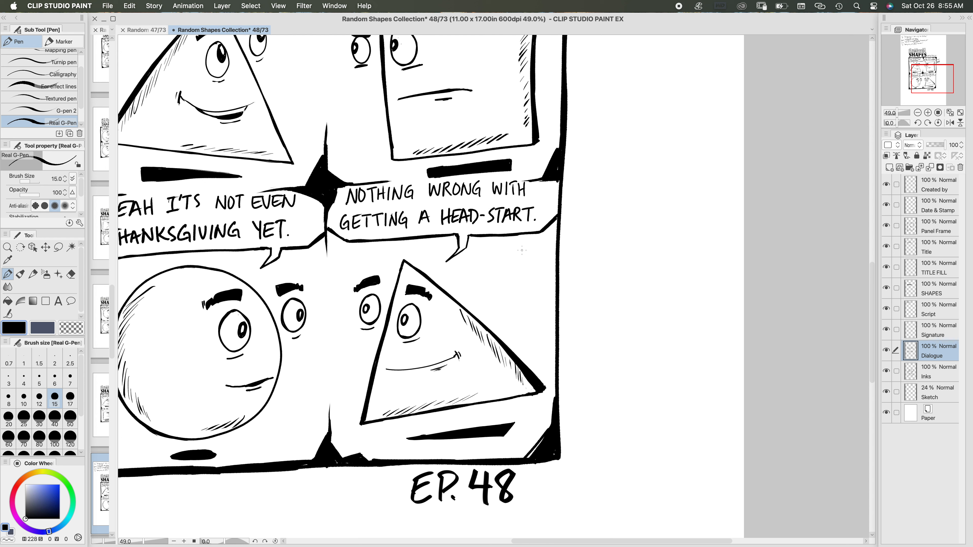
Step: Bring the whole comic page into view and hide the Script layer
left_click_drag(584, 305, 439, 402)
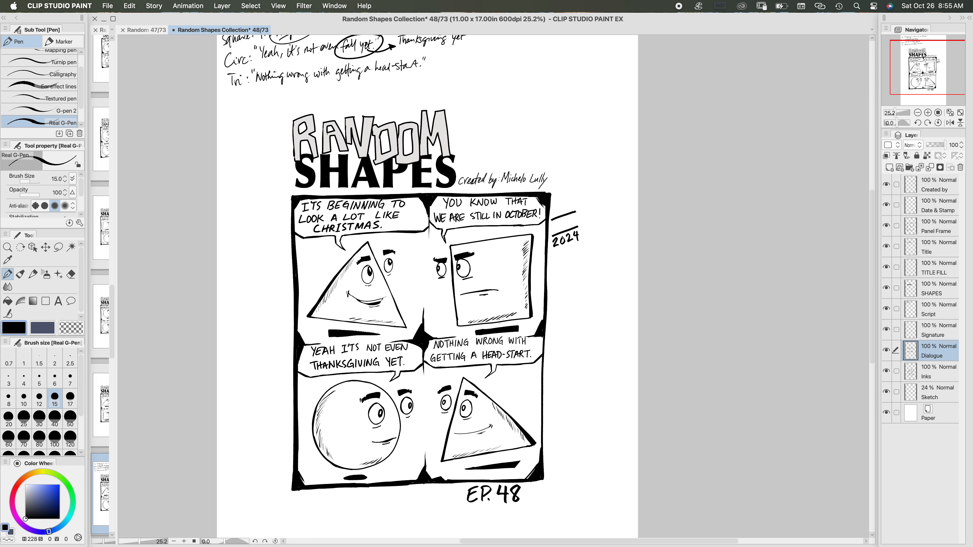
left_click_drag(494, 322, 470, 333)
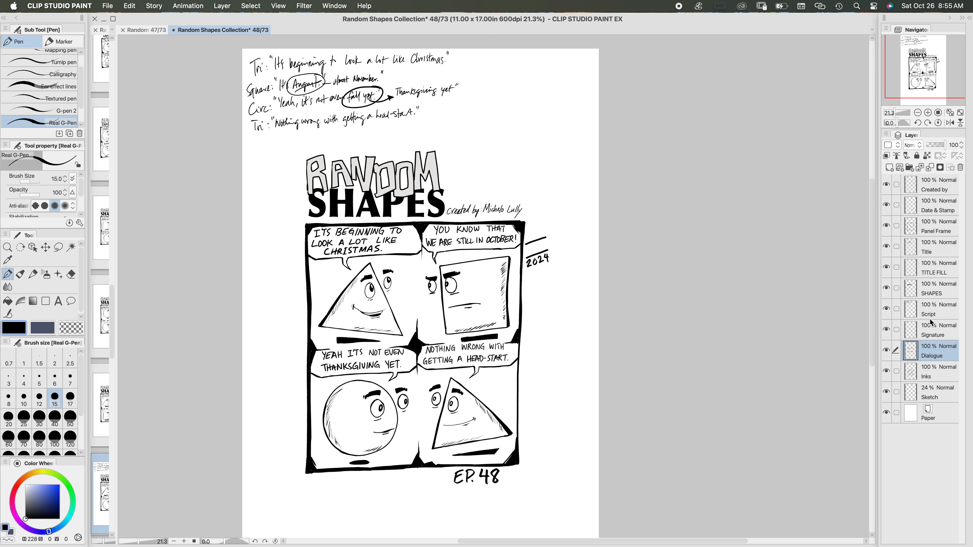
left_click(886, 309)
left_click_drag(512, 324, 474, 286)
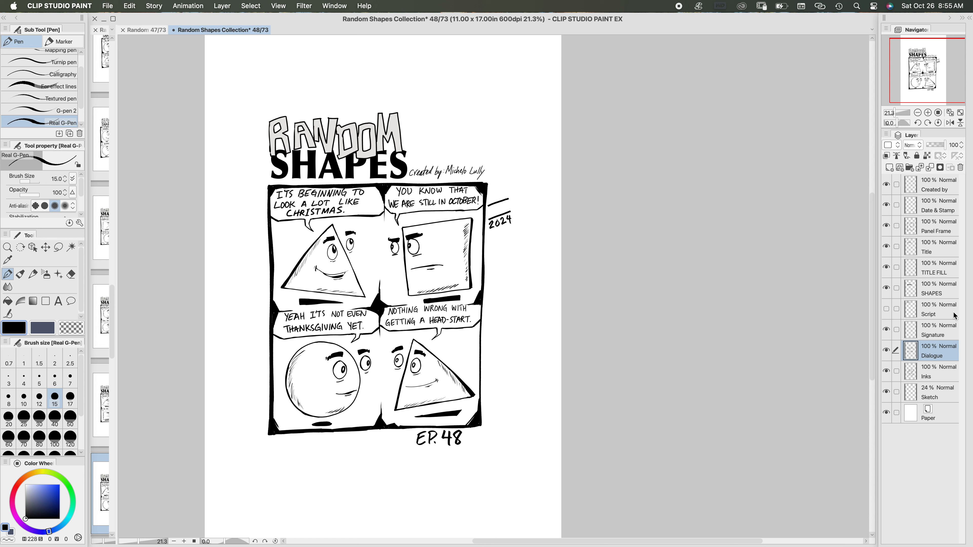
Step: On the Date & Stamp layer, letter 10 and 26 above 2024 using the Oil paint flat brush at size 20
left_click(934, 213)
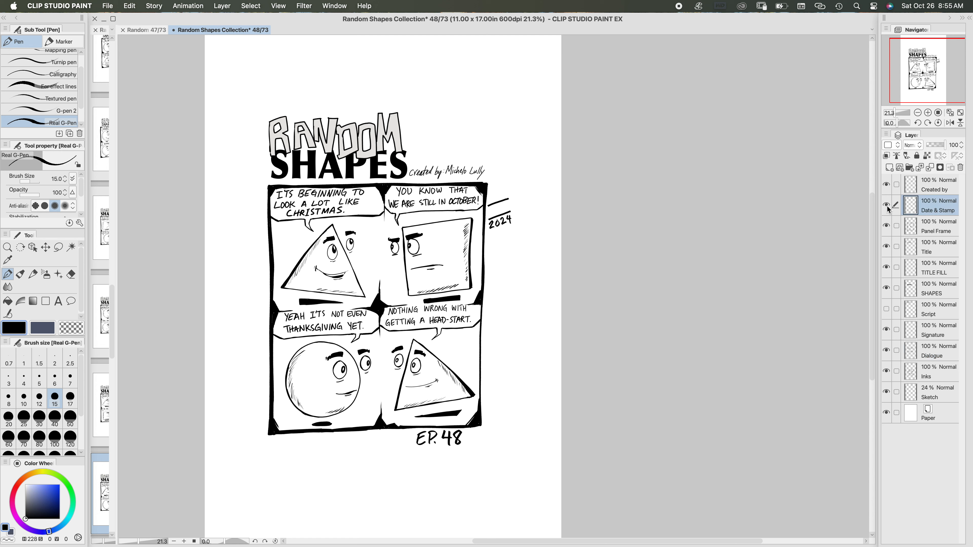
left_click(885, 206)
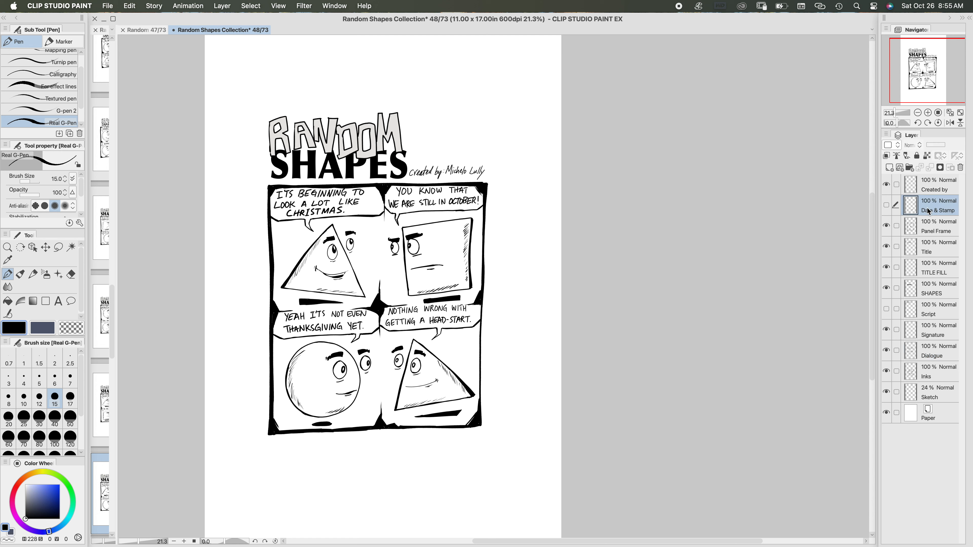
left_click(886, 205)
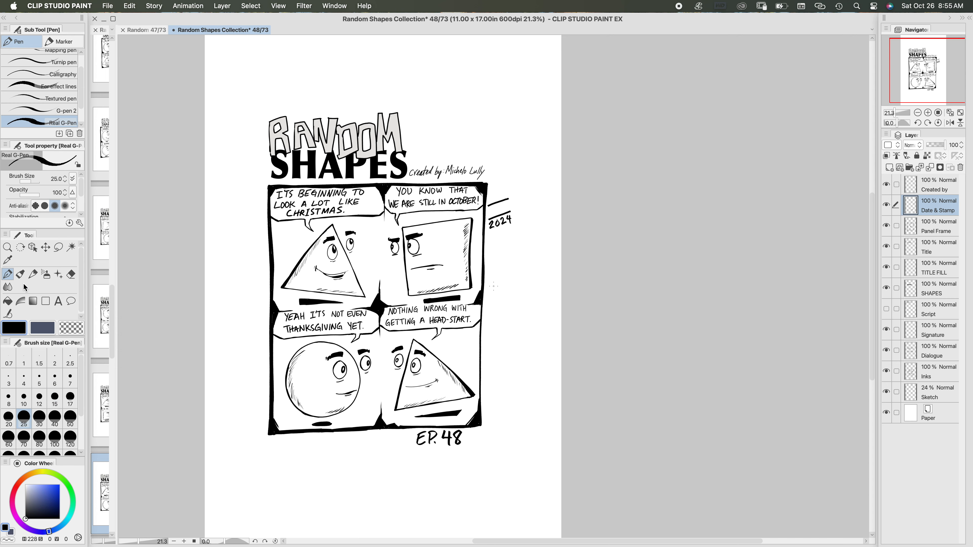
left_click(21, 274)
scroll(517, 232, "up", 3)
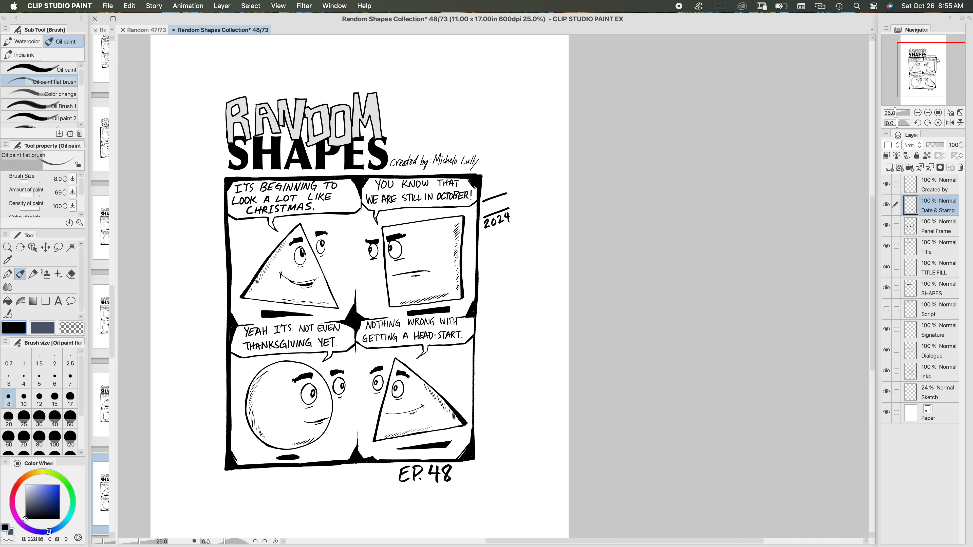
left_click(38, 401)
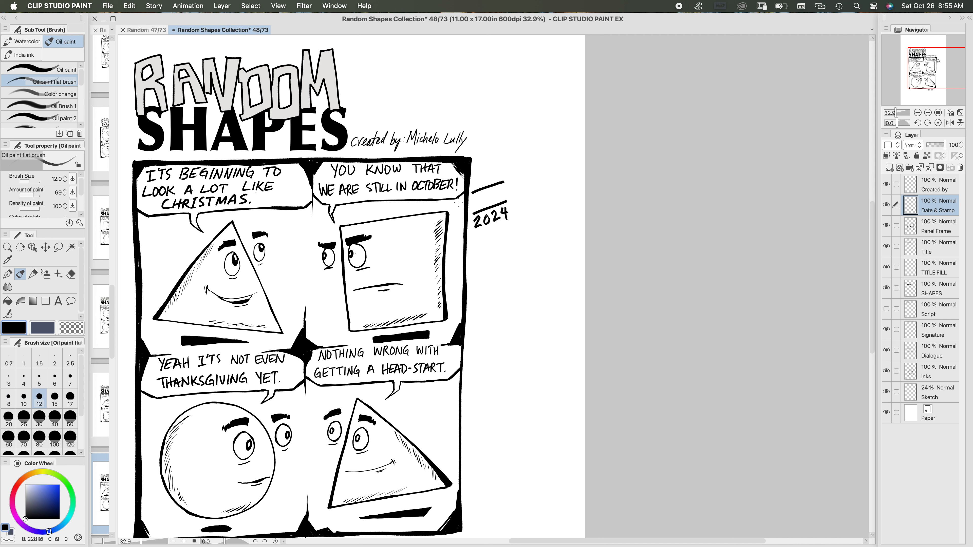
left_click(70, 400)
left_click(10, 419)
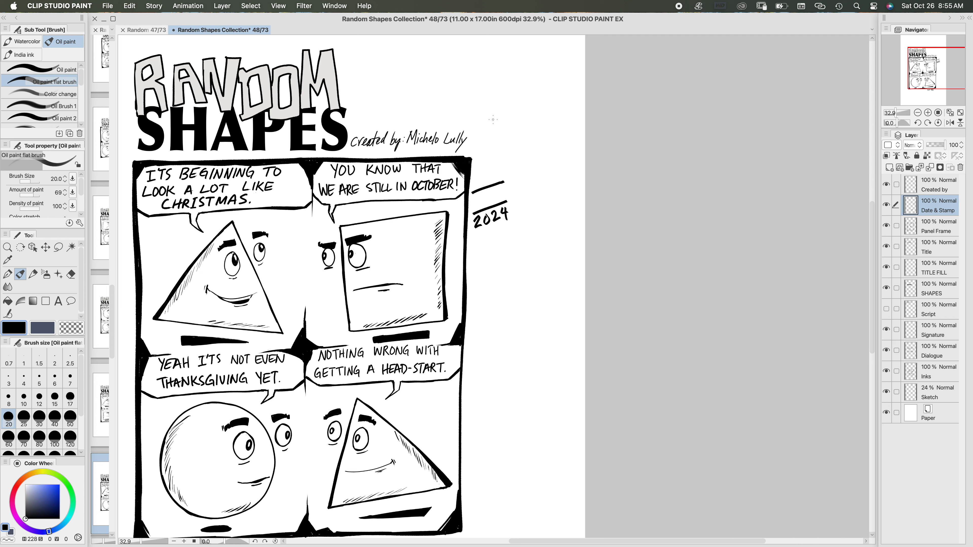
mouse_move(482, 169)
left_mouse_down()
mouse_move(480, 183)
mouse_move(489, 172)
mouse_move(494, 180)
left_mouse_up()
left_click_drag(481, 193, 493, 198)
Step: Make the Signature layer active and check the episode 47 page as a reference for the signature
left_click_drag(493, 304, 551, 168)
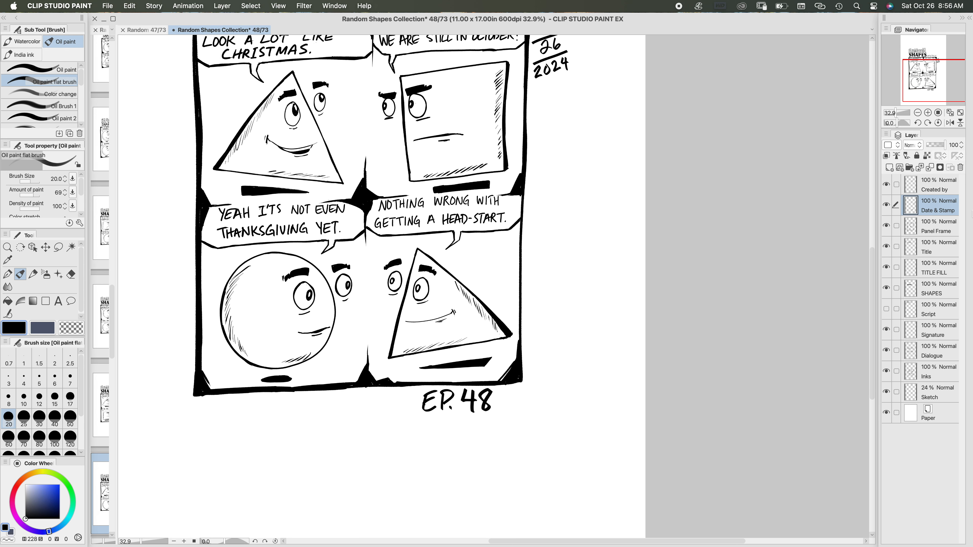
left_click(935, 330)
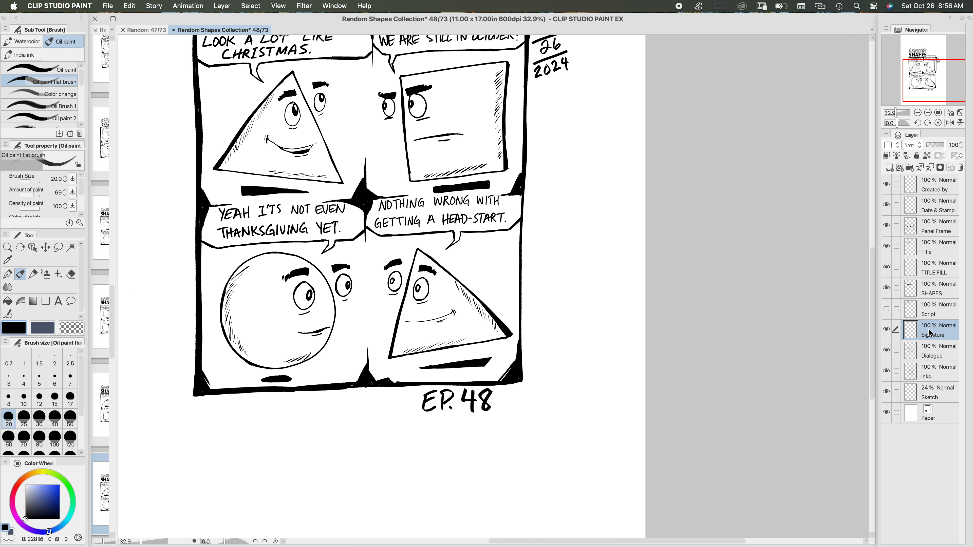
scroll(558, 386, "down", 5)
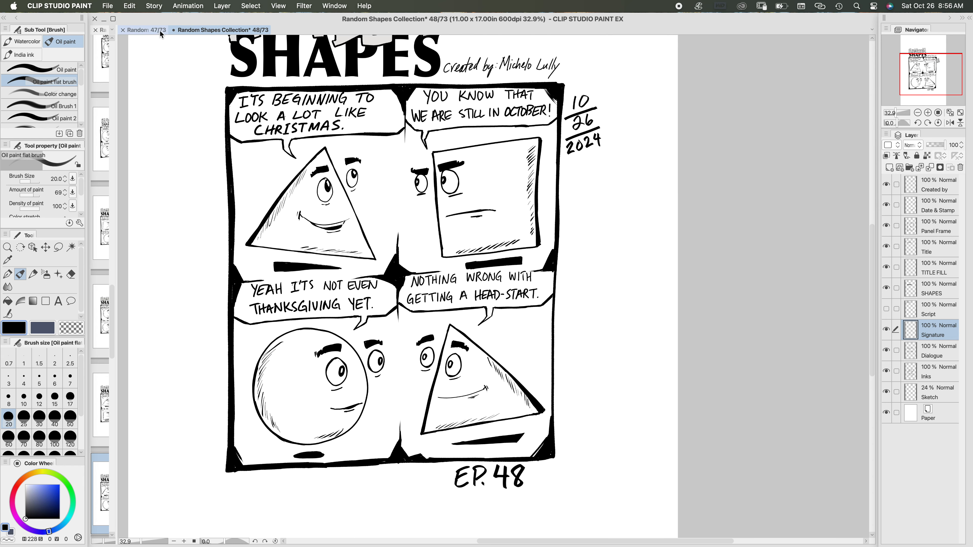
left_click(160, 30)
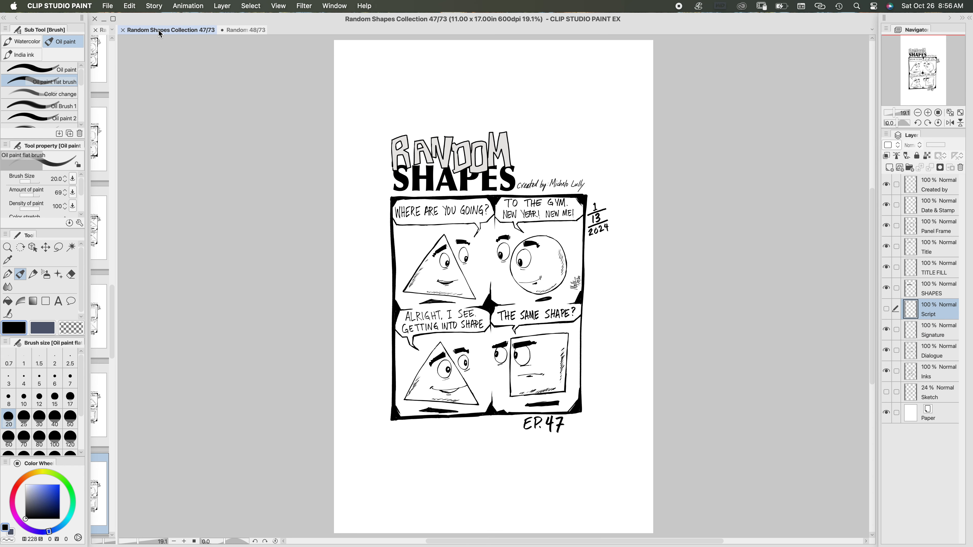
left_click(253, 29)
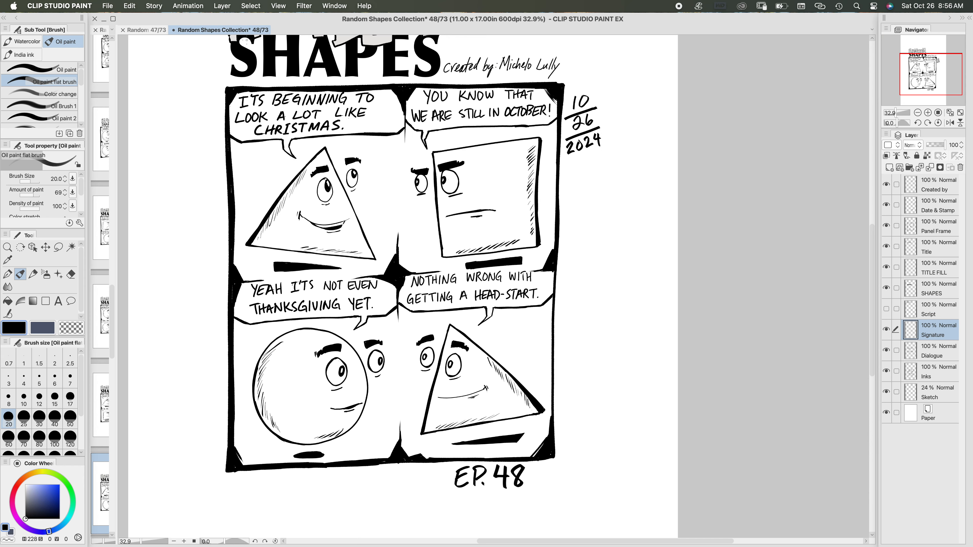
Step: Sign the third panel's lower-left corner with the artist's signature, using the Real G-Pen at size 8 on the rotated canvas, and reset the rotation
scroll(494, 287, "down", 5)
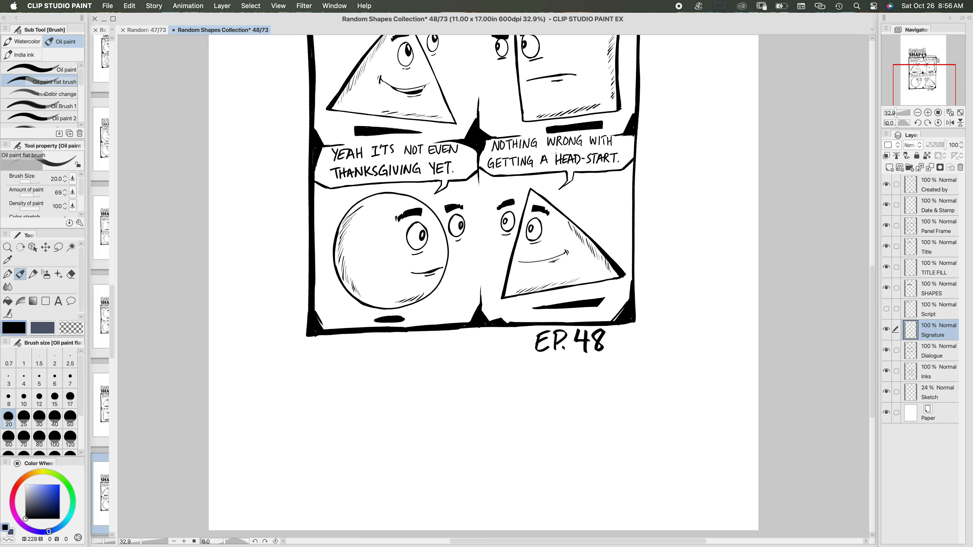
left_click(8, 275)
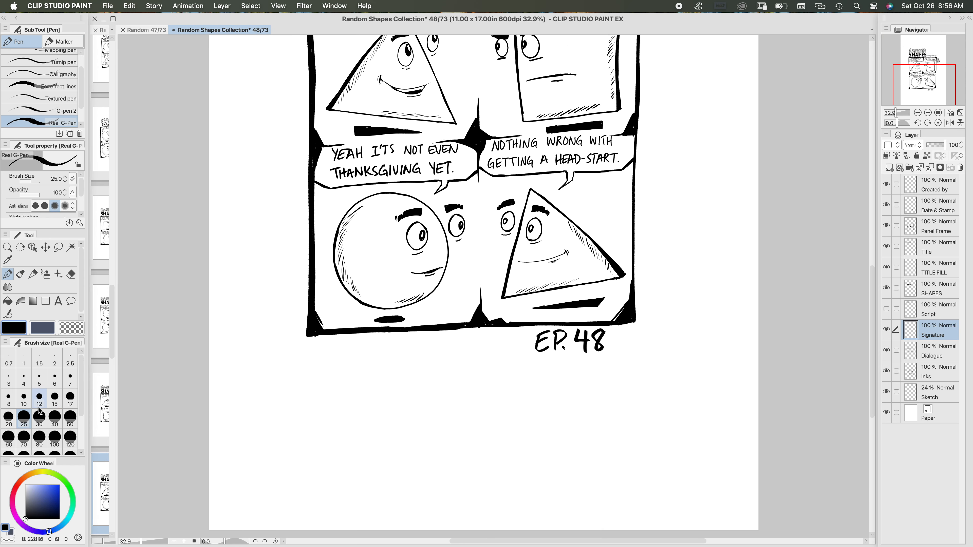
left_click(39, 398)
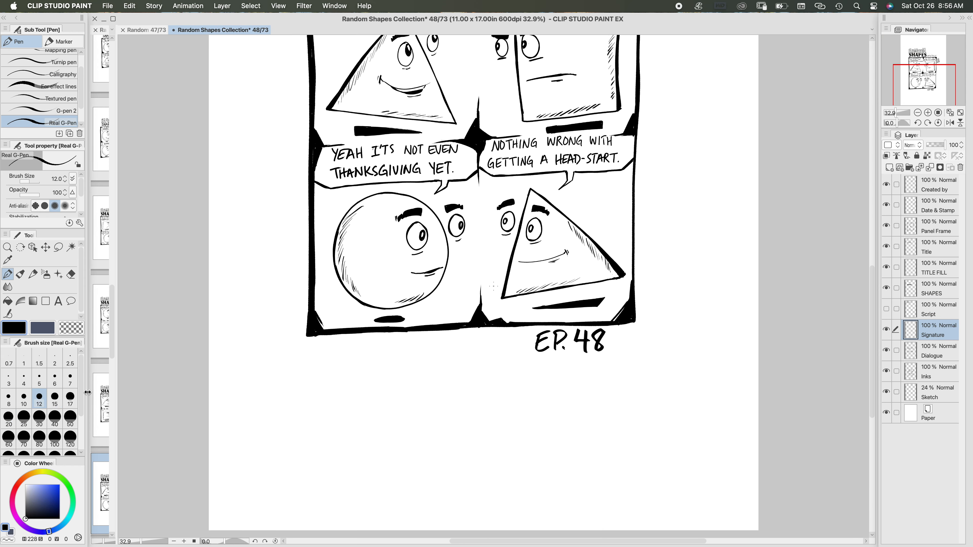
left_click(9, 399)
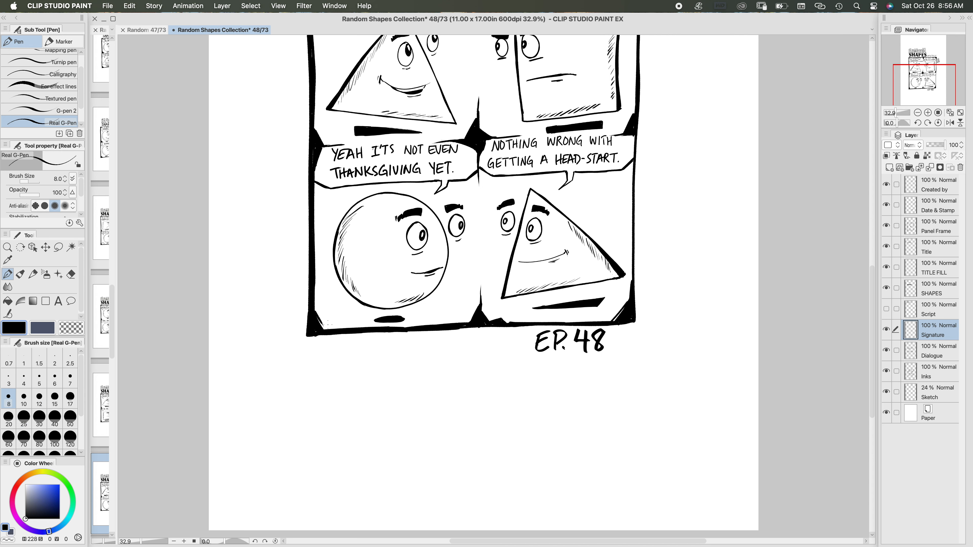
scroll(330, 326, "up", 2)
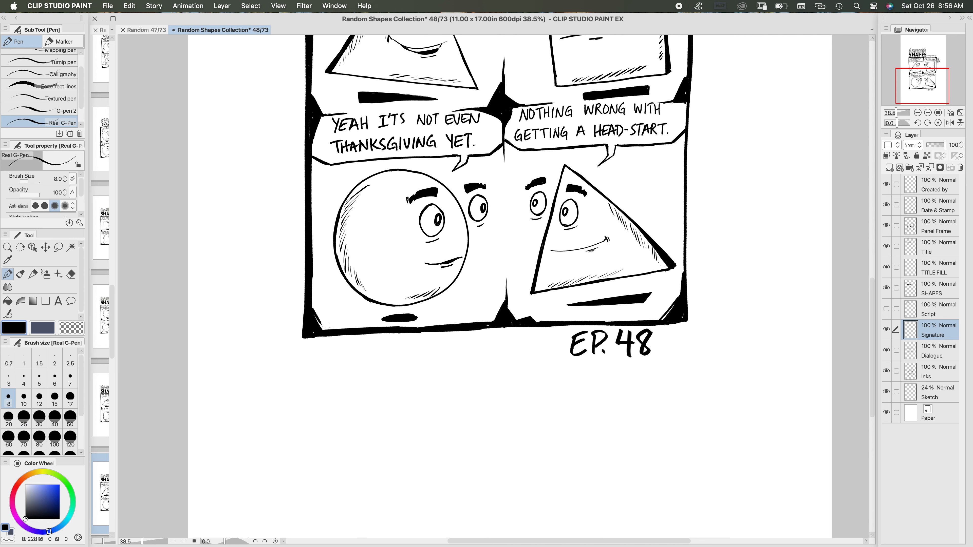
key("minus")
key("minus")
key("minus")
key("minus")
key("minus")
key("minus")
key("minus")
key("minus")
key("minus")
key("minus")
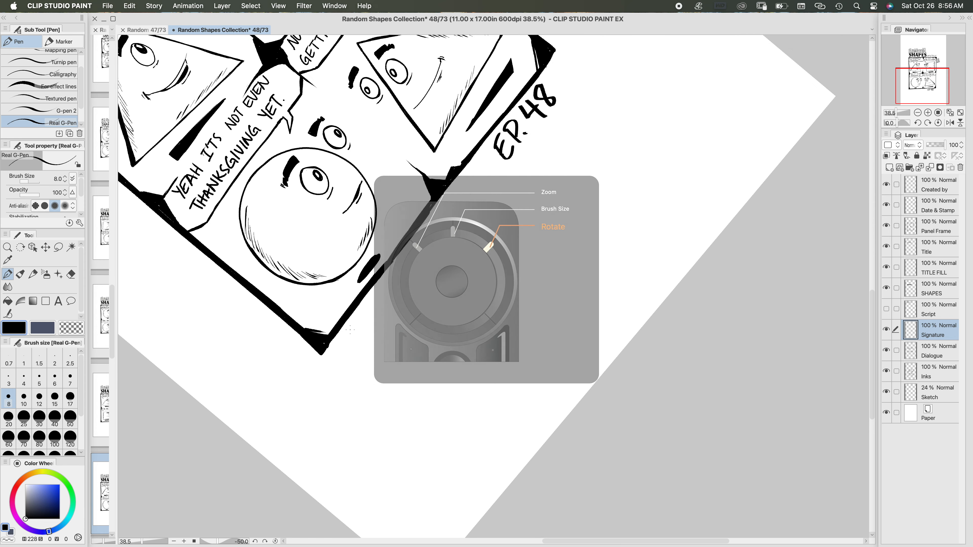
key("minus")
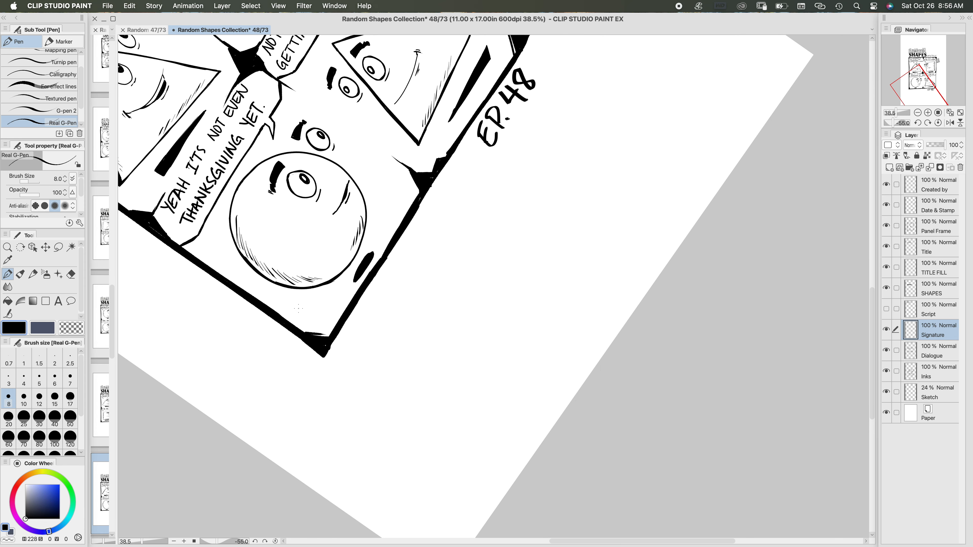
mouse_move(297, 307)
left_mouse_down()
mouse_move(298, 321)
mouse_move(325, 311)
mouse_move(314, 324)
left_mouse_up()
left_click_drag(317, 319, 321, 323)
left_click(937, 123)
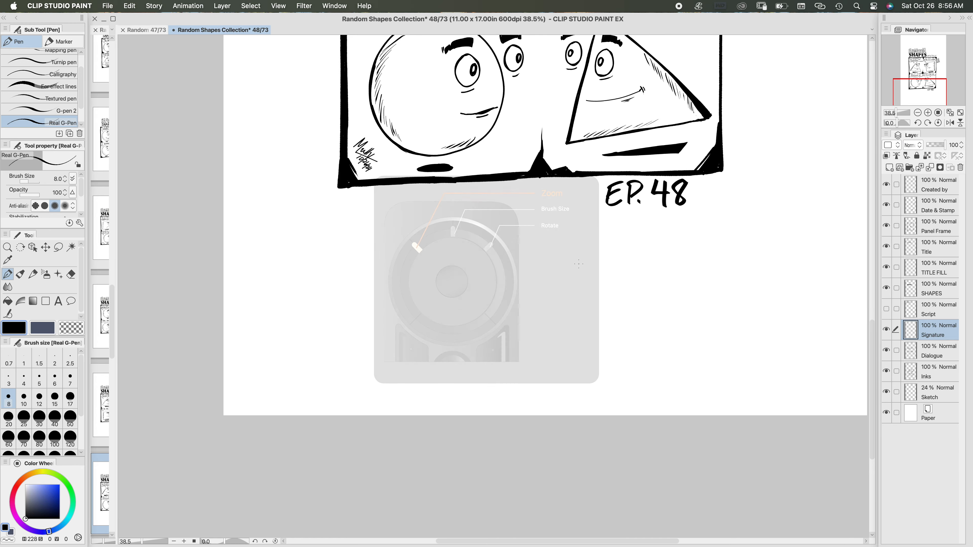
Step: Zoom out to 25% to review the comic page and save it
scroll(614, 239, "down", 3)
left_click_drag(452, 317, 519, 285)
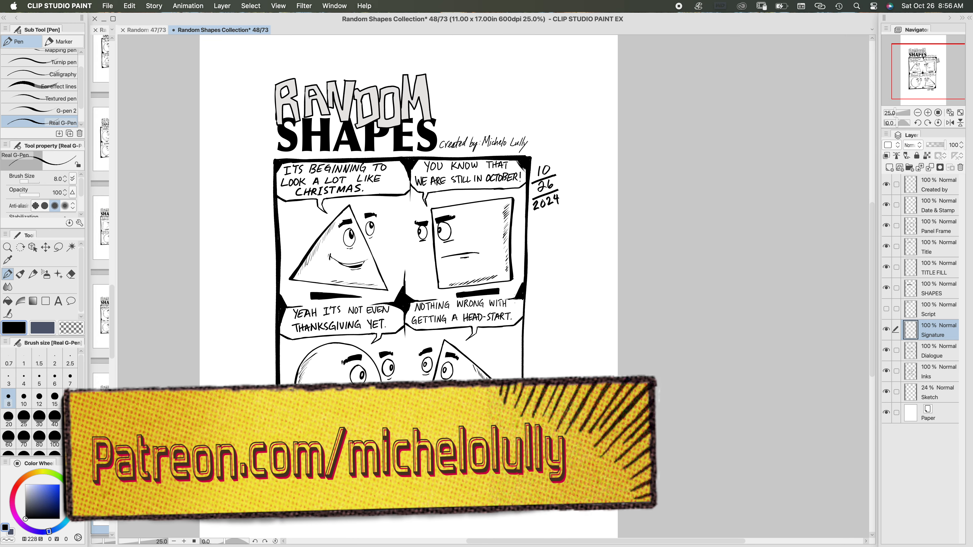
key("super+s")
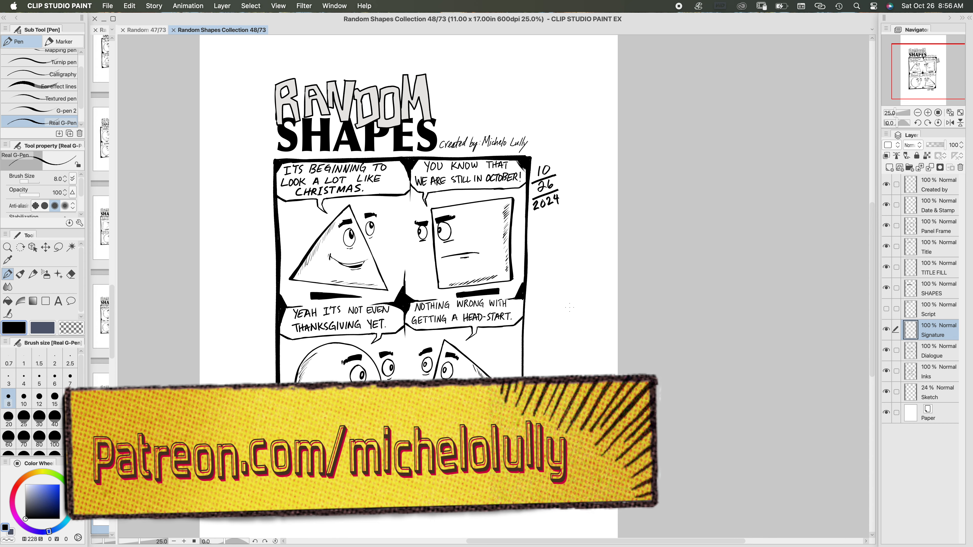
mouse_move(570, 307)
left_mouse_down()
mouse_move(555, 296)
mouse_move(571, 307)
left_mouse_up()
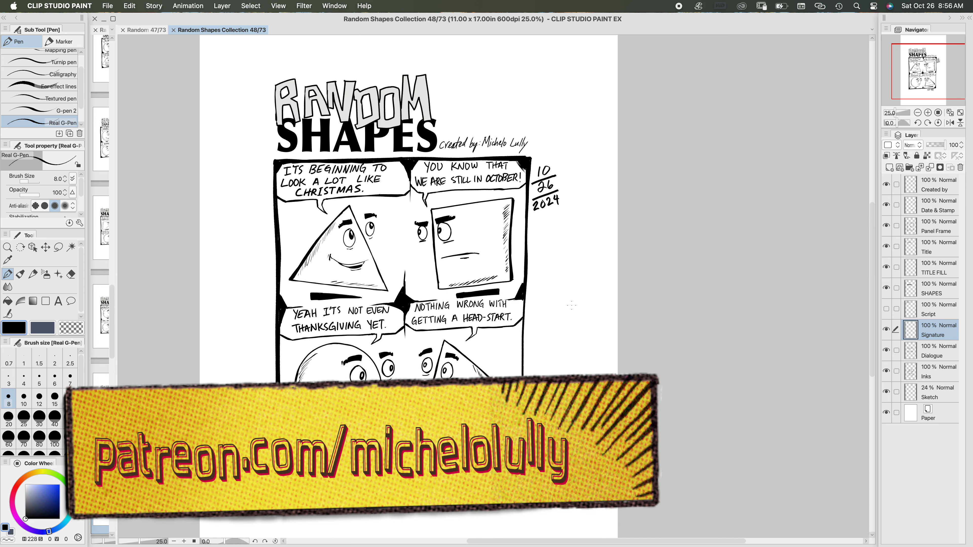